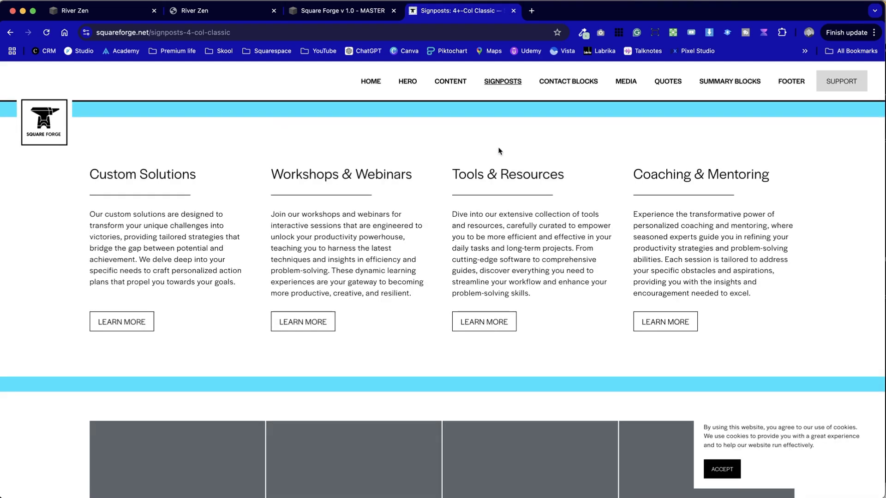
Examine the four-column signpost layouts on the Square Forge page, from the plain text version to the staggered image version
{"action": "scroll", "coordinate": [498, 151], "scroll_direction": "down", "scroll_amount": 8}
{"action": "scroll", "coordinate": [498, 151], "scroll_direction": "down", "scroll_amount": 10}
{"action": "scroll", "coordinate": [498, 151], "scroll_direction": "up", "scroll_amount": 4}
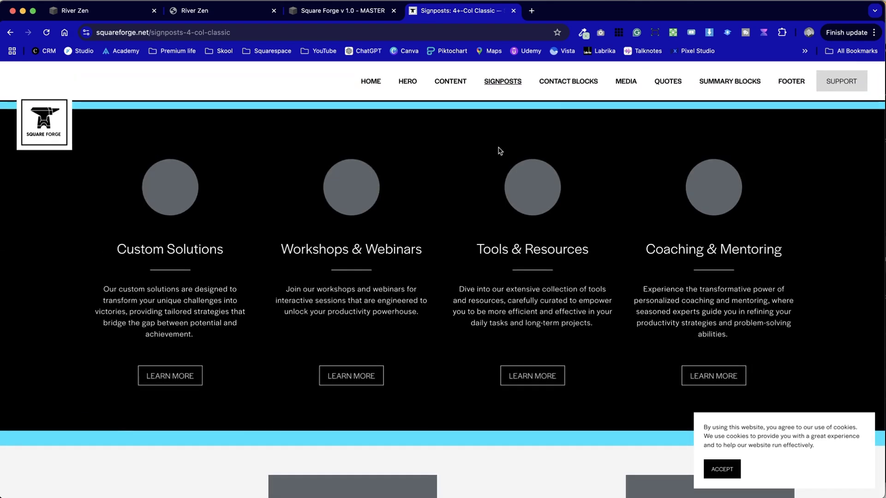
{"action": "scroll", "coordinate": [498, 151], "scroll_direction": "down", "scroll_amount": 15}
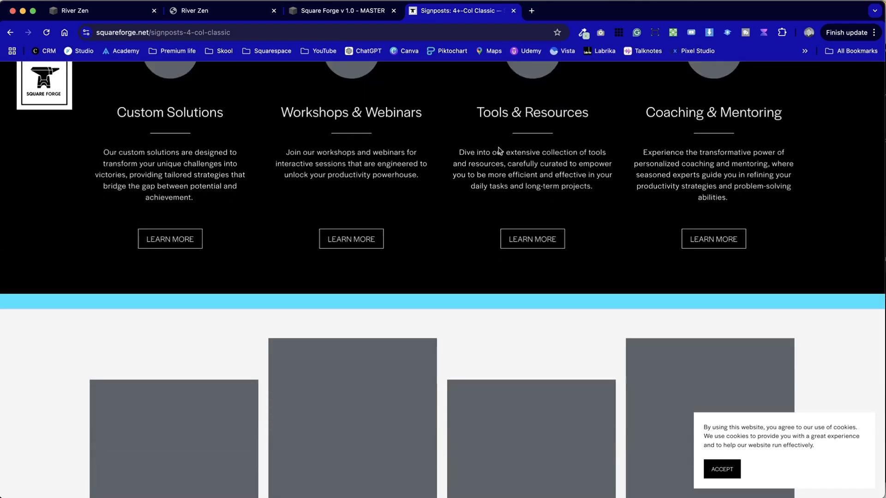
{"action": "scroll", "coordinate": [498, 151], "scroll_direction": "up", "scroll_amount": 15}
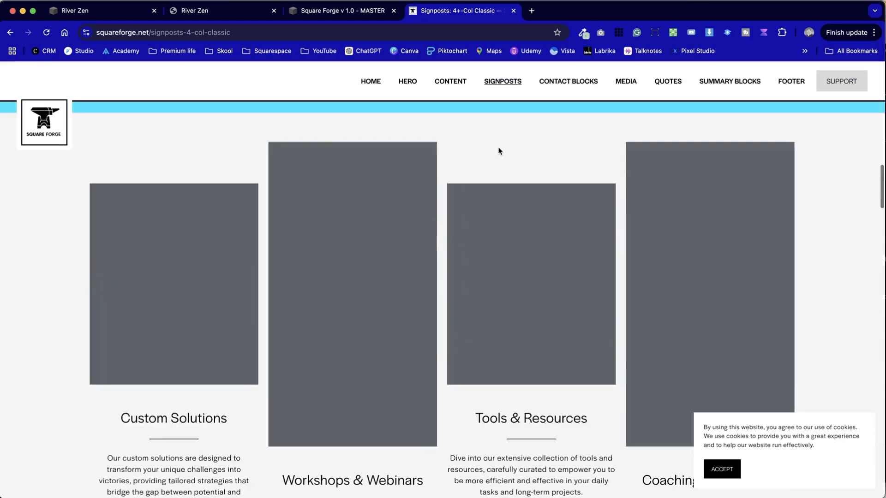
{"action": "scroll", "coordinate": [499, 147], "scroll_direction": "down", "scroll_amount": 7}
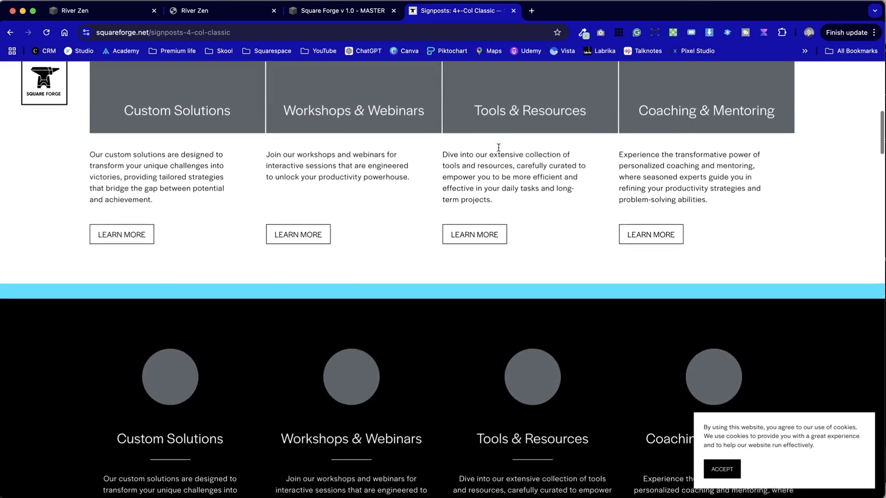
{"action": "scroll", "coordinate": [498, 147], "scroll_direction": "down", "scroll_amount": 5}
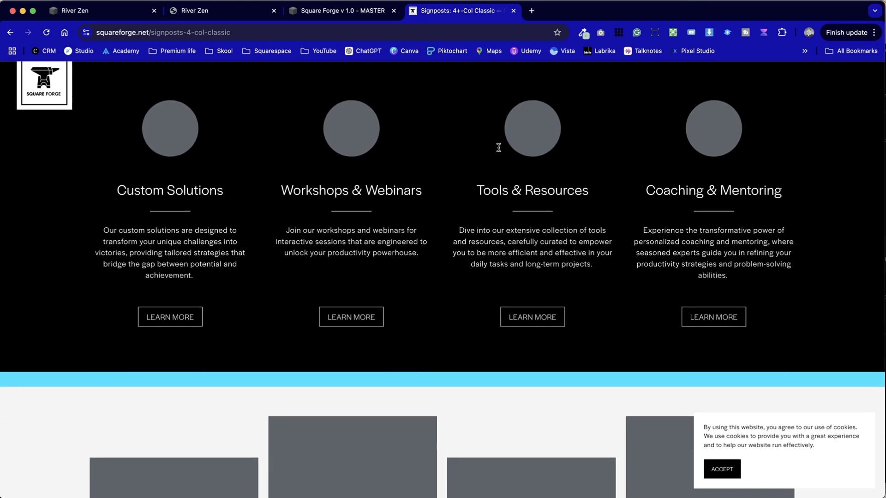
Accept the cookie notice and inspect the black four-column signpost section with circular images
{"action": "left_click", "coordinate": [727, 469]}
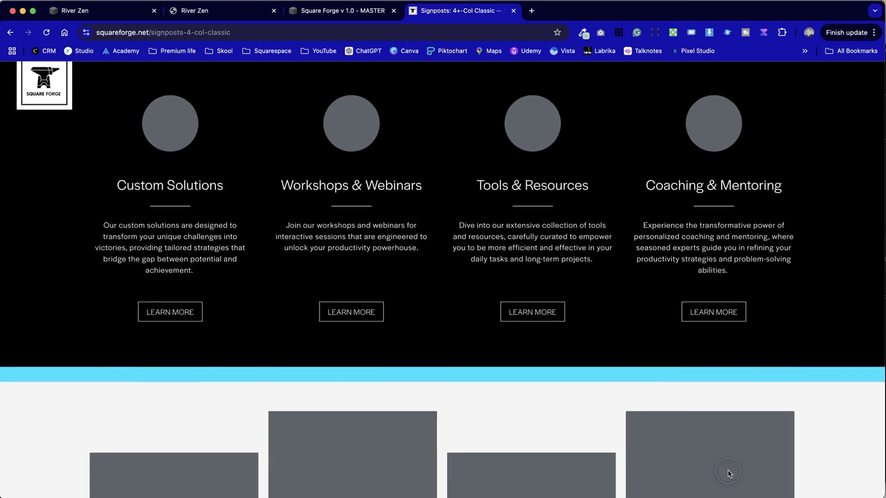
{"action": "scroll", "coordinate": [599, 259], "scroll_direction": "up", "scroll_amount": 2}
{"action": "left_click_drag", "start_coordinate": [130, 181], "coordinate": [815, 414]}
{"action": "left_click", "coordinate": [816, 413]}
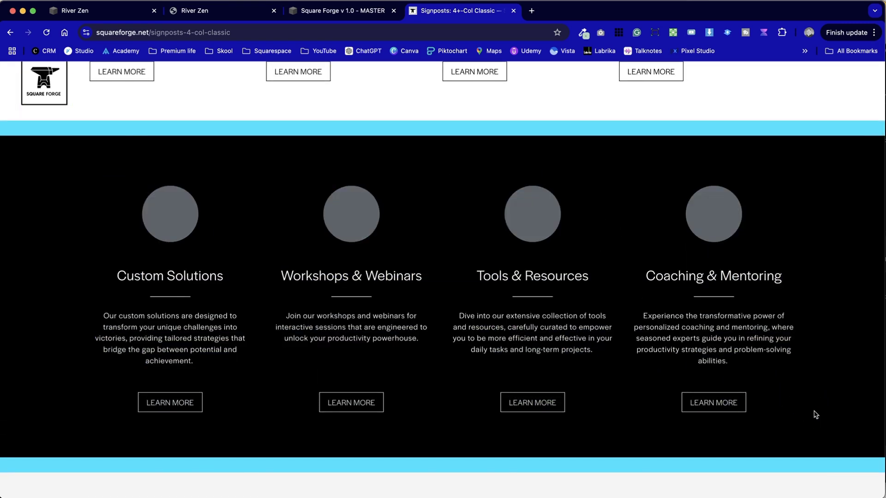
Switch to the River Zen demo site and examine its hero and four-card services section
{"action": "key", "text": "ctrl+shift+Tab"}
{"action": "key", "text": "ctrl+shift+Tab"}
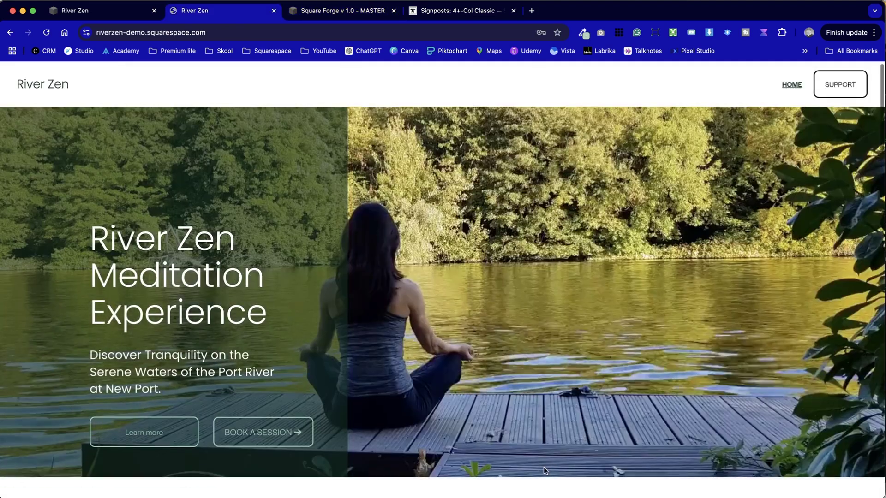
{"action": "scroll", "coordinate": [544, 470], "scroll_direction": "down", "scroll_amount": 15}
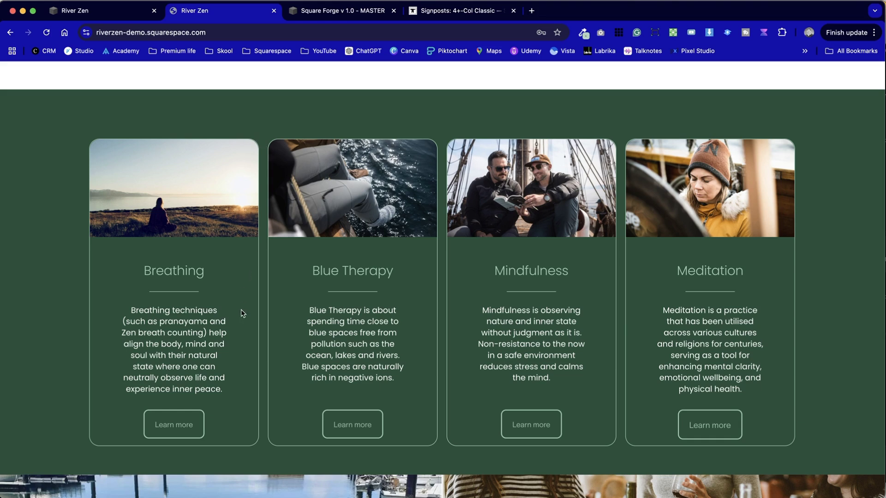
{"action": "scroll", "coordinate": [242, 311], "scroll_direction": "up", "scroll_amount": 20}
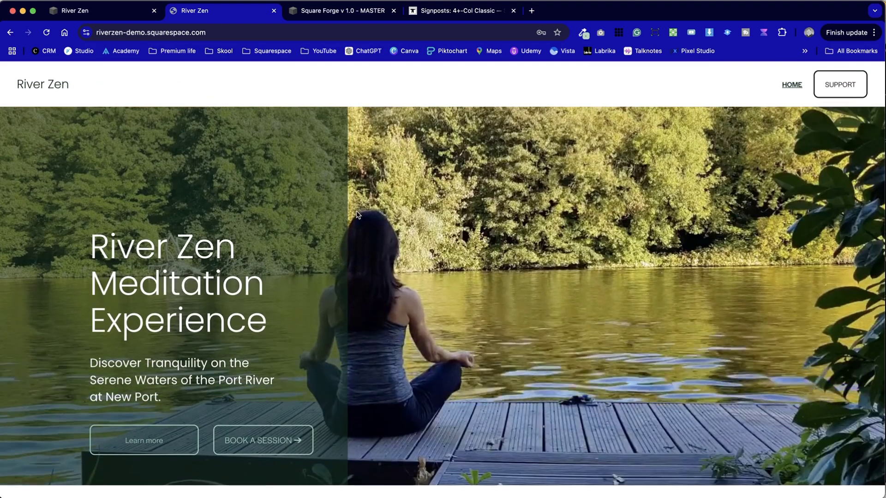
{"action": "scroll", "coordinate": [357, 215], "scroll_direction": "down", "scroll_amount": 15}
Switch to the live riverzen.com.au site and review its home page from hero to footer
{"action": "key", "text": "ctrl+shift+Tab"}
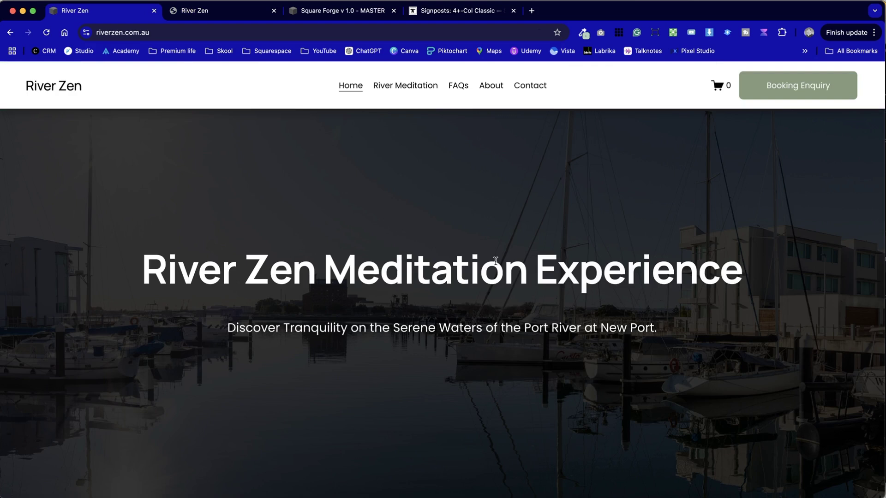
{"action": "scroll", "coordinate": [495, 260], "scroll_direction": "down", "scroll_amount": 10}
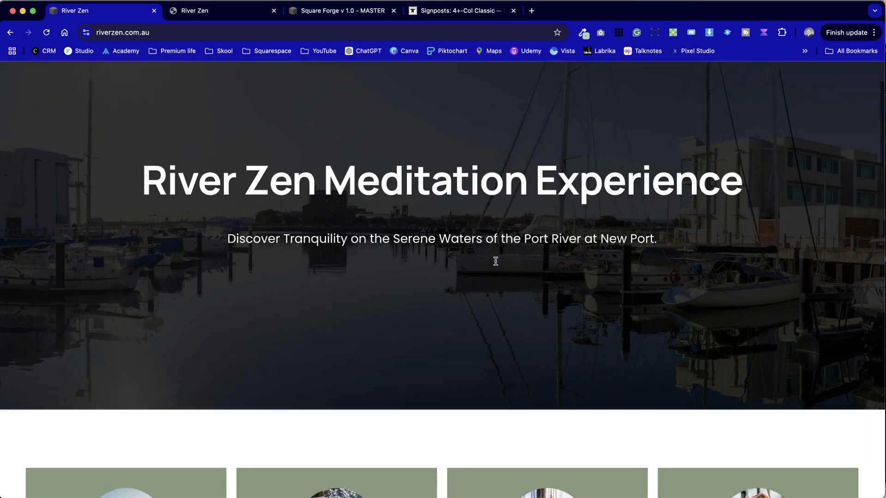
{"action": "scroll", "coordinate": [494, 261], "scroll_direction": "down", "scroll_amount": 15}
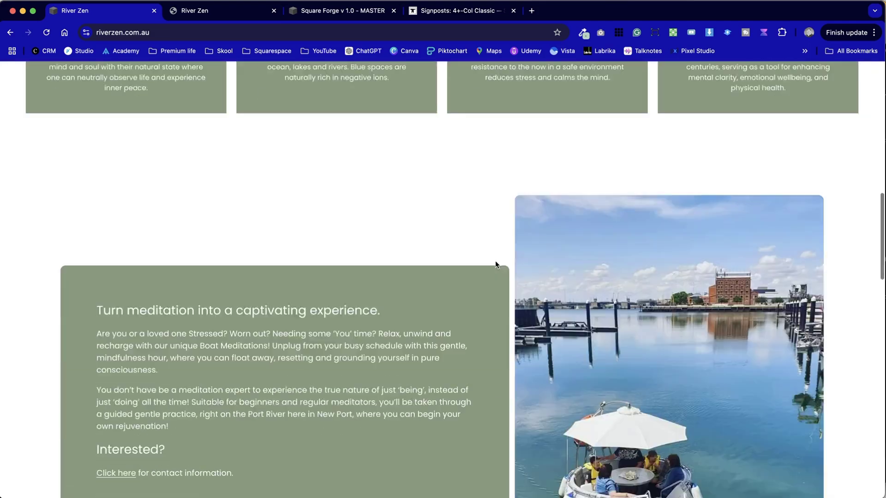
{"action": "scroll", "coordinate": [495, 262], "scroll_direction": "down", "scroll_amount": 4}
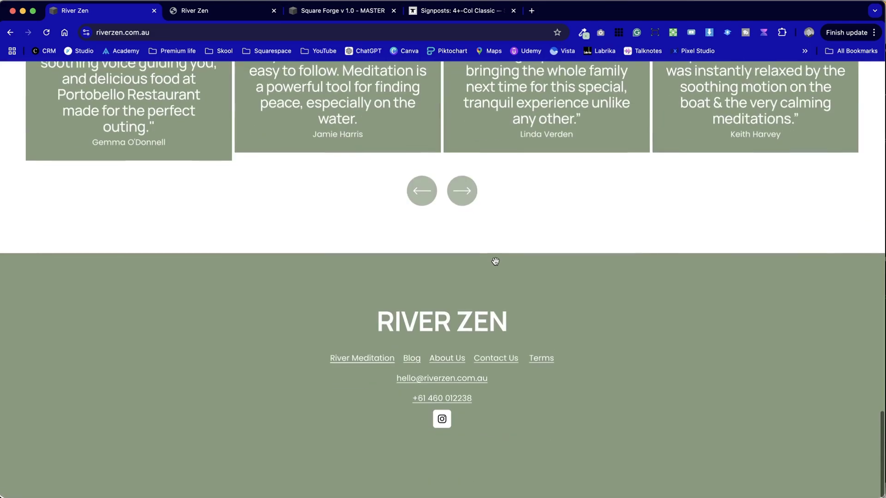
{"action": "scroll", "coordinate": [494, 261], "scroll_direction": "up", "scroll_amount": 15}
{"action": "scroll", "coordinate": [495, 261], "scroll_direction": "up", "scroll_amount": 20}
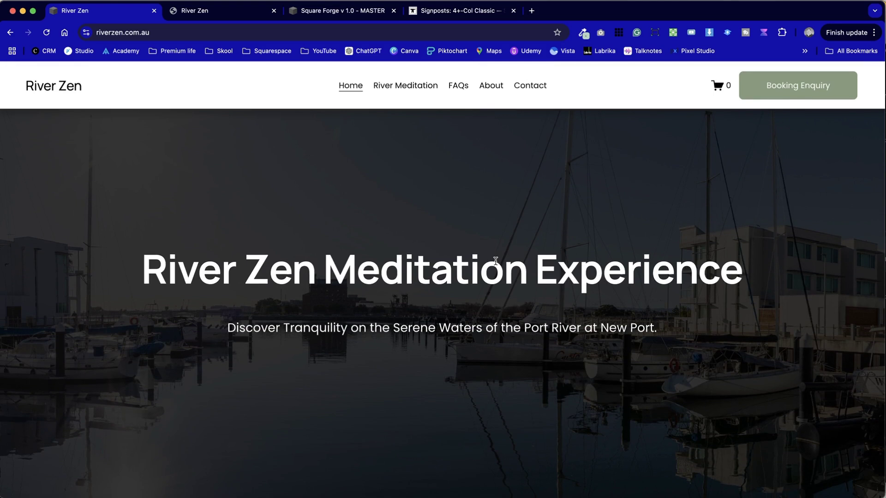
Return to the River Zen demo and review its hero, about, four-card and two-column image sections
{"action": "key", "text": "ctrl+Tab"}
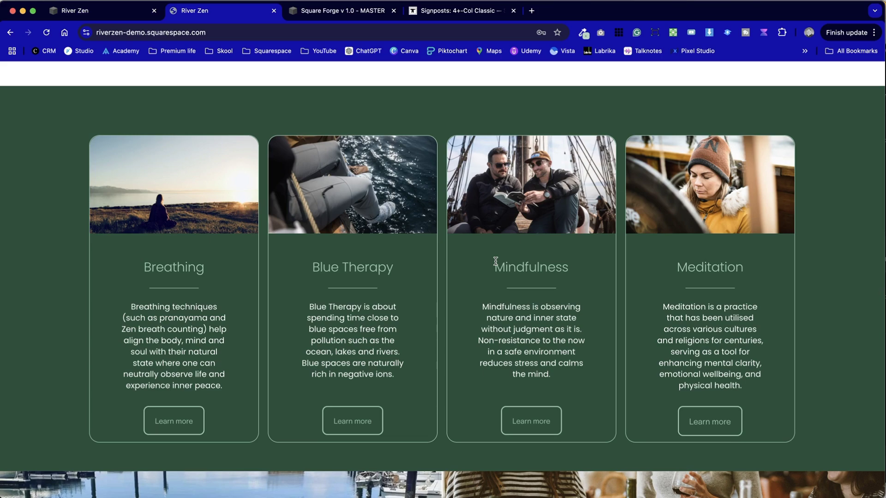
{"action": "scroll", "coordinate": [495, 261], "scroll_direction": "up", "scroll_amount": 15}
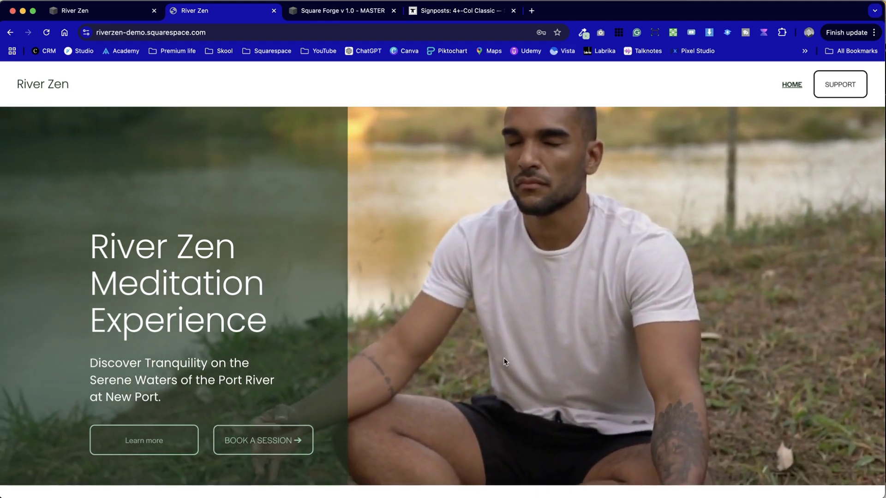
{"action": "scroll", "coordinate": [505, 361], "scroll_direction": "down", "scroll_amount": 6}
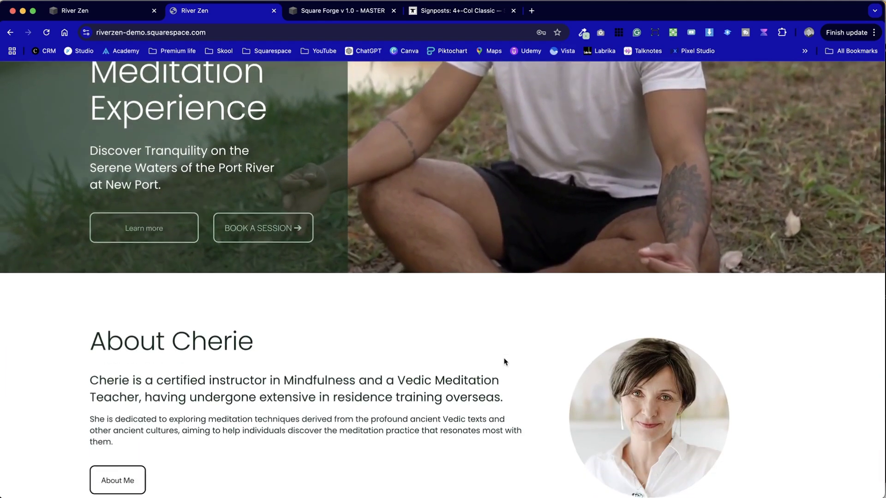
{"action": "scroll", "coordinate": [504, 358], "scroll_direction": "up", "scroll_amount": 6}
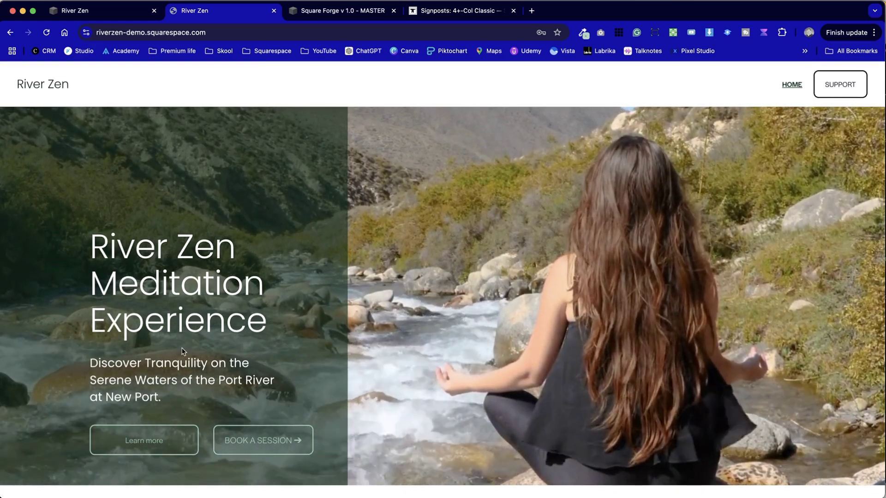
{"action": "scroll", "coordinate": [183, 352], "scroll_direction": "down", "scroll_amount": 8}
{"action": "scroll", "coordinate": [183, 352], "scroll_direction": "down", "scroll_amount": 2}
{"action": "scroll", "coordinate": [183, 351], "scroll_direction": "down", "scroll_amount": 6}
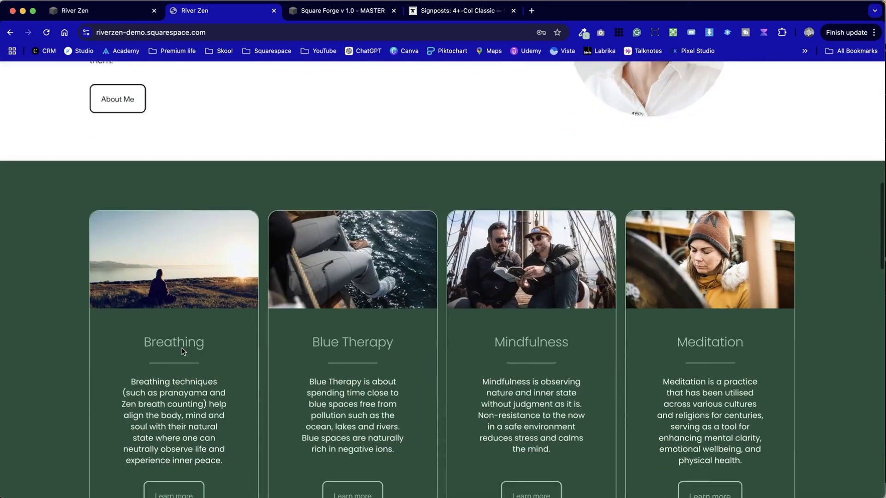
{"action": "scroll", "coordinate": [183, 351], "scroll_direction": "down", "scroll_amount": 5}
{"action": "scroll", "coordinate": [183, 351], "scroll_direction": "down", "scroll_amount": 3}
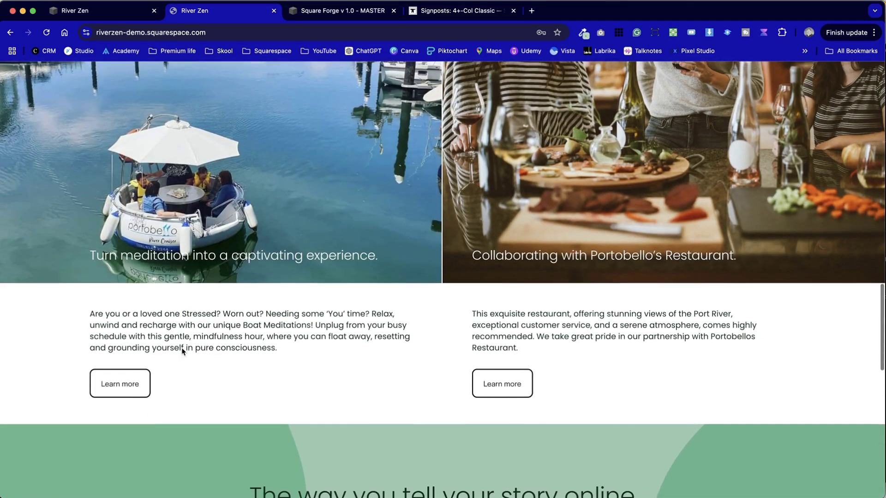
Go back to riverzen.com.au and compare its meditation experience section with the demo's version
{"action": "key", "text": "ctrl+shift+Tab"}
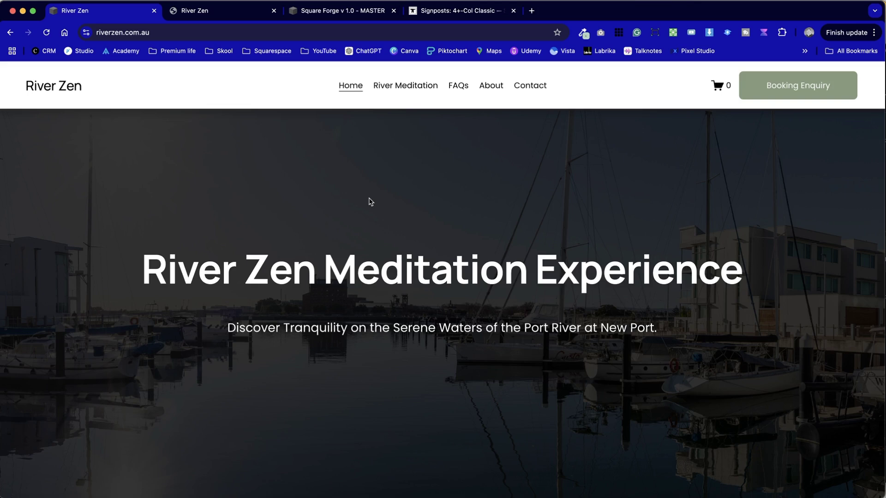
{"action": "scroll", "coordinate": [369, 214], "scroll_direction": "down", "scroll_amount": 15}
{"action": "scroll", "coordinate": [369, 216], "scroll_direction": "down", "scroll_amount": 9}
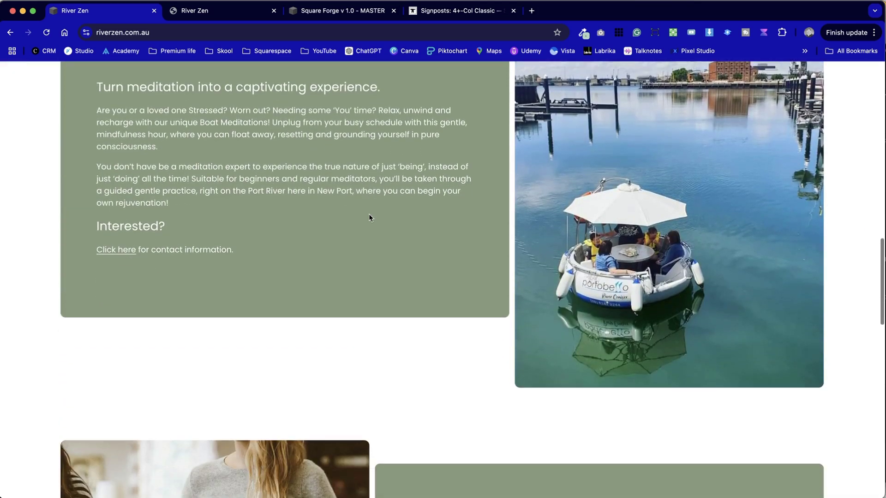
{"action": "scroll", "coordinate": [369, 215], "scroll_direction": "down", "scroll_amount": 4}
{"action": "scroll", "coordinate": [369, 215], "scroll_direction": "up", "scroll_amount": 20}
Review the remaining River Zen demo sections down to the blog, map and footer, and return to the hero
{"action": "key", "text": "ctrl+Tab"}
{"action": "scroll", "coordinate": [369, 219], "scroll_direction": "down", "scroll_amount": 15}
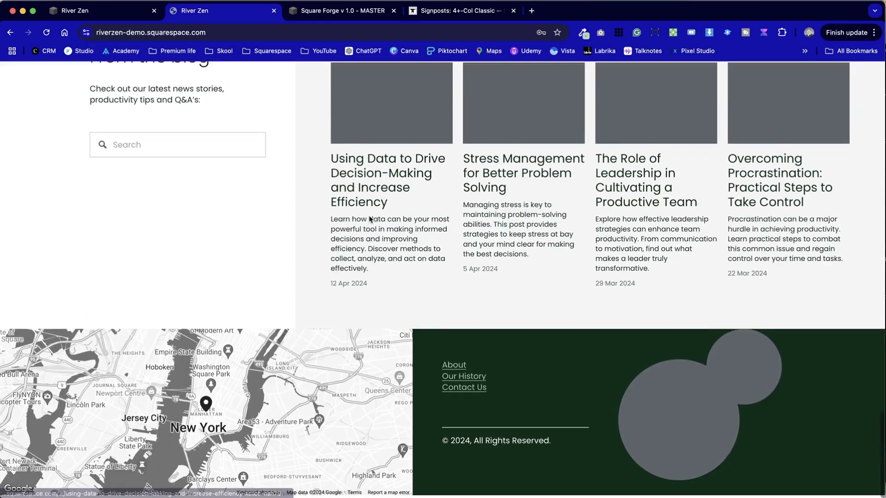
{"action": "scroll", "coordinate": [369, 217], "scroll_direction": "up", "scroll_amount": 9}
{"action": "scroll", "coordinate": [369, 215], "scroll_direction": "up", "scroll_amount": 10}
{"action": "scroll", "coordinate": [369, 220], "scroll_direction": "up", "scroll_amount": 5}
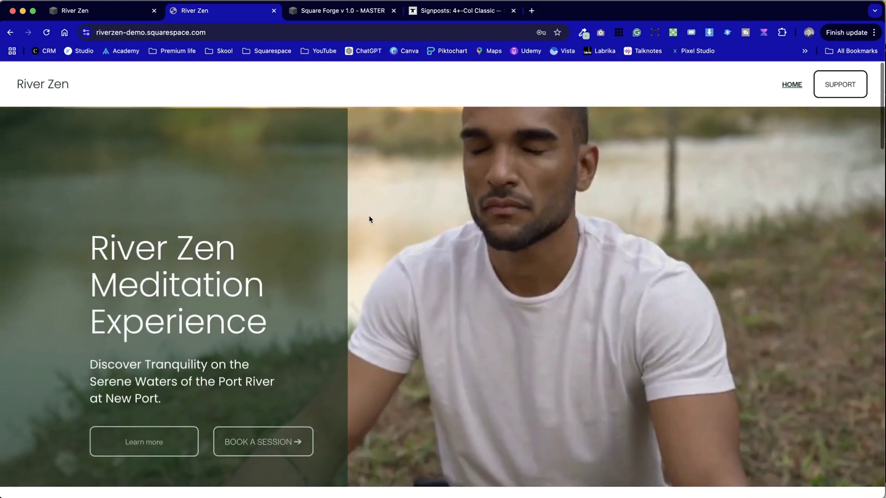
Reorder the browser tabs so the Signposts page sits before Square Forge v 1.0 - MASTER, and return to the page's first layout
{"action": "key", "text": "ctrl+Tab"}
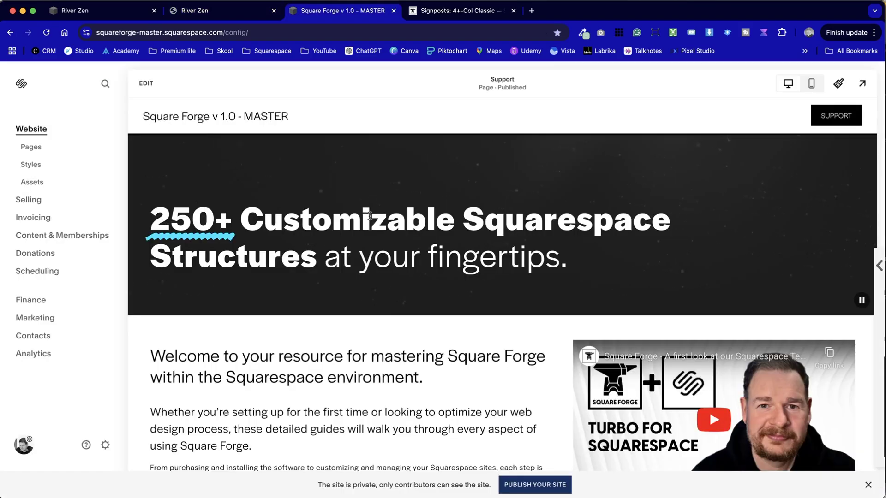
{"action": "key", "text": "ctrl+Tab"}
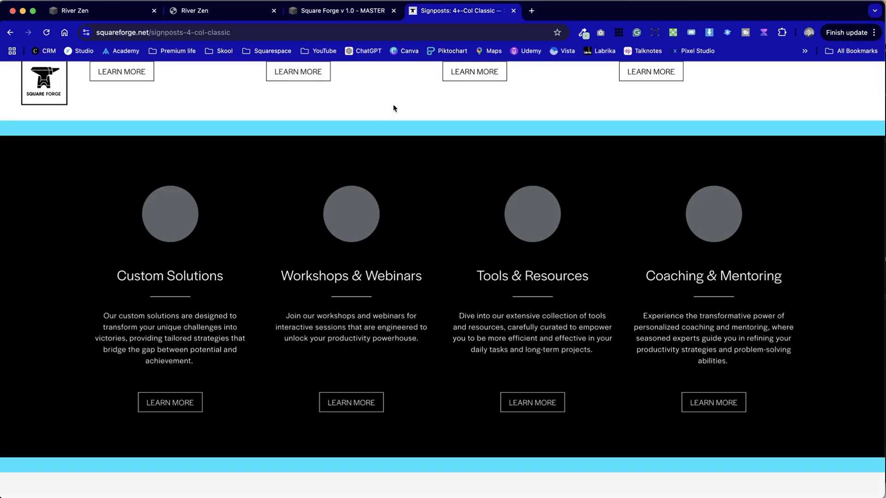
{"action": "left_click_drag", "start_coordinate": [459, 11], "coordinate": [356, 12]}
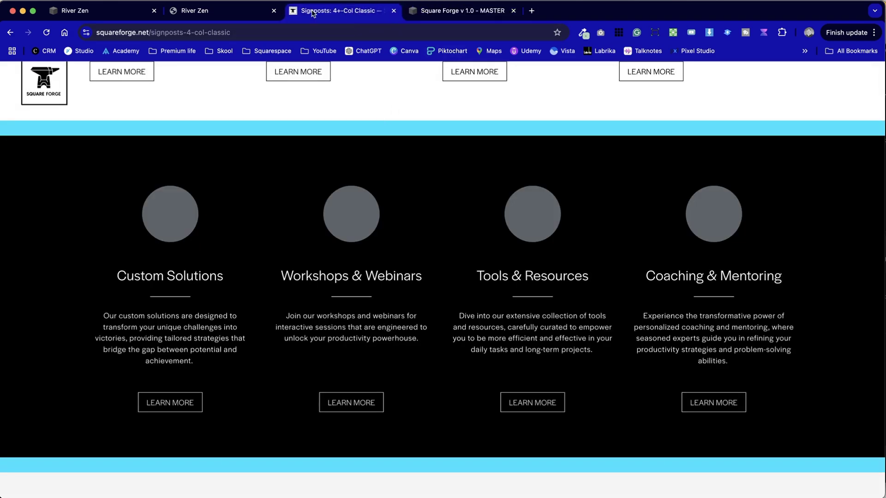
{"action": "scroll", "coordinate": [278, 166], "scroll_direction": "down", "scroll_amount": 5}
{"action": "scroll", "coordinate": [277, 165], "scroll_direction": "up", "scroll_amount": 5}
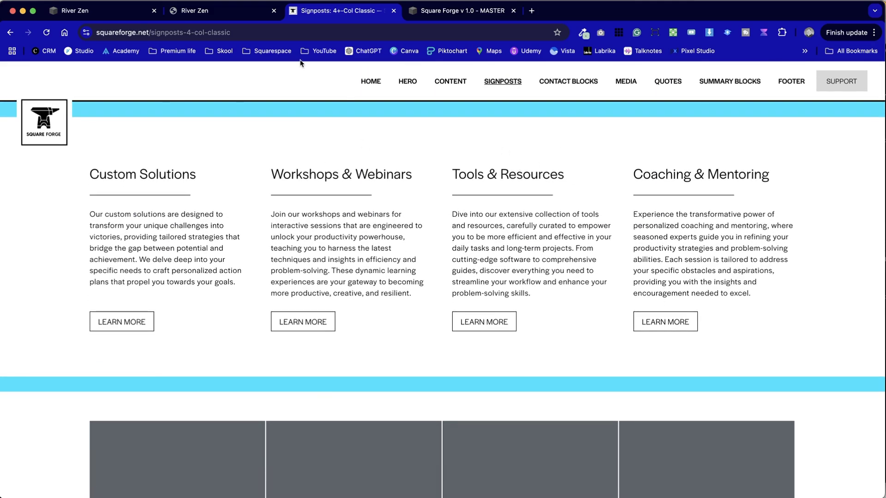
Inspect the River Zen demo's four-card section and view the SquarespaceWebsites Tools PRO extension's options
{"action": "key", "text": "ctrl+shift+Tab"}
{"action": "scroll", "coordinate": [305, 184], "scroll_direction": "down", "scroll_amount": 10}
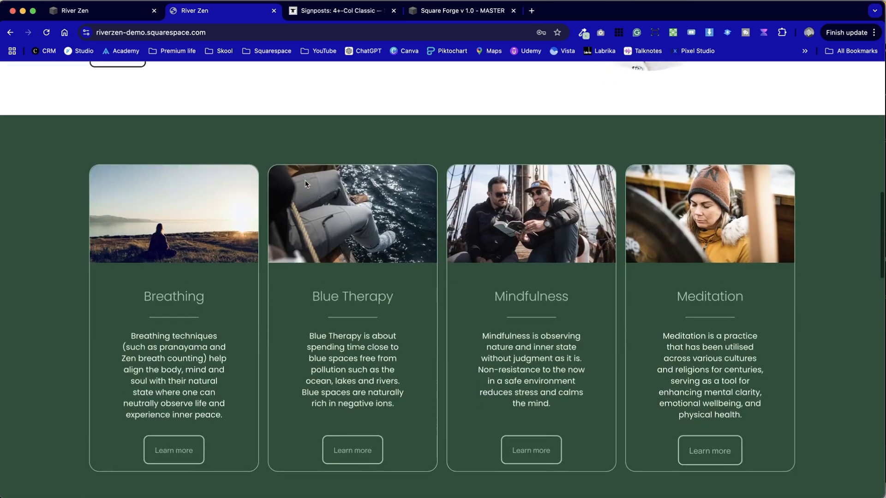
{"action": "scroll", "coordinate": [304, 183], "scroll_direction": "down", "scroll_amount": 2}
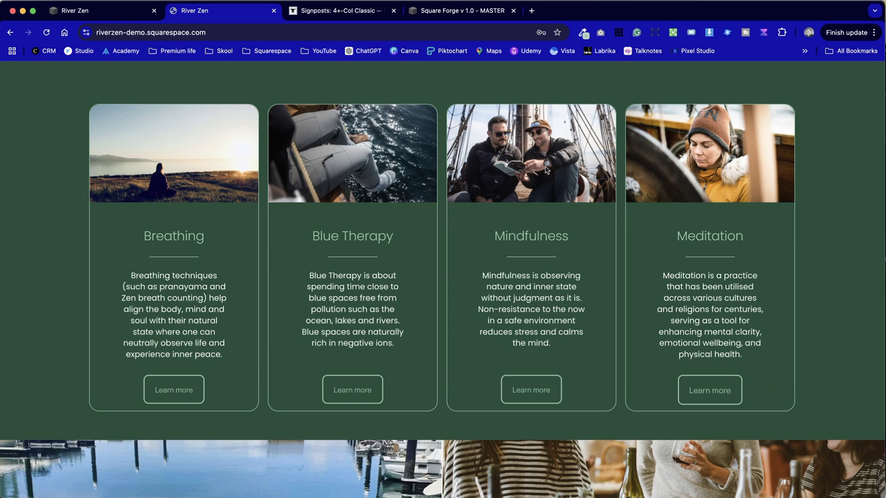
{"action": "left_click", "coordinate": [672, 32]}
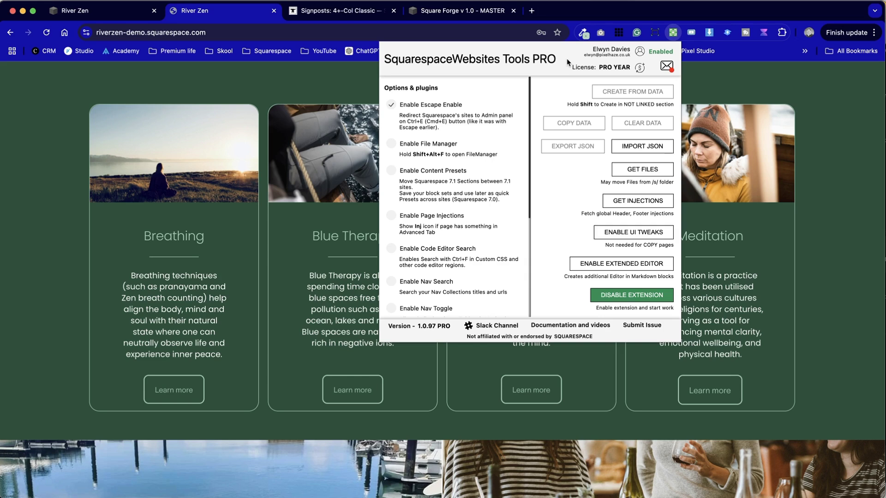
{"action": "left_click", "coordinate": [54, 131]}
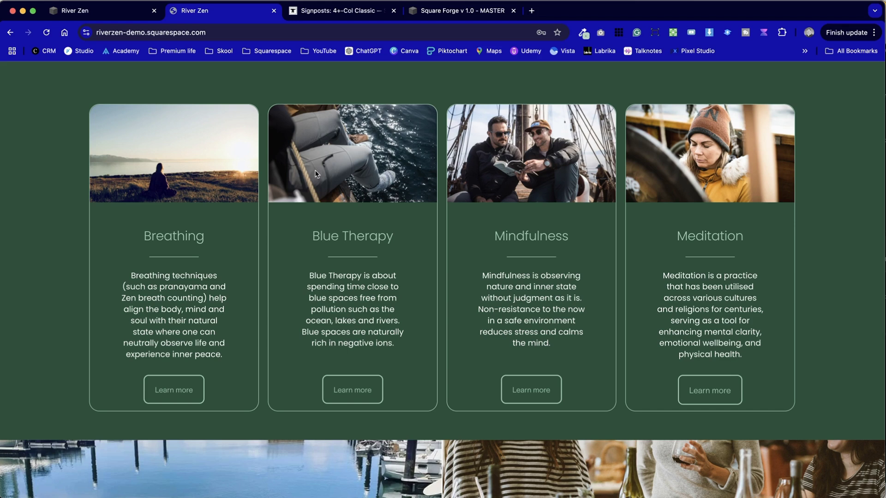
Switch to the Square Forge v 1.0 - MASTER site's Squarespace admin
{"action": "key", "text": "ctrl+Tab"}
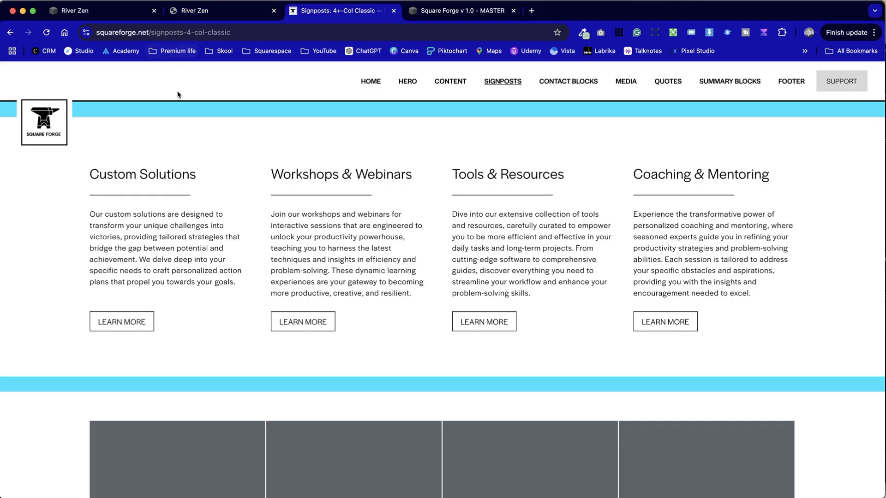
{"action": "left_click", "coordinate": [419, 15]}
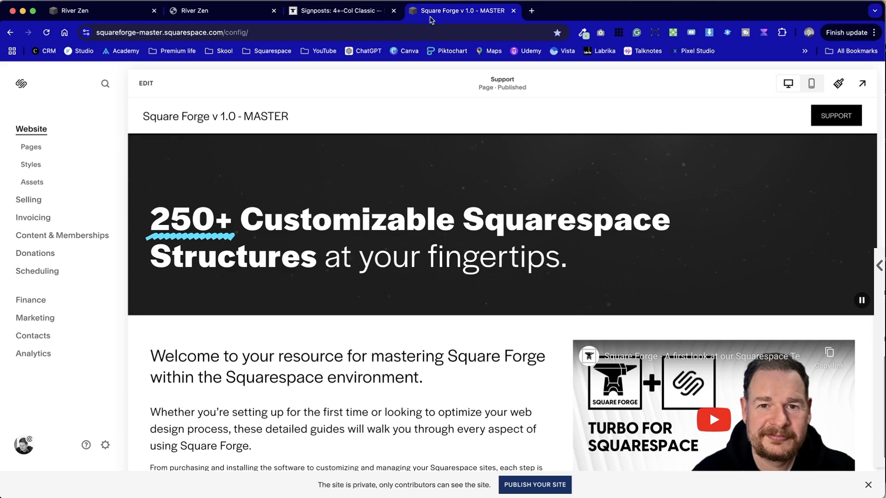
Close the public Signposts: 4+-Col Classic site and open the page of the same name from the MASTER site's page list
{"action": "left_click", "coordinate": [386, 9]}
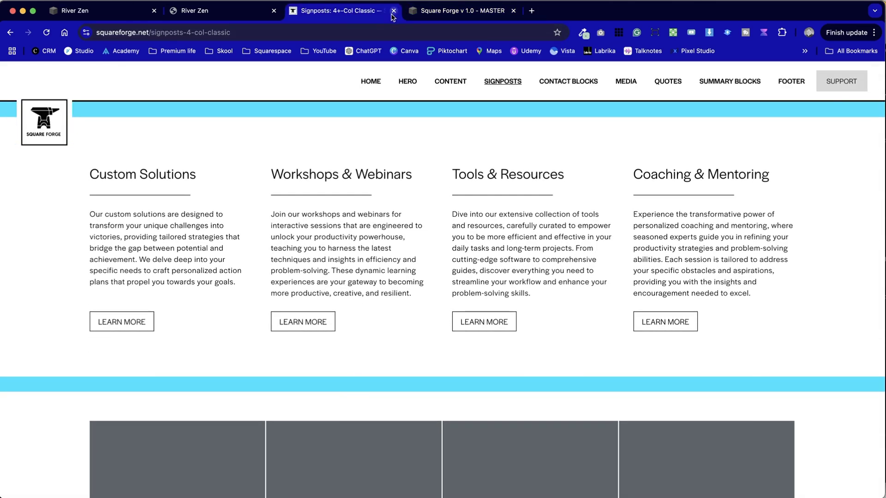
{"action": "left_click", "coordinate": [393, 10]}
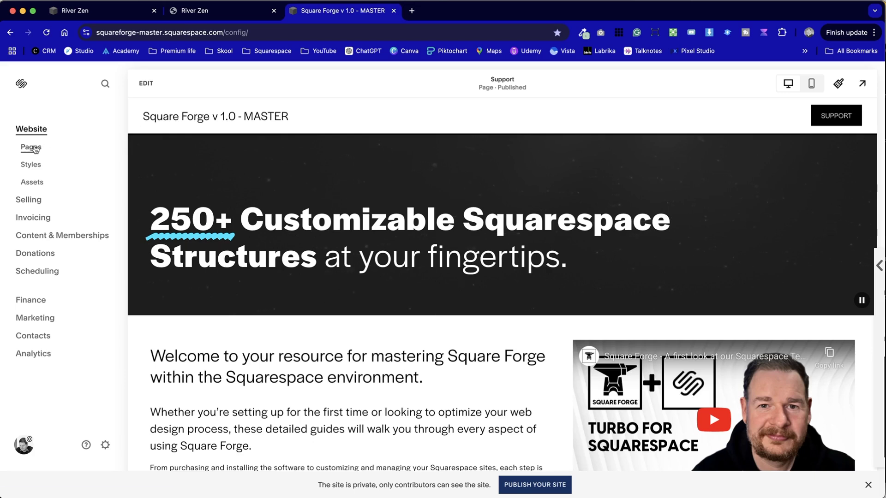
{"action": "left_click", "coordinate": [31, 146]}
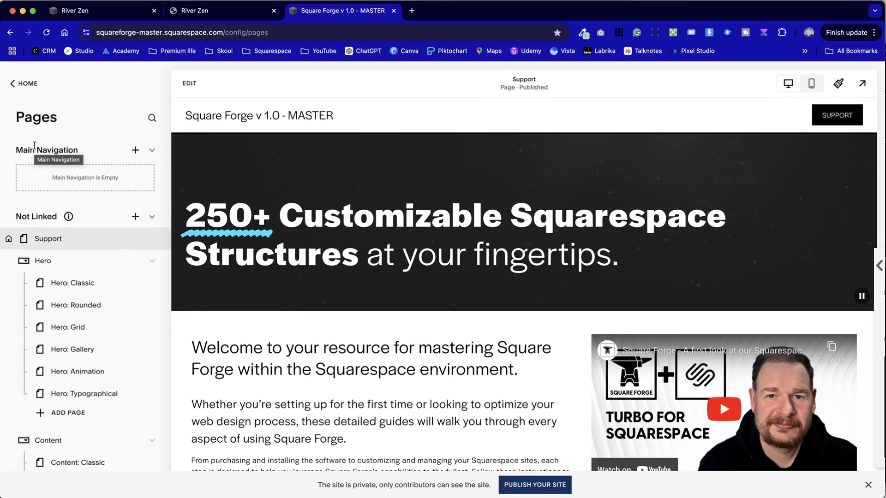
{"action": "scroll", "coordinate": [35, 147], "scroll_direction": "down", "scroll_amount": 8}
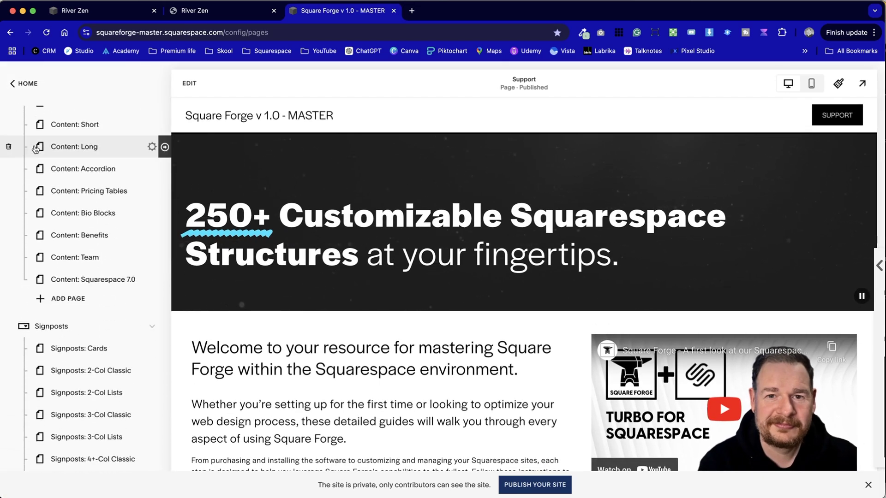
{"action": "scroll", "coordinate": [35, 149], "scroll_direction": "down", "scroll_amount": 4}
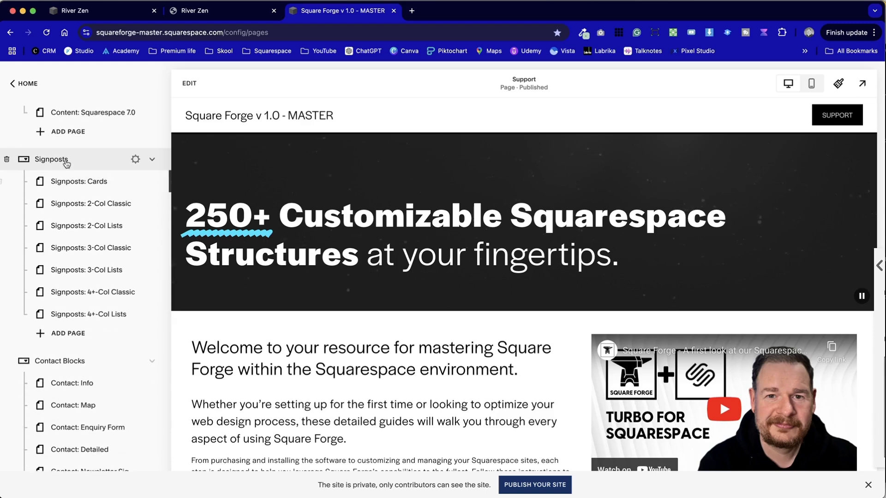
{"action": "left_click", "coordinate": [89, 293]}
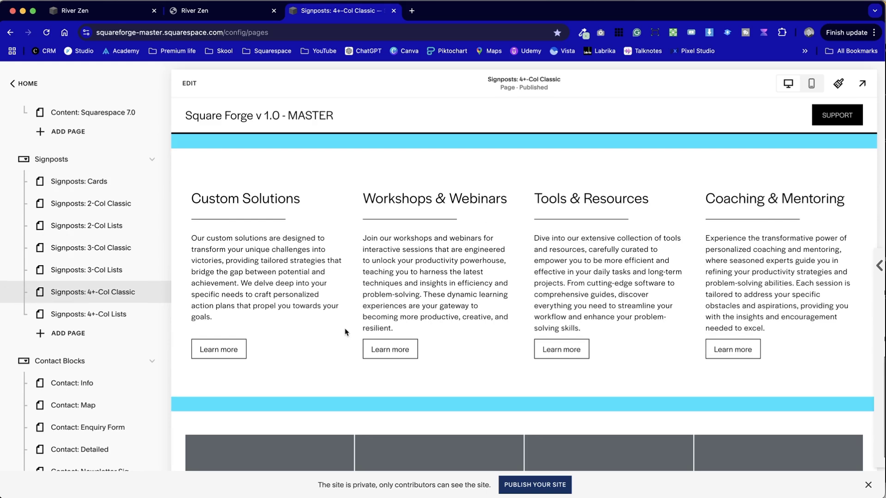
Open the page for editing and duplicate the black four-column signpost section with circular images
{"action": "scroll", "coordinate": [345, 333], "scroll_direction": "down", "scroll_amount": 10}
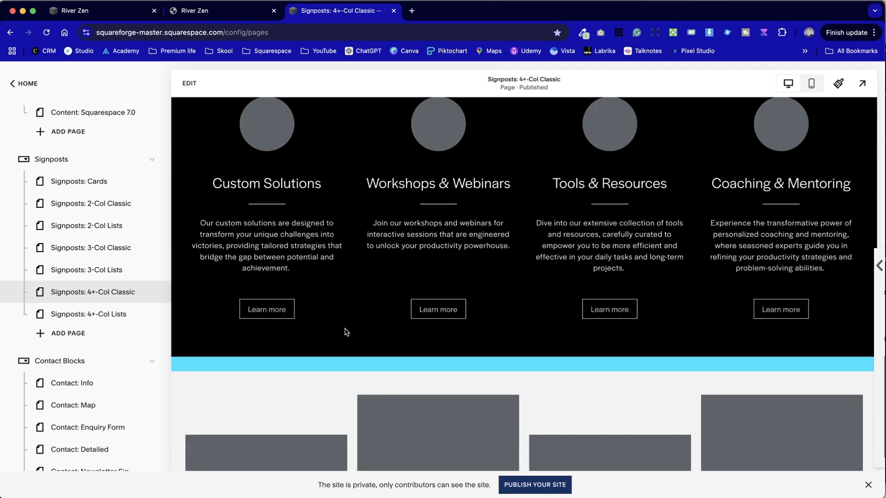
{"action": "scroll", "coordinate": [346, 329], "scroll_direction": "down", "scroll_amount": 6}
{"action": "scroll", "coordinate": [345, 329], "scroll_direction": "up", "scroll_amount": 8}
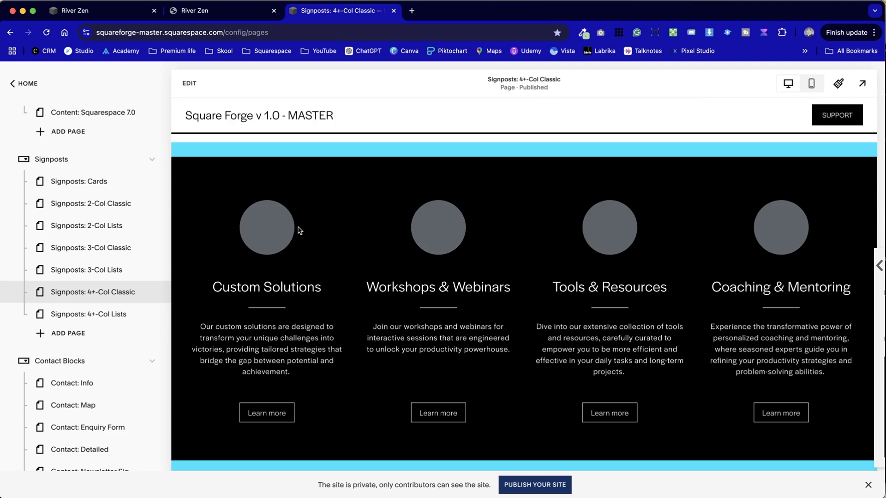
{"action": "left_click", "coordinate": [189, 83]}
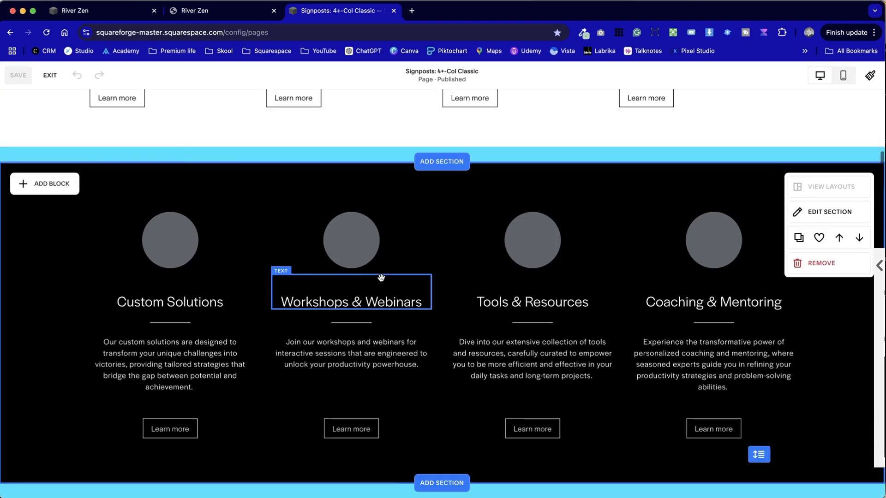
{"action": "left_click", "coordinate": [798, 239]}
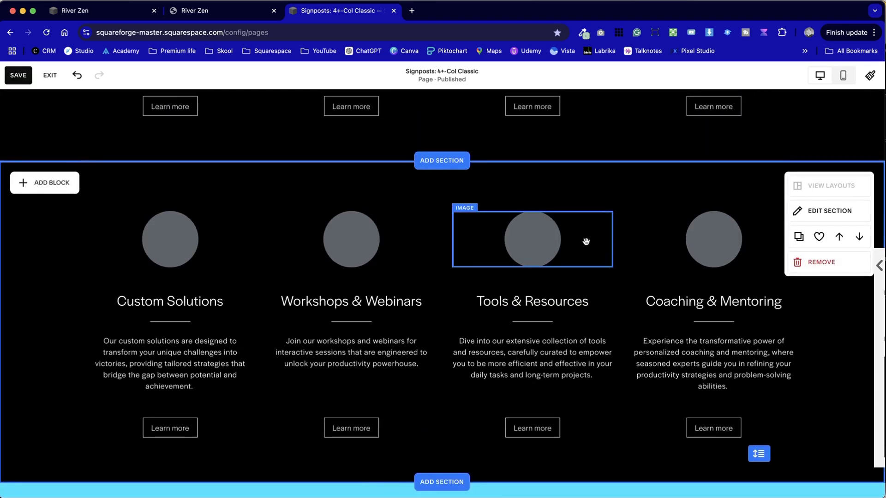
{"action": "left_click", "coordinate": [182, 266]}
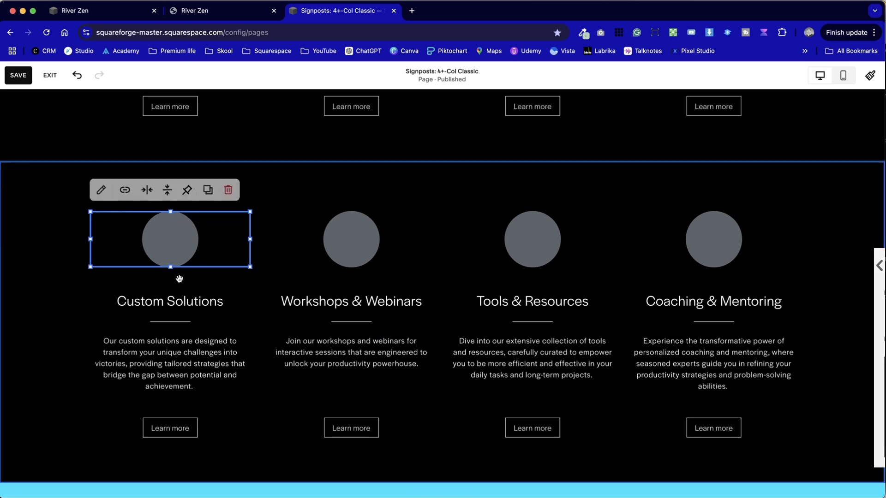
{"action": "left_click", "coordinate": [169, 301]}
{"action": "left_click", "coordinate": [171, 322]}
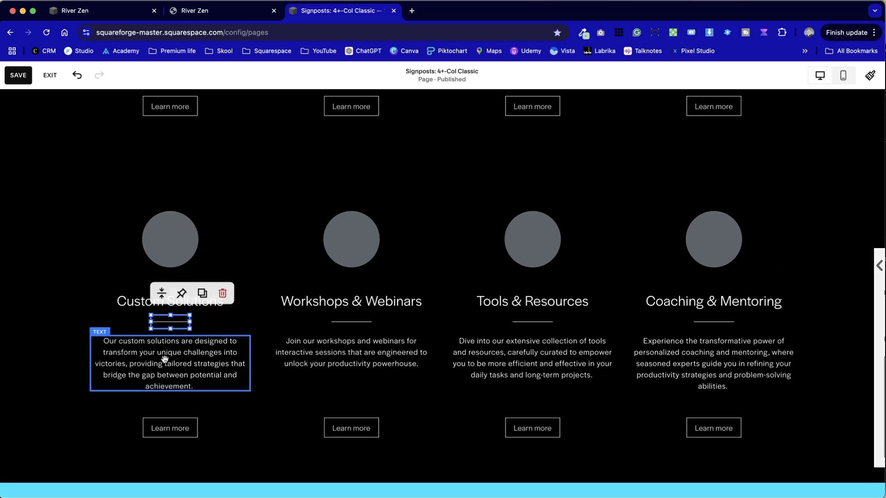
{"action": "left_click", "coordinate": [43, 330]}
{"action": "left_click", "coordinate": [50, 184]}
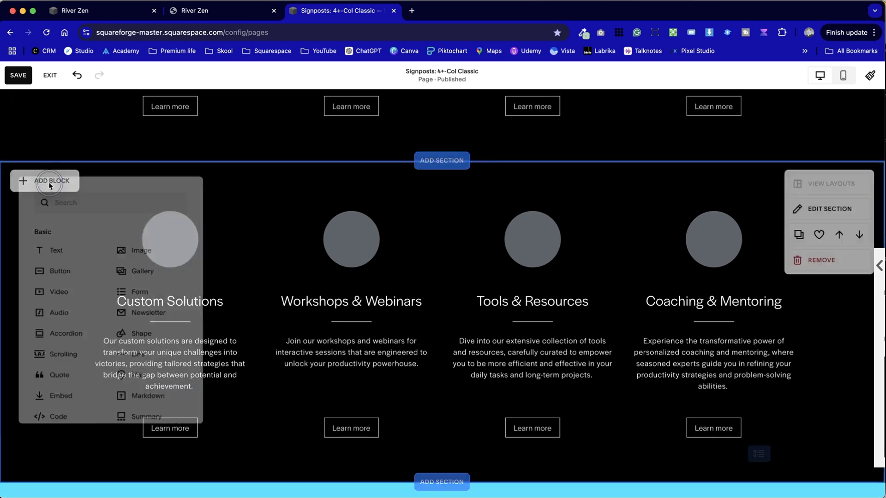
{"action": "left_click", "coordinate": [144, 356]}
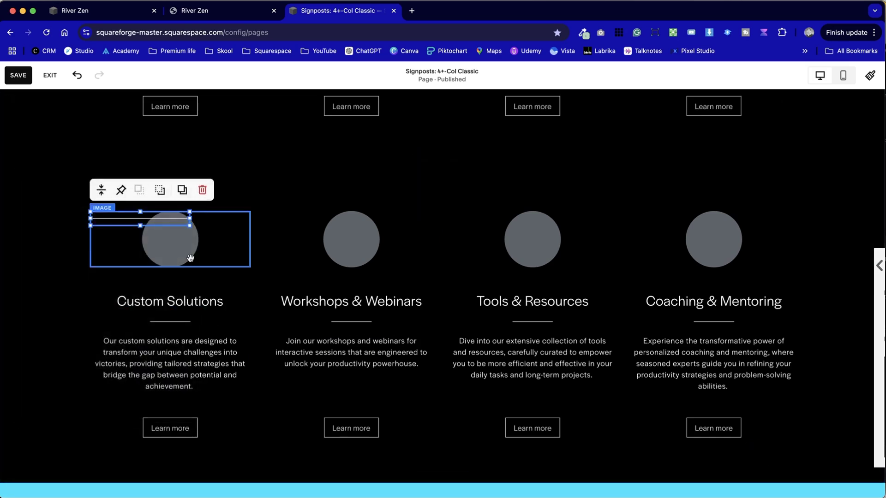
{"action": "left_click_drag", "start_coordinate": [189, 218], "coordinate": [119, 218]}
{"action": "scroll", "coordinate": [70, 299], "scroll_direction": "down", "scroll_amount": 1}
{"action": "scroll", "coordinate": [70, 299], "scroll_direction": "up", "scroll_amount": 1}
{"action": "left_click", "coordinate": [106, 203]}
{"action": "left_click", "coordinate": [199, 175]}
Move all blocks of the Custom Solutions column down below the other three columns, leaving the first column's original place empty
{"action": "scroll", "coordinate": [157, 199], "scroll_direction": "down", "scroll_amount": 1}
{"action": "left_click_drag", "start_coordinate": [145, 140], "coordinate": [235, 406]}
{"action": "left_click_drag", "start_coordinate": [170, 181], "coordinate": [160, 407]}
{"action": "left_click", "coordinate": [198, 307]}
{"action": "scroll", "coordinate": [198, 306], "scroll_direction": "down", "scroll_amount": 5}
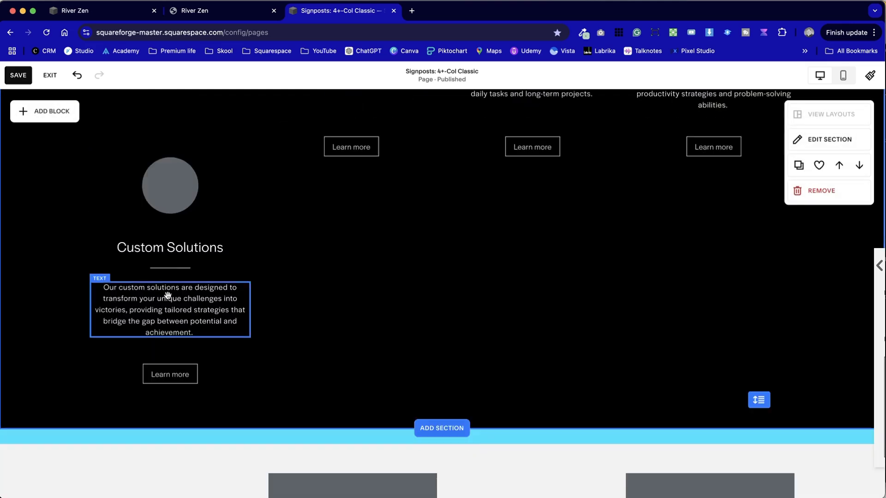
{"action": "left_click_drag", "start_coordinate": [120, 155], "coordinate": [124, 401]}
{"action": "left_click_drag", "start_coordinate": [197, 284], "coordinate": [203, 314]}
{"action": "left_click", "coordinate": [320, 298]}
{"action": "scroll", "coordinate": [321, 298], "scroll_direction": "up", "scroll_amount": 5}
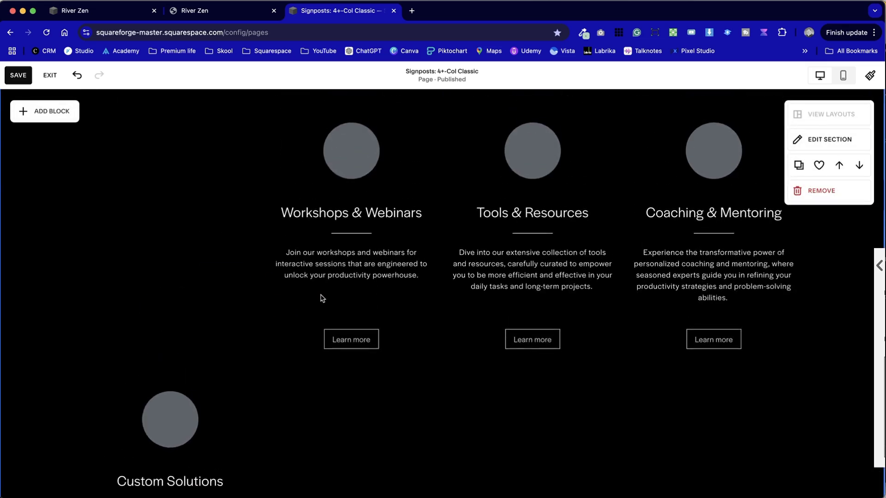
Add an empty image block in the vacated first column and size it to the column's width, level with the neighbouring circles
{"action": "scroll", "coordinate": [321, 298], "scroll_direction": "up", "scroll_amount": 2}
{"action": "scroll", "coordinate": [322, 298], "scroll_direction": "down", "scroll_amount": 5}
{"action": "scroll", "coordinate": [320, 299], "scroll_direction": "up", "scroll_amount": 4}
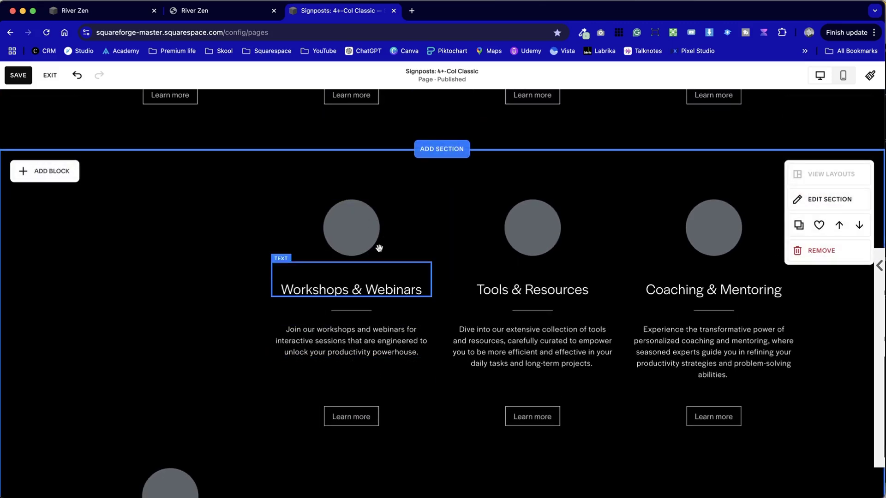
{"action": "left_click", "coordinate": [45, 171]}
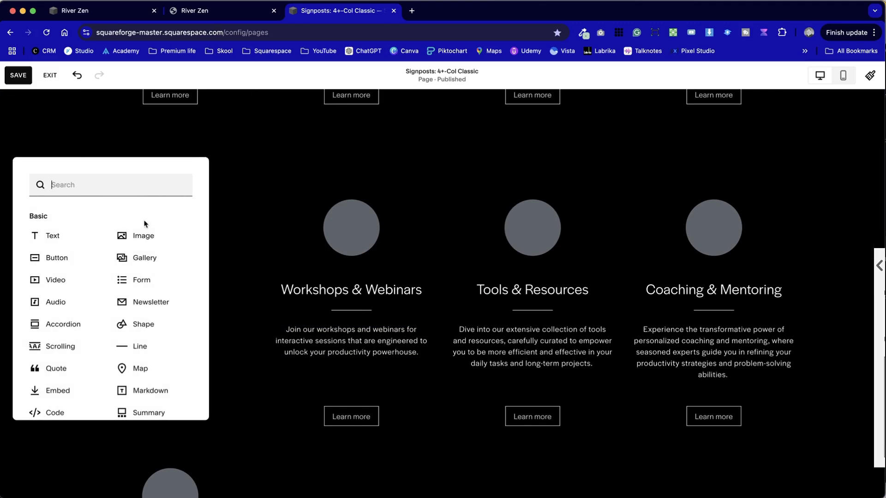
{"action": "left_click", "coordinate": [143, 233]}
{"action": "left_click_drag", "start_coordinate": [211, 263], "coordinate": [205, 237]}
{"action": "left_click_drag", "start_coordinate": [169, 293], "coordinate": [180, 254]}
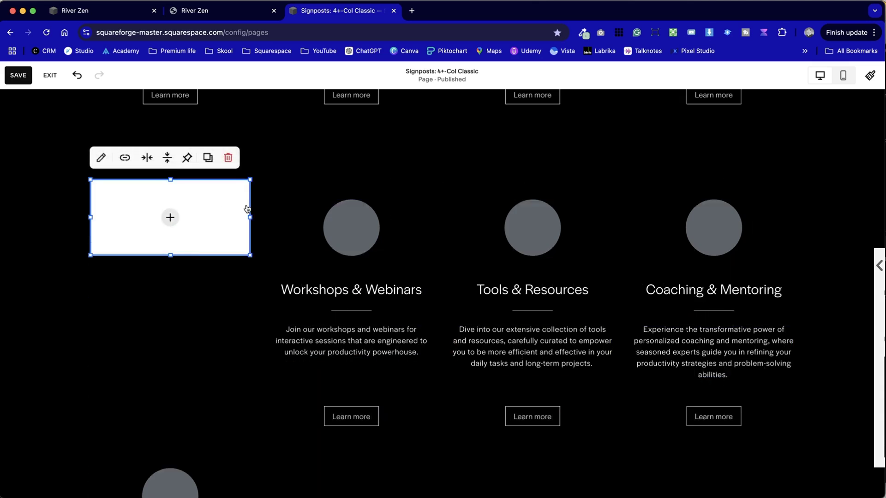
{"action": "left_click", "coordinate": [240, 303]}
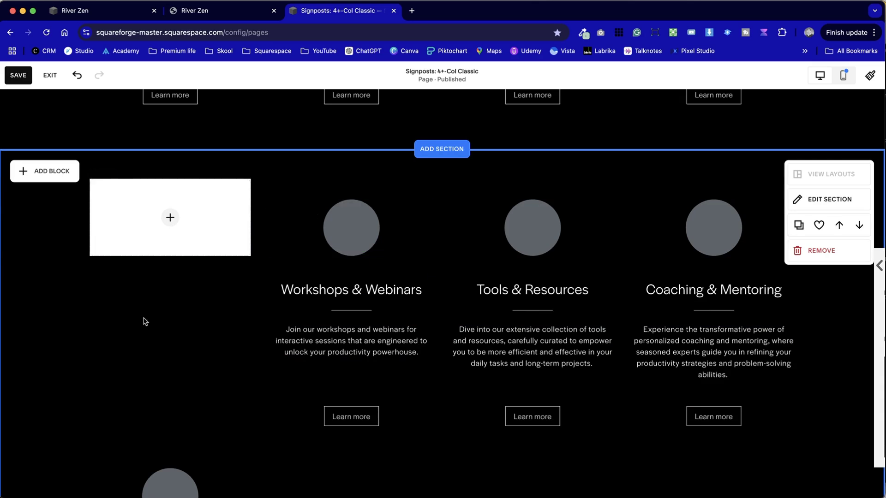
Add a text block and place it beneath the image placeholder in the first column
{"action": "left_click", "coordinate": [45, 171]}
{"action": "left_click", "coordinate": [58, 234]}
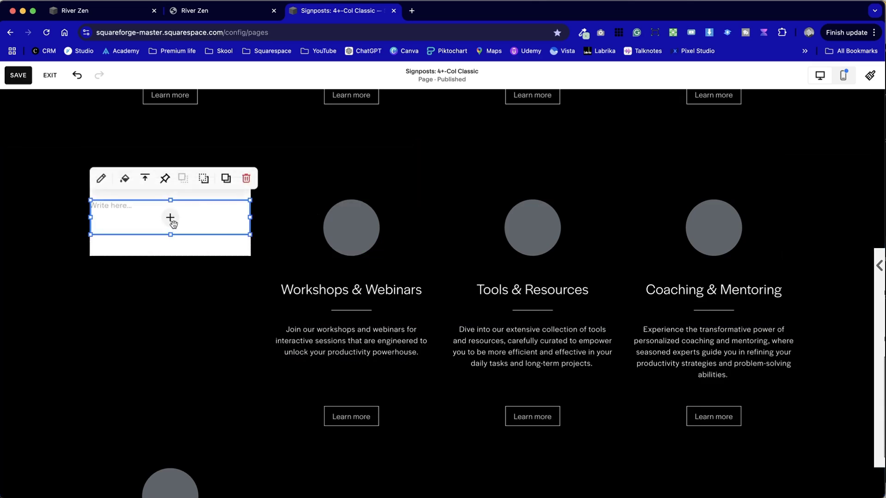
{"action": "left_click_drag", "start_coordinate": [197, 224], "coordinate": [204, 281]}
{"action": "left_click", "coordinate": [119, 291]}
Copy the Custom Solutions heading from the column moved below and paste it into the new text block
{"action": "scroll", "coordinate": [175, 323], "scroll_direction": "down", "scroll_amount": 5}
{"action": "left_click", "coordinate": [179, 324]}
{"action": "left_click", "coordinate": [185, 342]}
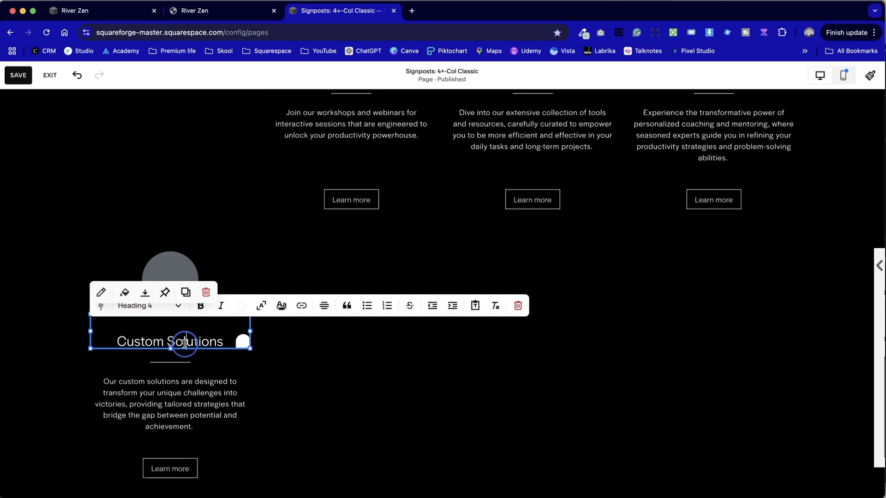
{"action": "triple_click", "coordinate": [185, 342]}
{"action": "key", "text": "super+c"}
{"action": "scroll", "coordinate": [184, 344], "scroll_direction": "up", "scroll_amount": 3}
{"action": "left_click", "coordinate": [129, 187]}
{"action": "left_click", "coordinate": [129, 187]}
{"action": "key", "text": "super+v"}
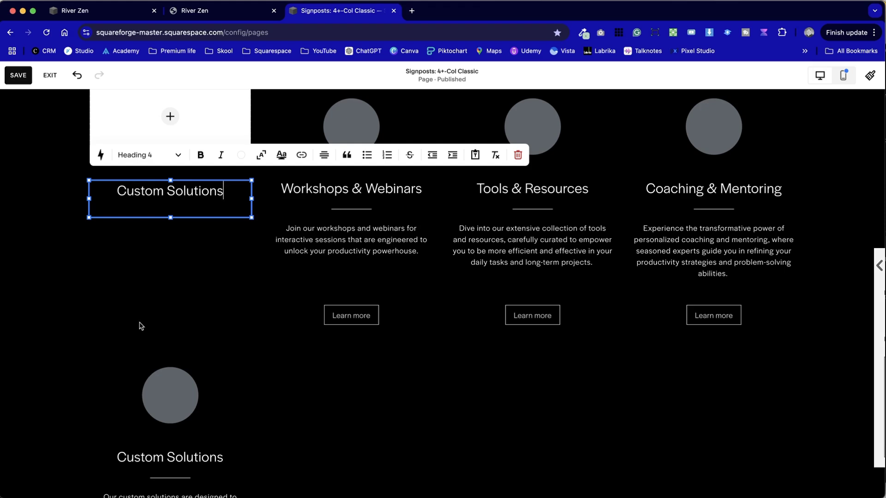
Format the pasted Custom Solutions text as Paragraph 2 and align it left
{"action": "left_click", "coordinate": [152, 155]}
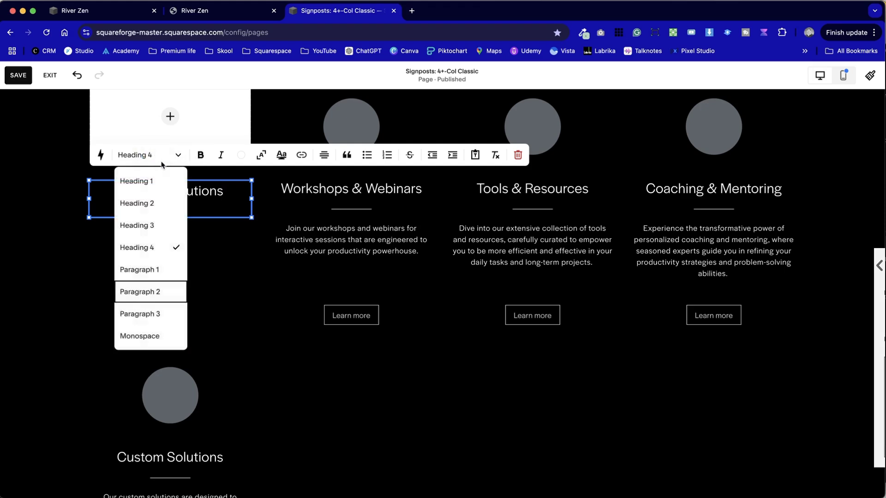
{"action": "left_click", "coordinate": [159, 292]}
{"action": "left_click", "coordinate": [324, 154]}
{"action": "left_click", "coordinate": [294, 179]}
{"action": "left_click", "coordinate": [164, 231]}
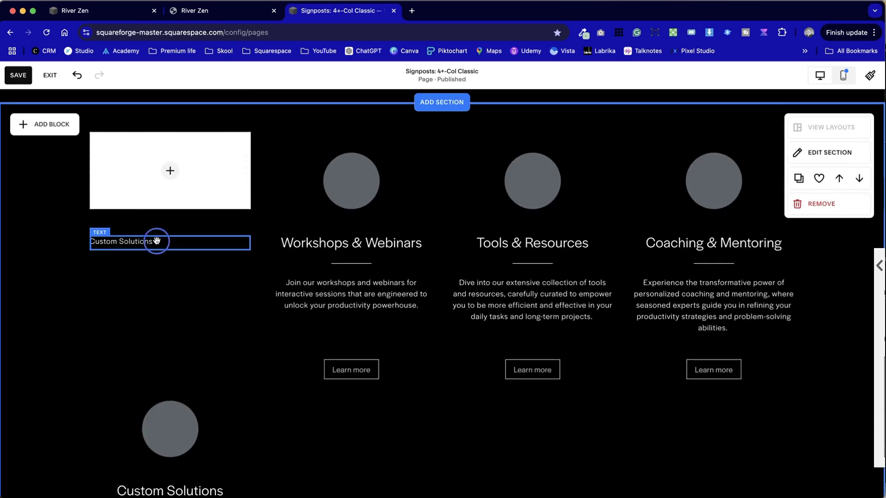
Duplicate the small Custom Solutions text block and place the copy beneath it, level with the neighbouring columns' descriptions
{"action": "left_click", "coordinate": [157, 241]}
{"action": "left_click_drag", "start_coordinate": [197, 242], "coordinate": [215, 284]}
{"action": "left_click", "coordinate": [203, 337]}
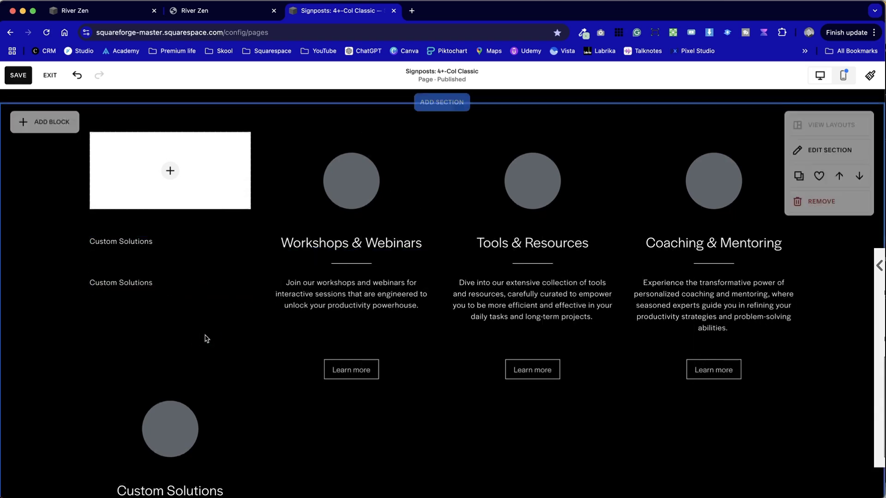
Add a line block and place it between the two Custom Solutions text blocks
{"action": "left_click", "coordinate": [44, 123]}
{"action": "left_click", "coordinate": [139, 322]}
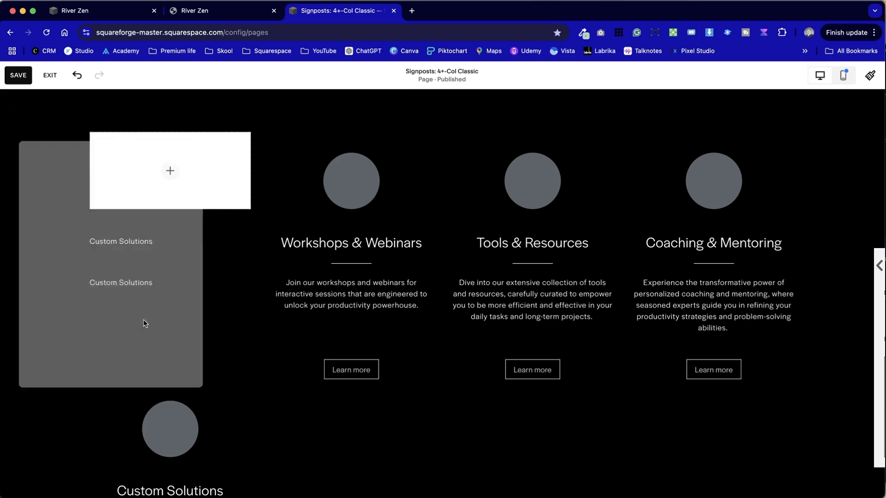
{"action": "left_click_drag", "start_coordinate": [154, 158], "coordinate": [168, 261]}
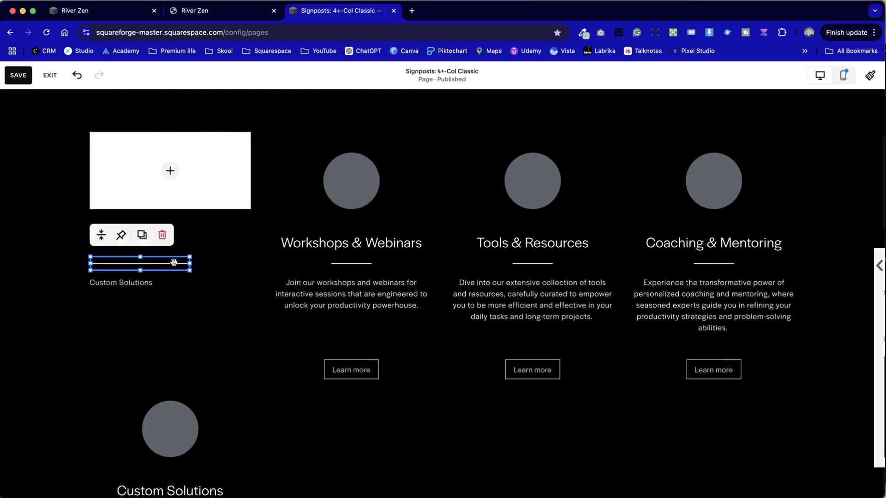
{"action": "left_click", "coordinate": [159, 334]}
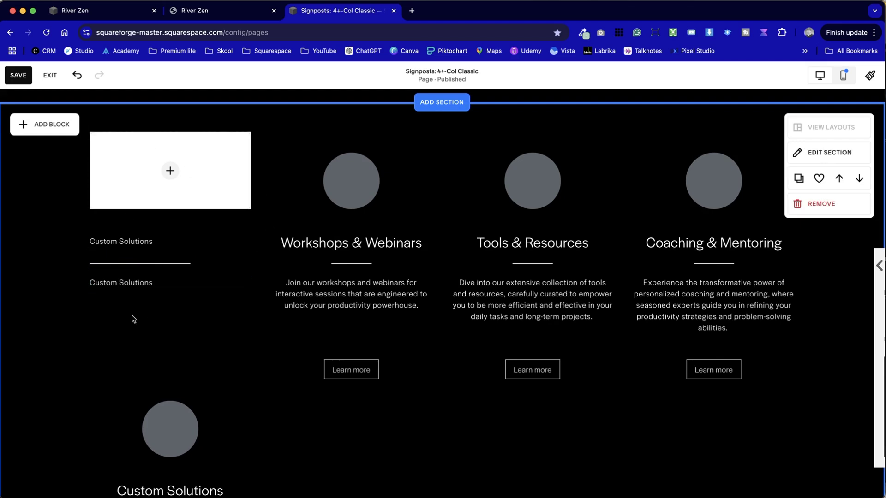
Add a button block and place it beneath the lower text in the first column
{"action": "left_click", "coordinate": [69, 121]}
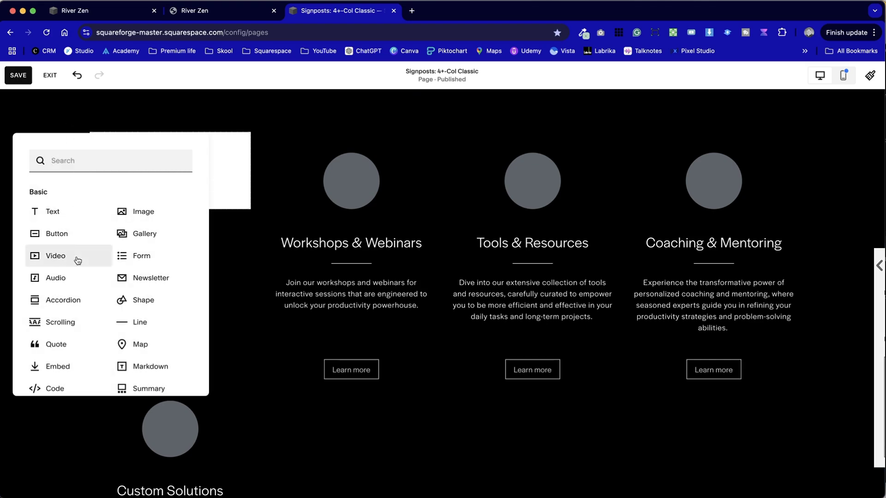
{"action": "left_click", "coordinate": [70, 233]}
{"action": "left_click_drag", "start_coordinate": [187, 170], "coordinate": [153, 318]}
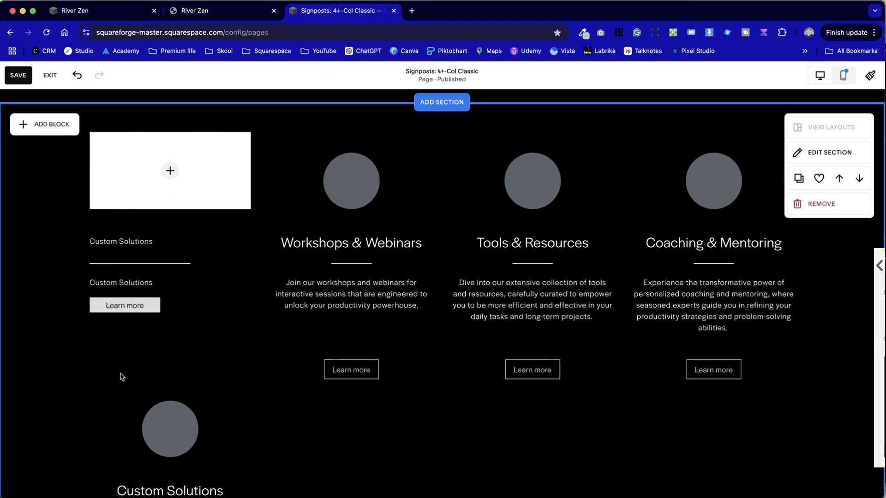
{"action": "left_click", "coordinate": [57, 133]}
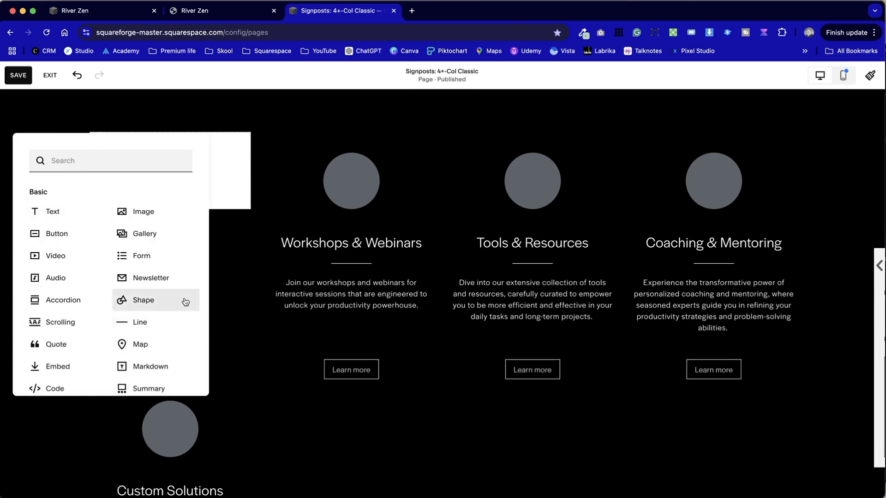
{"action": "left_click", "coordinate": [249, 217]}
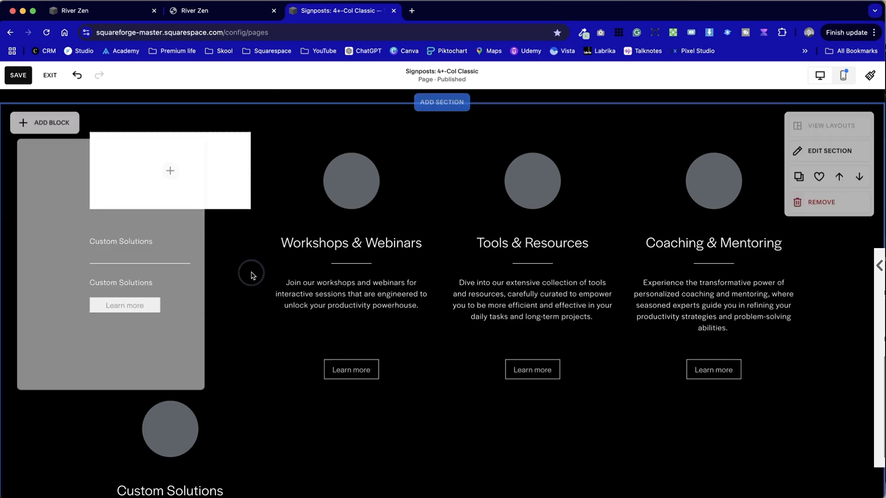
Copy the description paragraph from the original Custom Solutions column at the bottom of the section
{"action": "scroll", "coordinate": [253, 275], "scroll_direction": "down", "scroll_amount": 2}
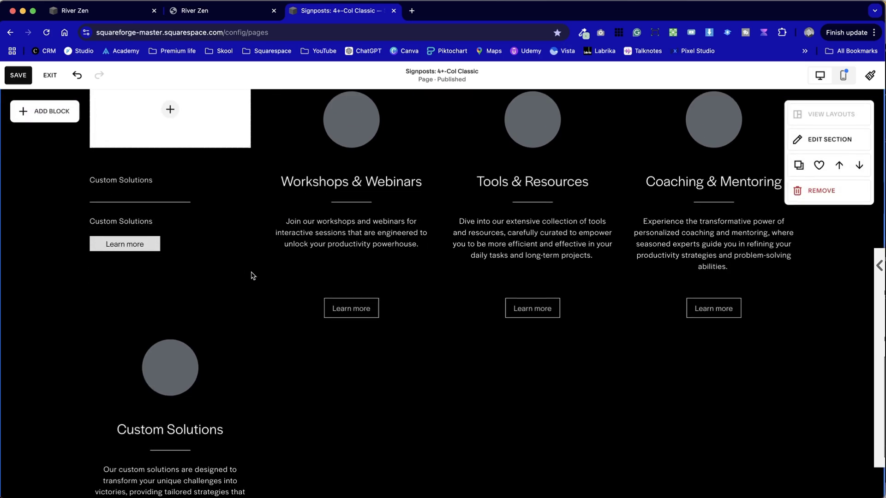
{"action": "scroll", "coordinate": [252, 276], "scroll_direction": "down", "scroll_amount": 5}
{"action": "left_click", "coordinate": [190, 355]}
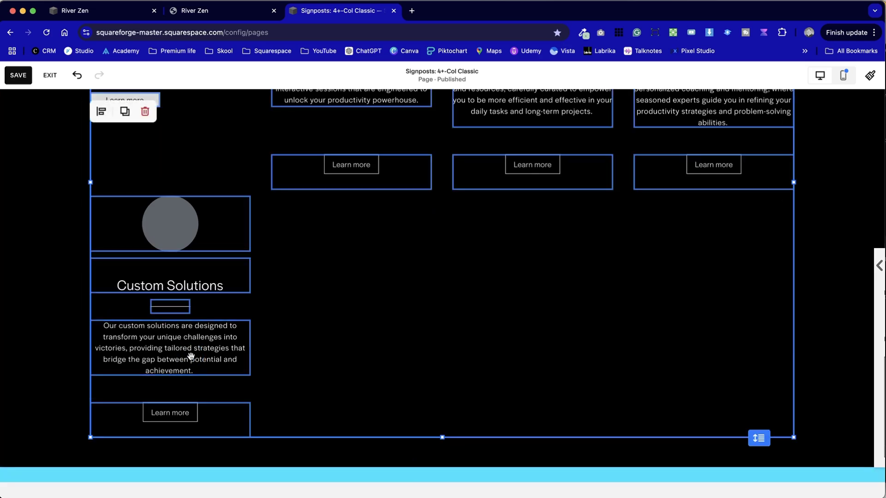
{"action": "left_click", "coordinate": [328, 345]}
{"action": "double_click", "coordinate": [202, 337]}
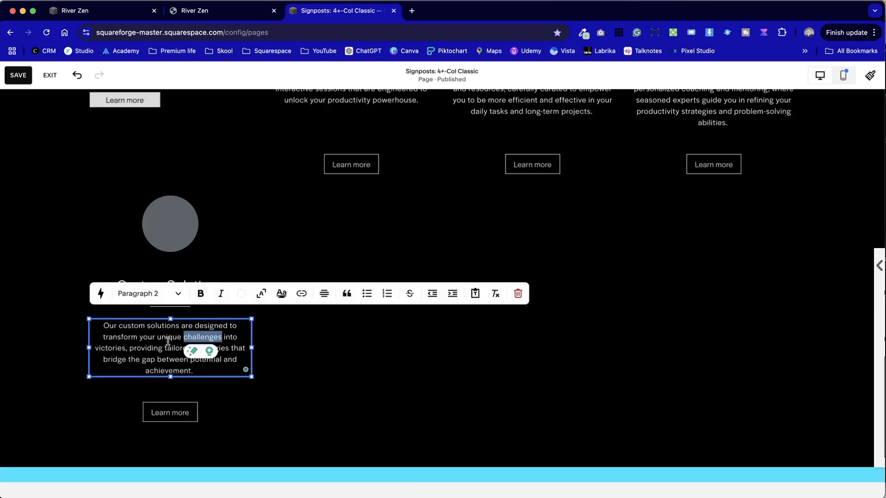
{"action": "triple_click", "coordinate": [153, 346]}
{"action": "key", "text": "super+c"}
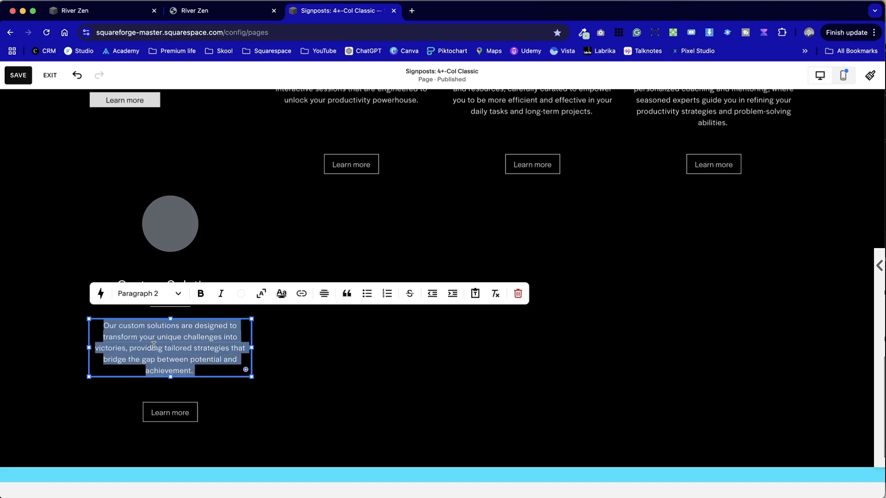
Replace the small Custom Solutions text beneath the line in the first column with the copied description
{"action": "left_click", "coordinate": [98, 224]}
{"action": "scroll", "coordinate": [101, 231], "scroll_direction": "up", "scroll_amount": 5}
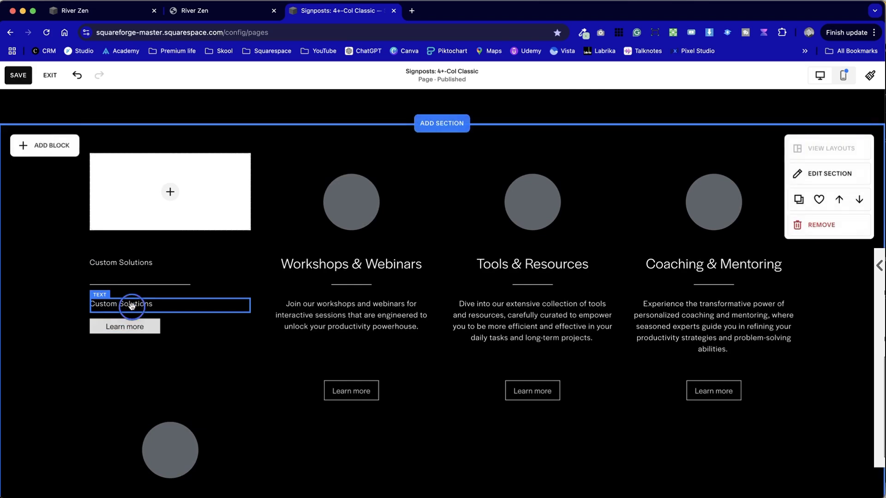
{"action": "double_click", "coordinate": [132, 305]}
{"action": "triple_click", "coordinate": [137, 306]}
{"action": "key", "text": "super+v"}
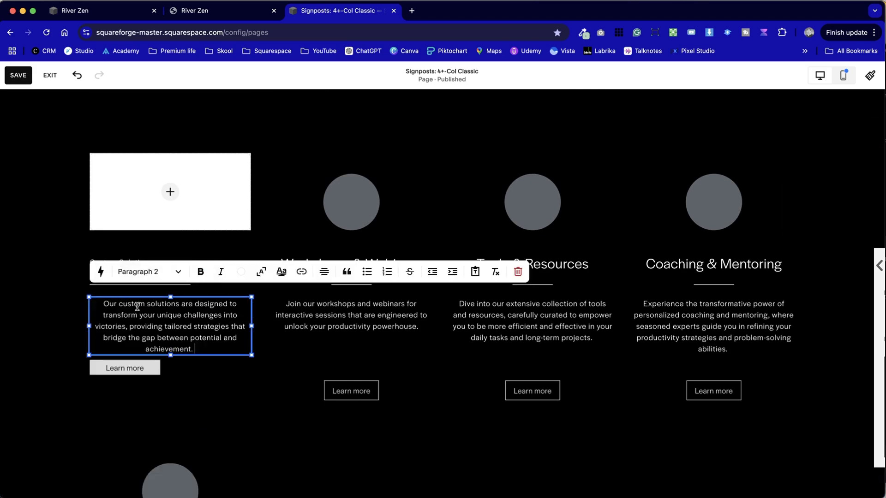
{"action": "left_click", "coordinate": [181, 383]}
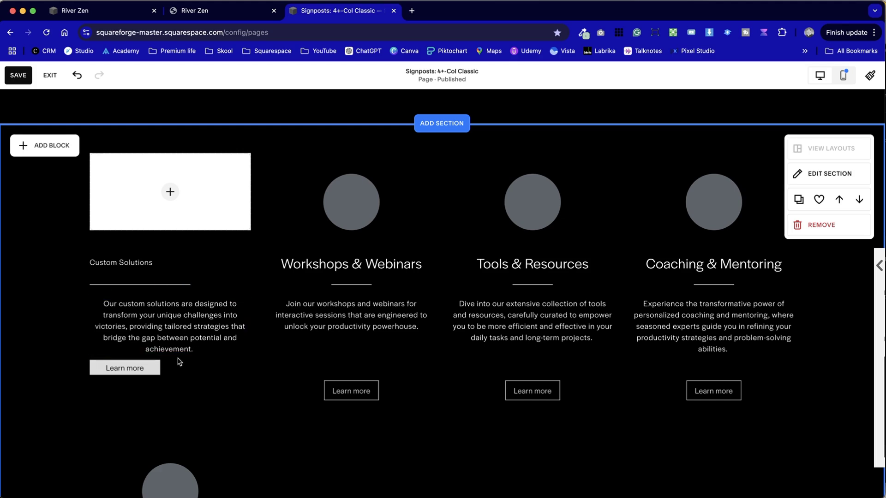
Try the left, right and justified alignments on the first column's description and return it to centred
{"action": "double_click", "coordinate": [145, 325]}
{"action": "left_click", "coordinate": [108, 306]}
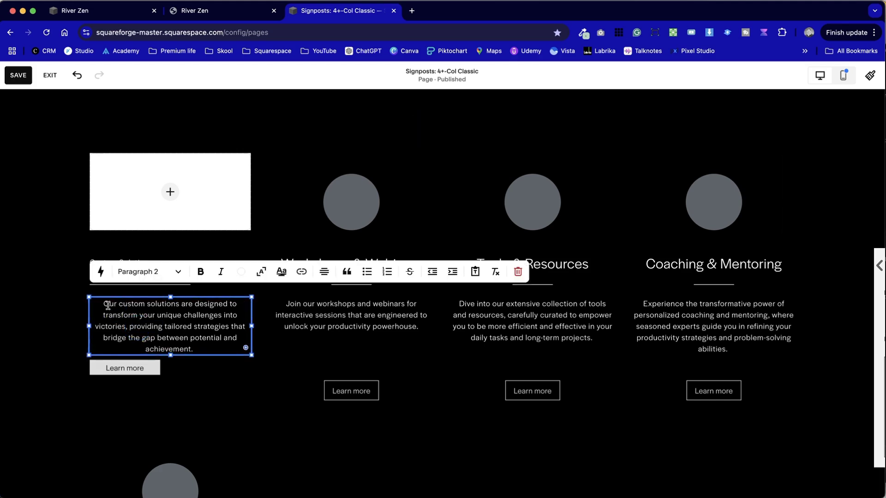
{"action": "left_click_drag", "start_coordinate": [105, 304], "coordinate": [245, 351]}
{"action": "left_click", "coordinate": [324, 271]}
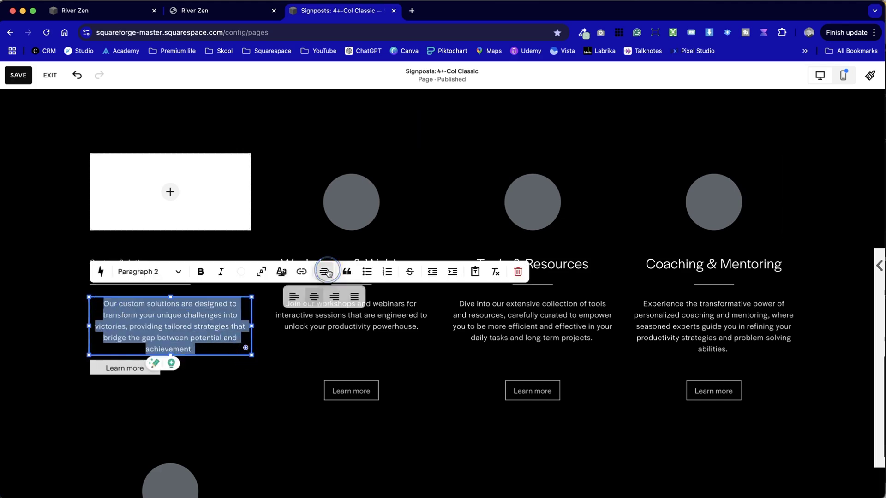
{"action": "left_click", "coordinate": [298, 294]}
{"action": "left_click", "coordinate": [316, 297]}
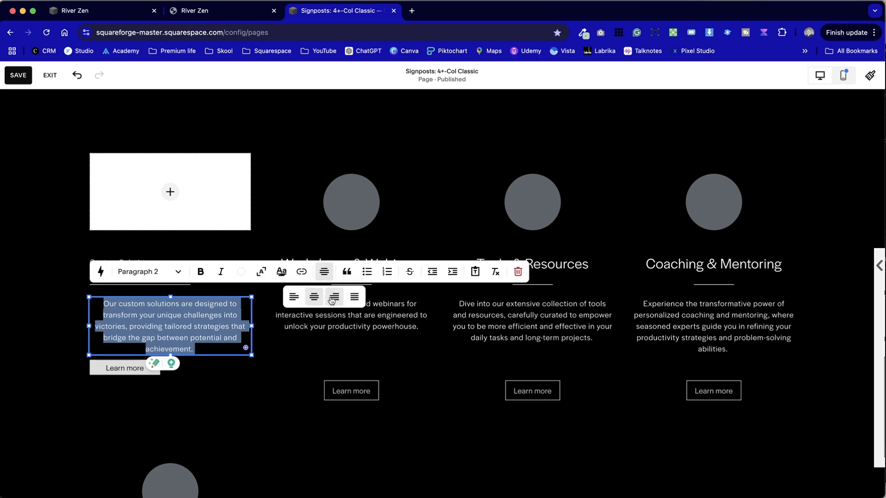
{"action": "left_click", "coordinate": [330, 299]}
{"action": "left_click", "coordinate": [355, 298]}
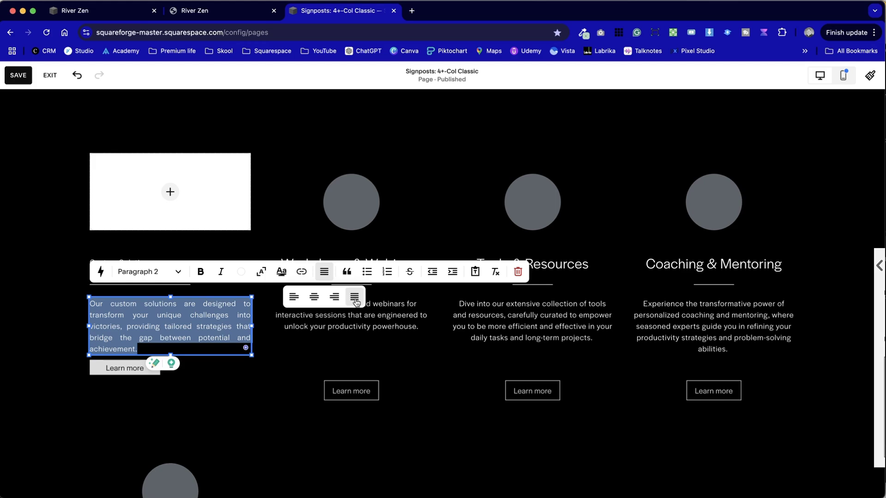
{"action": "left_click", "coordinate": [315, 297]}
{"action": "left_click", "coordinate": [360, 303]}
{"action": "left_click", "coordinate": [295, 298]}
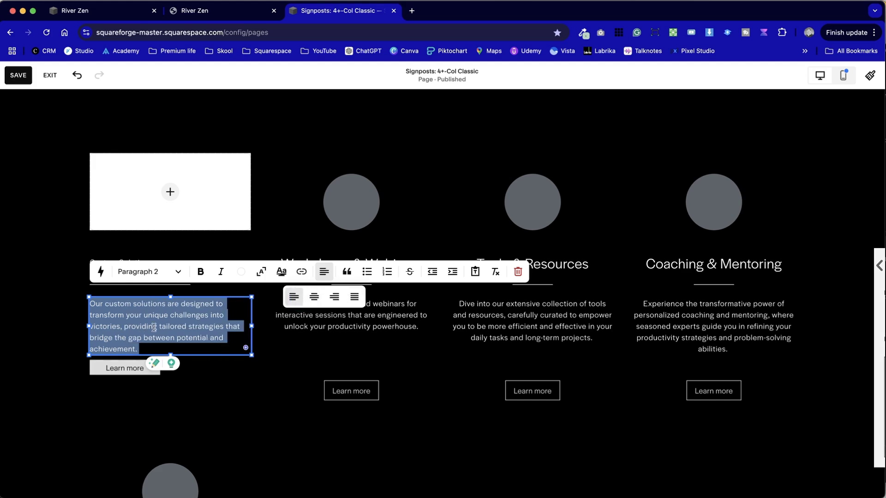
{"action": "left_click", "coordinate": [315, 301]}
{"action": "left_click", "coordinate": [226, 396]}
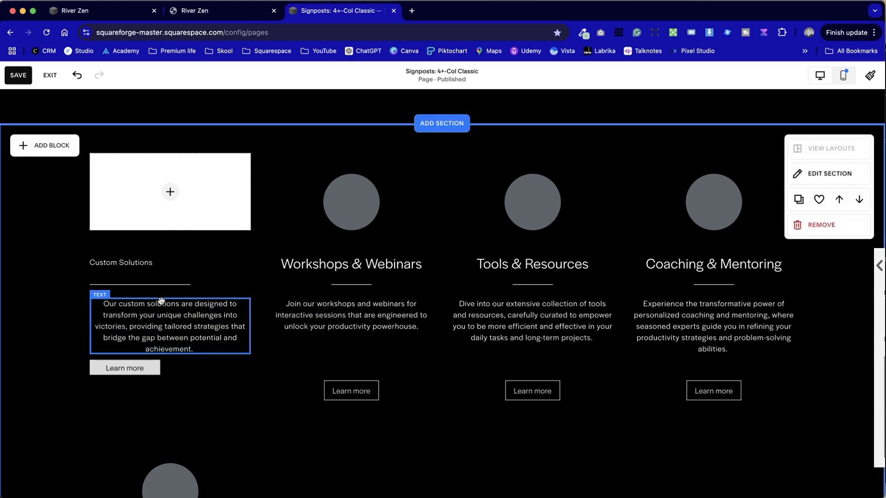
{"action": "double_click", "coordinate": [196, 345]}
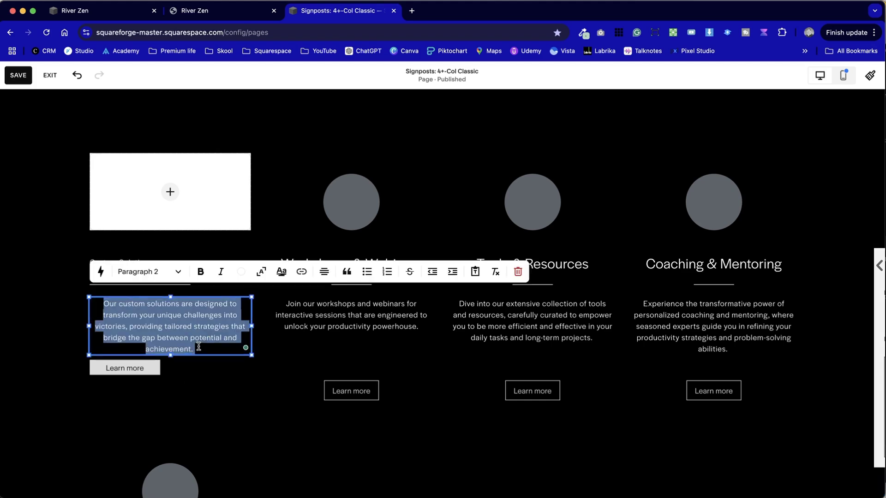
{"action": "left_click", "coordinate": [229, 430]}
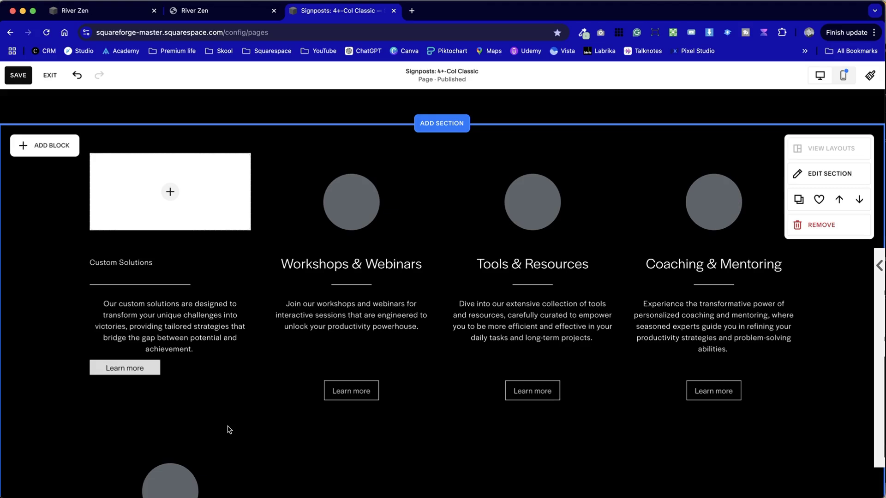
Centre the small Custom Solutions title above the line and format it as Heading 4
{"action": "left_click", "coordinate": [152, 263]}
{"action": "left_click", "coordinate": [152, 263]}
{"action": "left_click", "coordinate": [324, 230]}
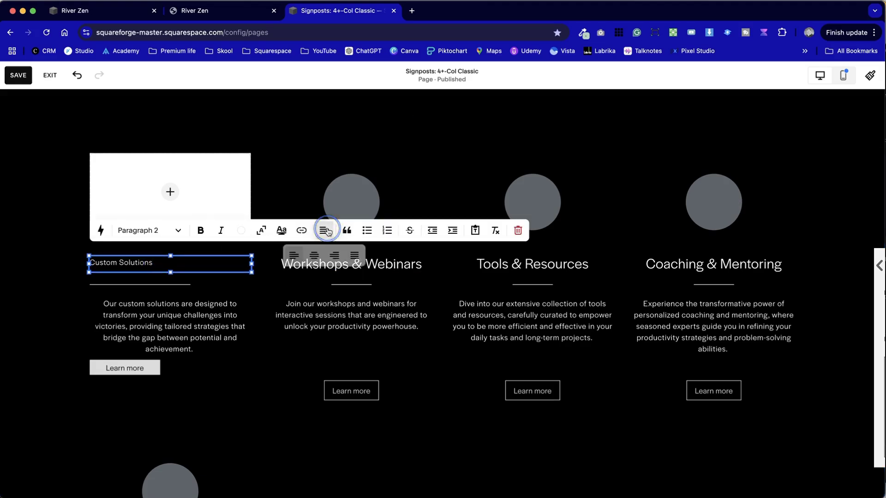
{"action": "left_click", "coordinate": [307, 261]}
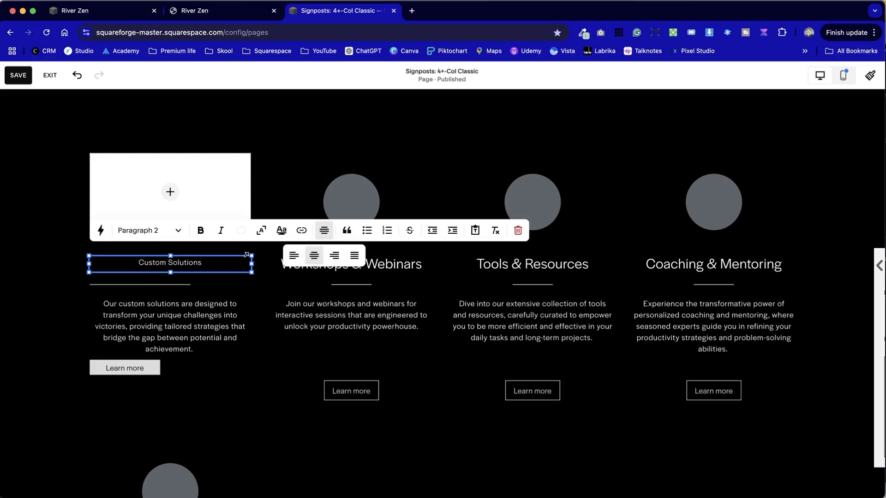
{"action": "left_click", "coordinate": [168, 231]}
{"action": "left_click", "coordinate": [160, 323]}
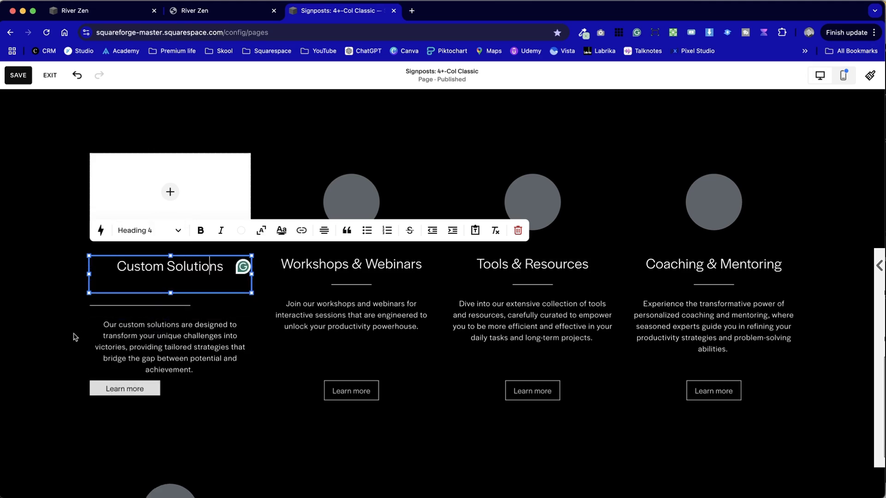
{"action": "left_click", "coordinate": [55, 337]}
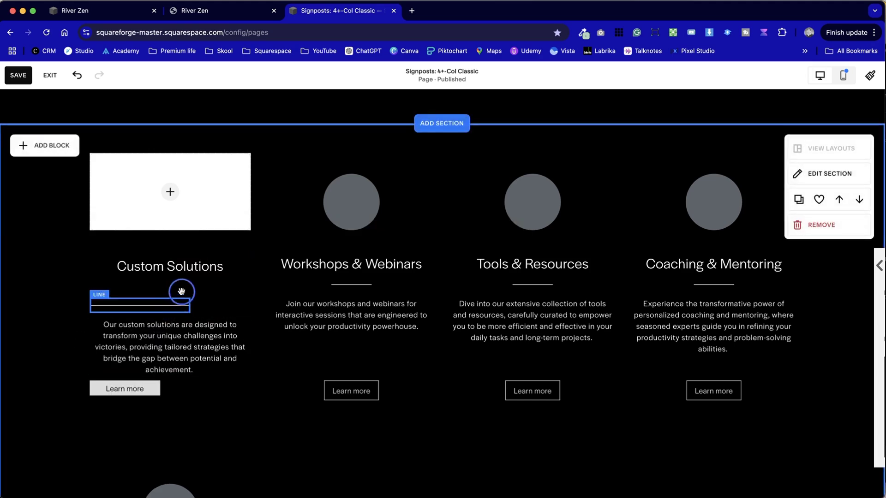
Move the first column's line up level with the neighbouring lines and the Custom Solutions heading block up directly beneath the image placeholder
{"action": "left_click", "coordinate": [178, 305]}
{"action": "left_click", "coordinate": [218, 288]}
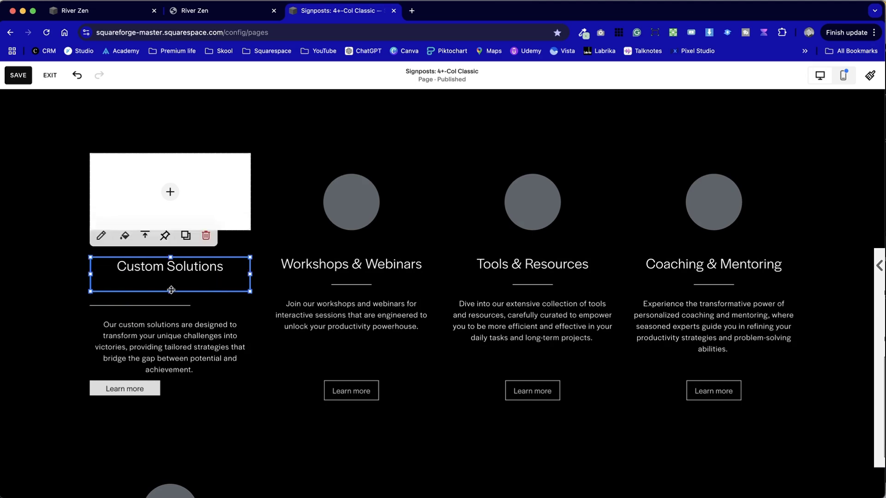
{"action": "left_click", "coordinate": [172, 272]}
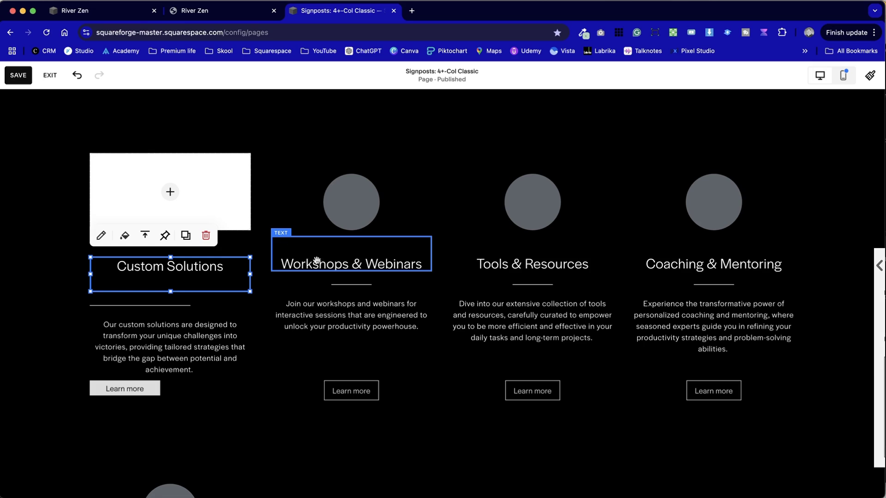
{"action": "left_click", "coordinate": [65, 298]}
{"action": "left_click_drag", "start_coordinate": [149, 296], "coordinate": [153, 287]}
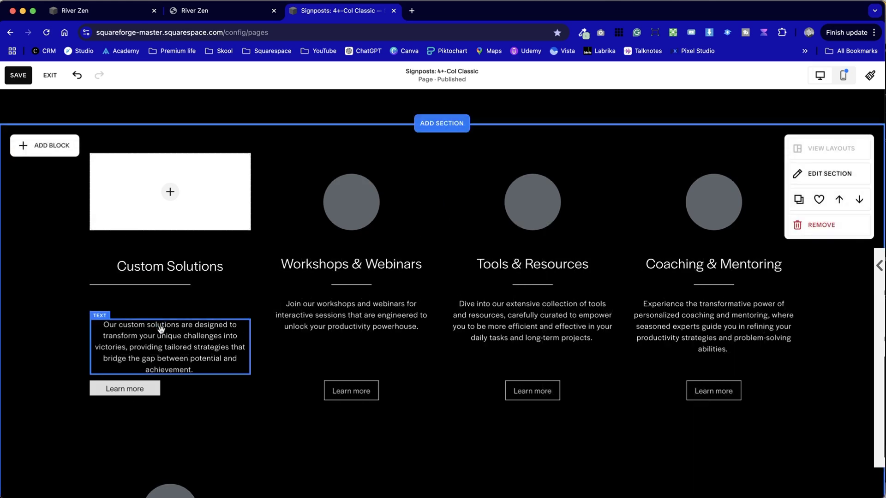
{"action": "left_click", "coordinate": [174, 271]}
{"action": "left_click_drag", "start_coordinate": [223, 265], "coordinate": [224, 250]}
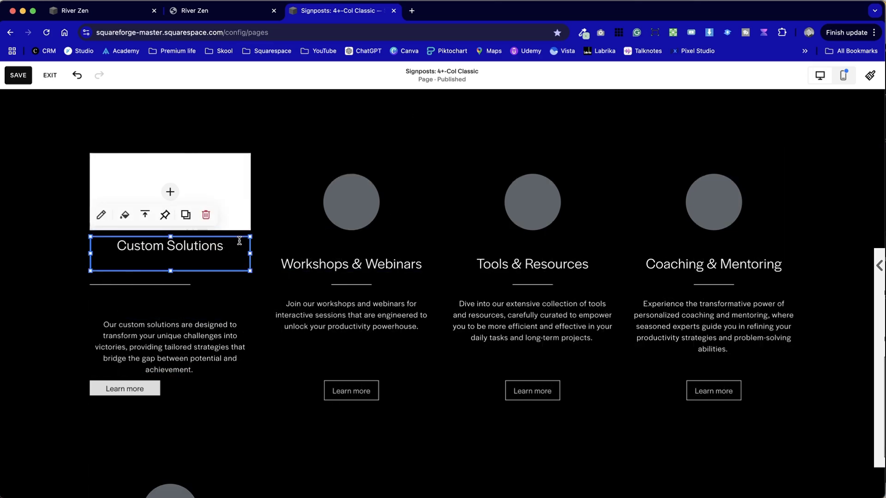
Shorten and centre the first column's line like its neighbours, and move the description up level with the other columns' descriptions
{"action": "left_click", "coordinate": [231, 310]}
{"action": "left_click_drag", "start_coordinate": [171, 285], "coordinate": [189, 282]}
{"action": "left_click_drag", "start_coordinate": [121, 285], "coordinate": [150, 284]}
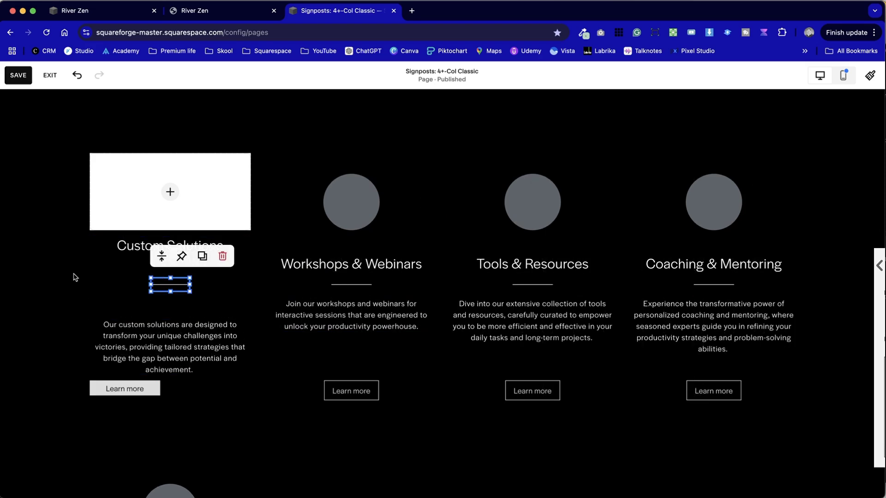
{"action": "left_click", "coordinate": [99, 295]}
{"action": "left_click_drag", "start_coordinate": [209, 355], "coordinate": [208, 334]}
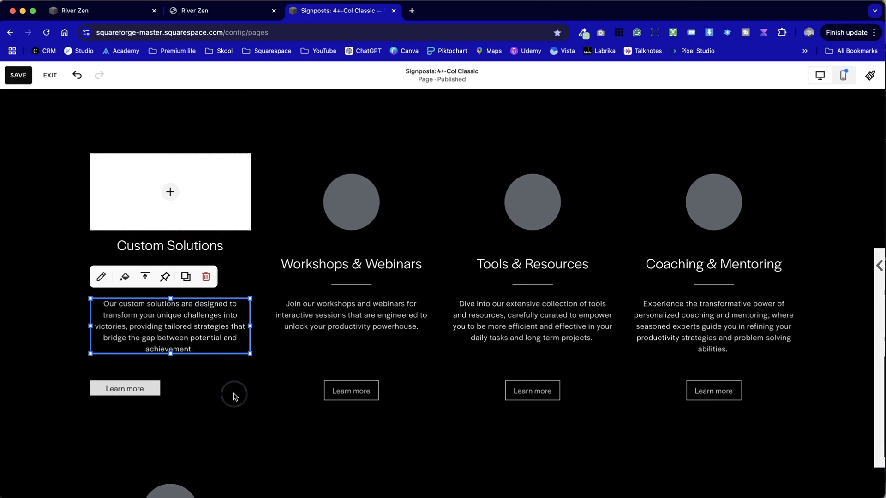
{"action": "left_click", "coordinate": [235, 396]}
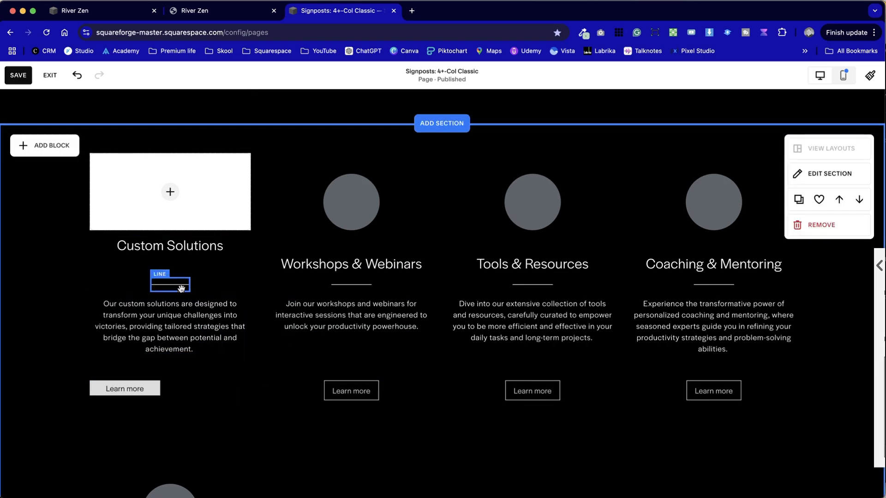
Align the Custom Solutions heading to the bottom of its text block
{"action": "left_click", "coordinate": [203, 255]}
{"action": "left_click", "coordinate": [186, 246]}
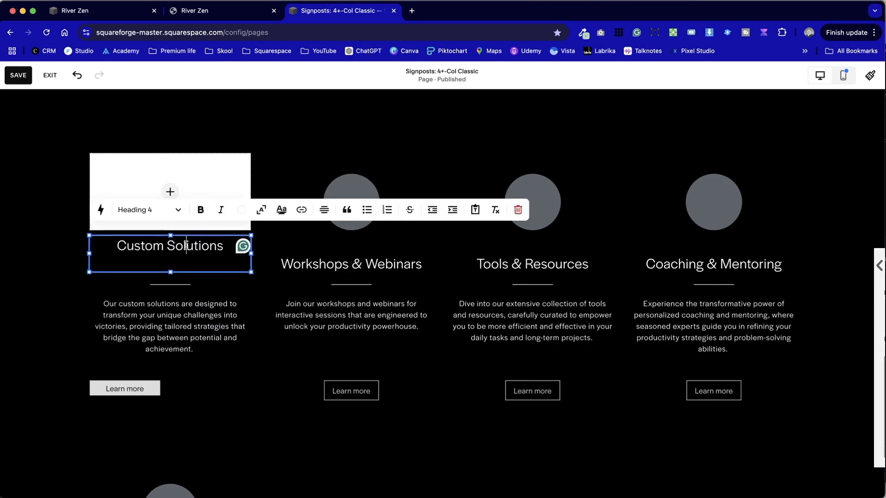
{"action": "key", "text": "Escape"}
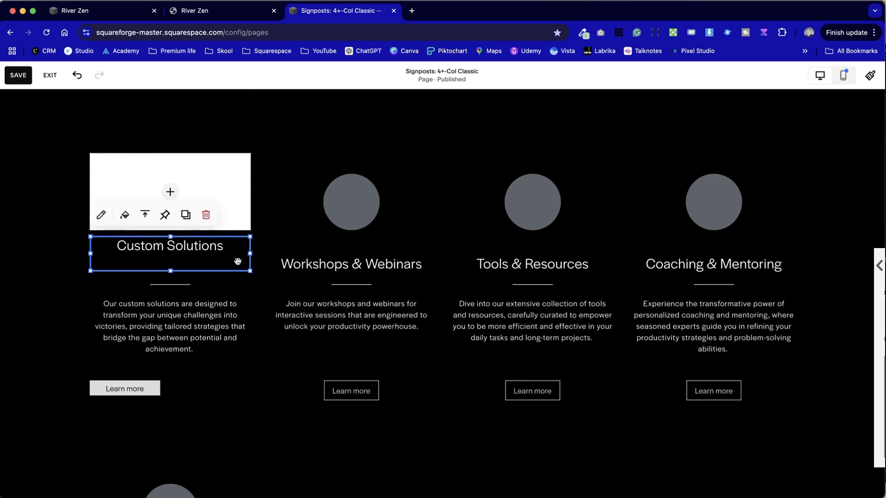
{"action": "left_click", "coordinate": [182, 249]}
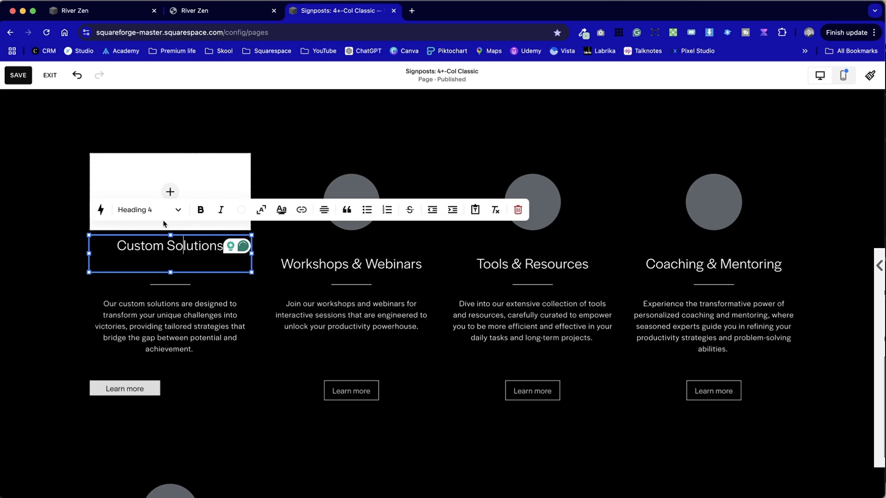
{"action": "left_click", "coordinate": [255, 275]}
{"action": "left_click", "coordinate": [224, 263]}
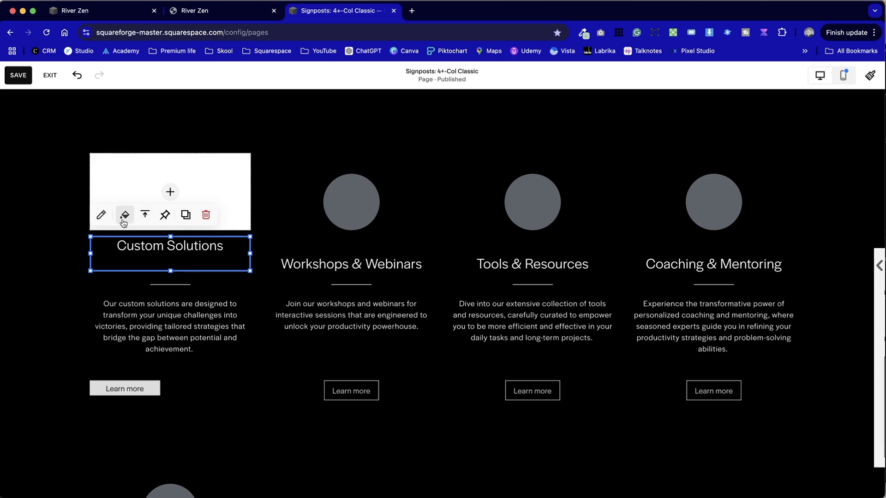
{"action": "left_click", "coordinate": [144, 217]}
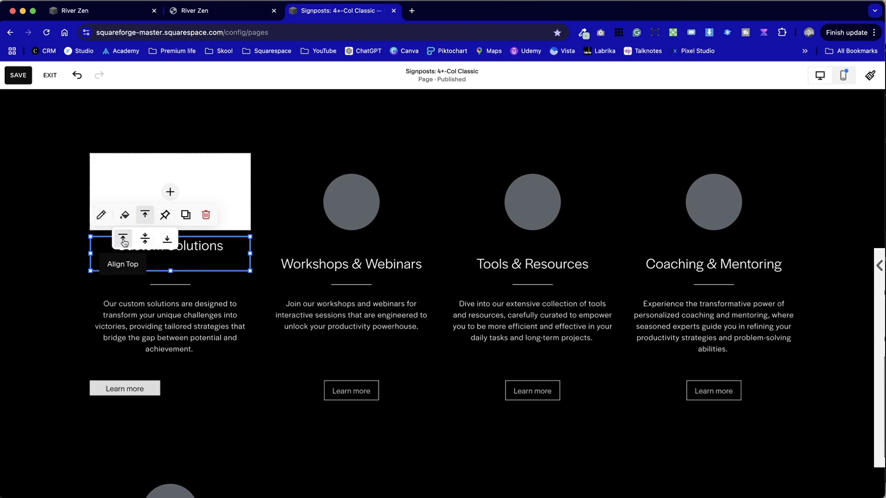
{"action": "left_click", "coordinate": [167, 239]}
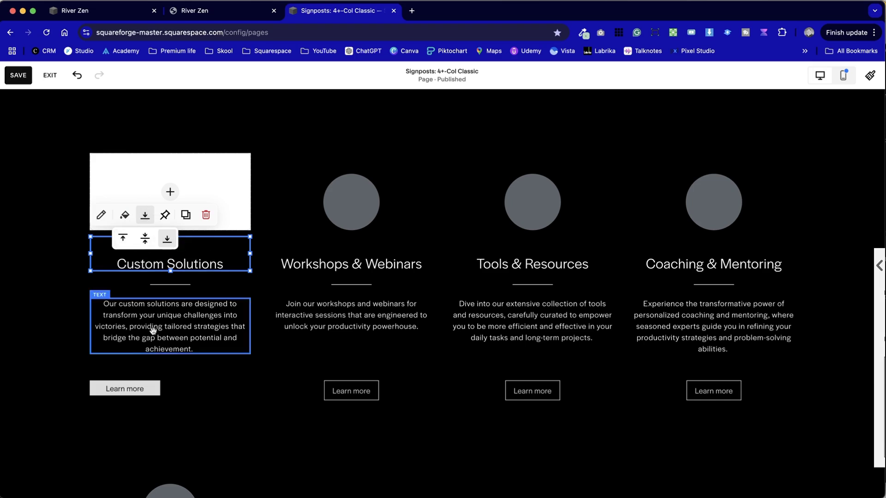
{"action": "left_click", "coordinate": [205, 385]}
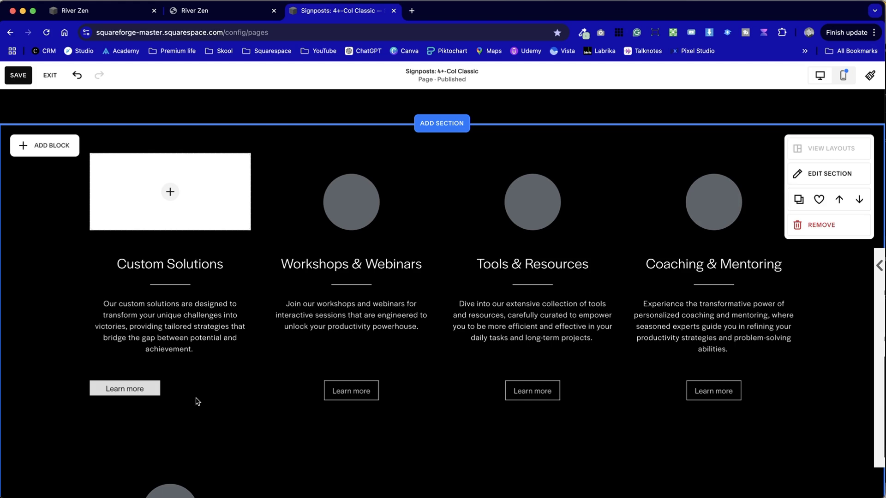
{"action": "left_click", "coordinate": [190, 244]}
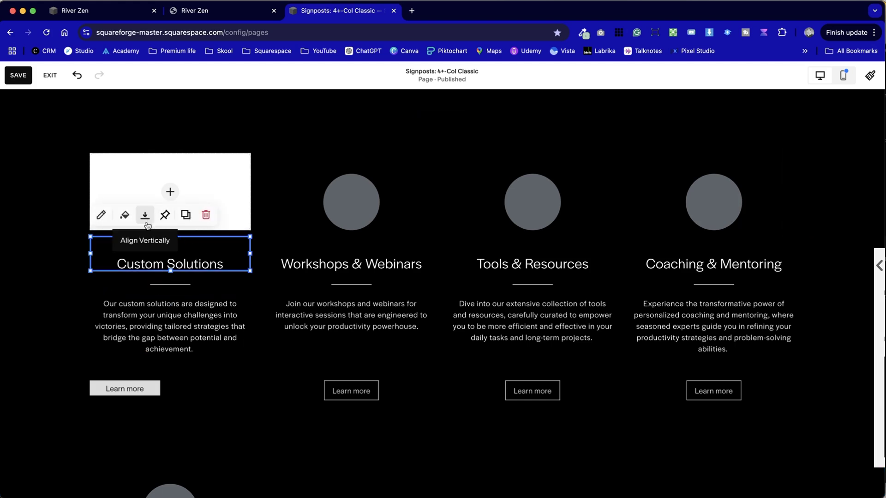
{"action": "left_click", "coordinate": [172, 260]}
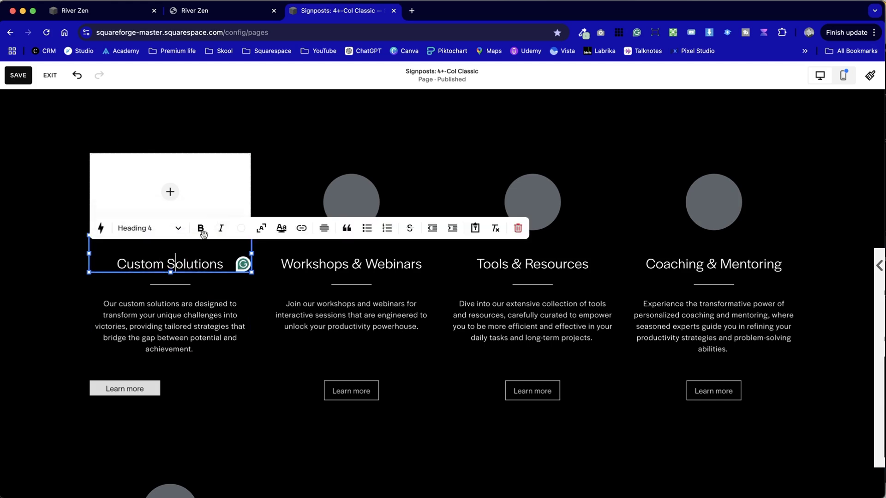
{"action": "left_click", "coordinate": [211, 406]}
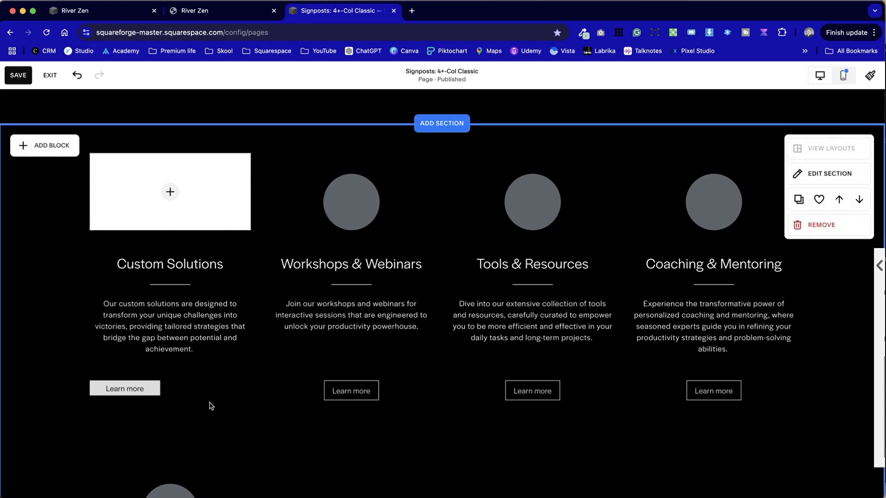
Move the first column's Learn more button towards the column's centre and apply the Secondary button style
{"action": "left_click_drag", "start_coordinate": [154, 390], "coordinate": [187, 398]}
{"action": "left_click", "coordinate": [183, 389]}
{"action": "left_click", "coordinate": [184, 360]}
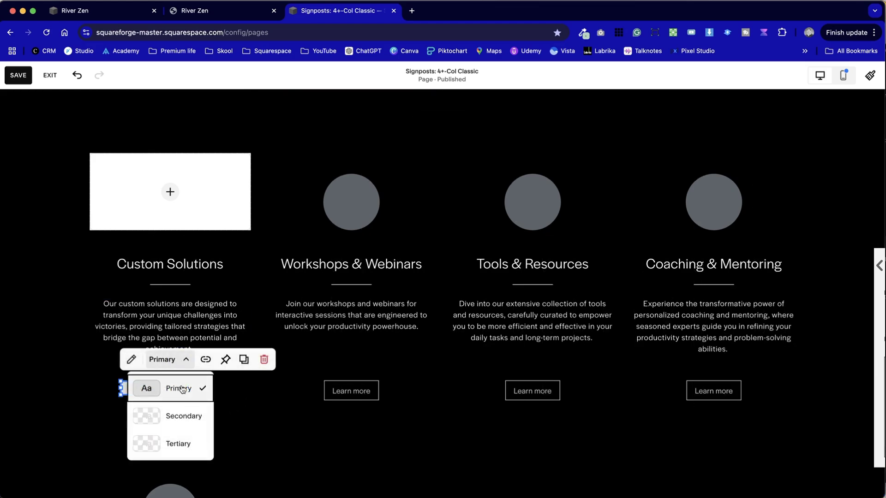
{"action": "left_click", "coordinate": [187, 417]}
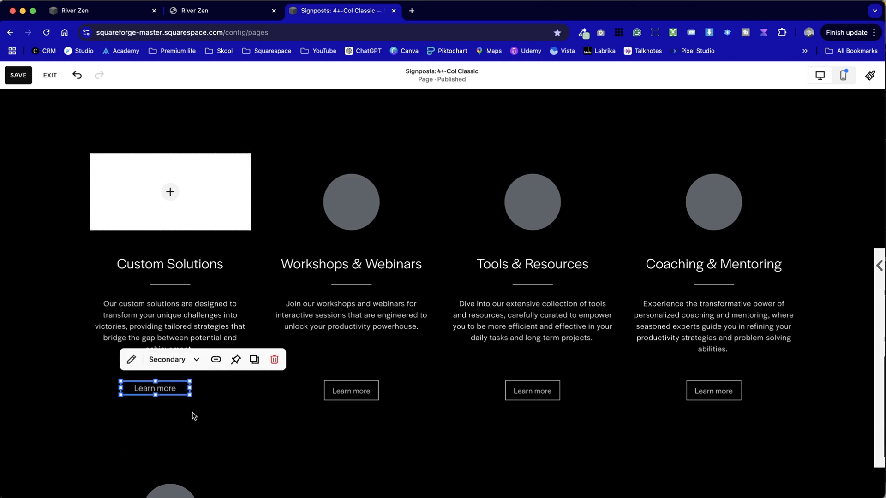
Set the first column's Learn more button sizing to Fit
{"action": "left_click", "coordinate": [131, 360]}
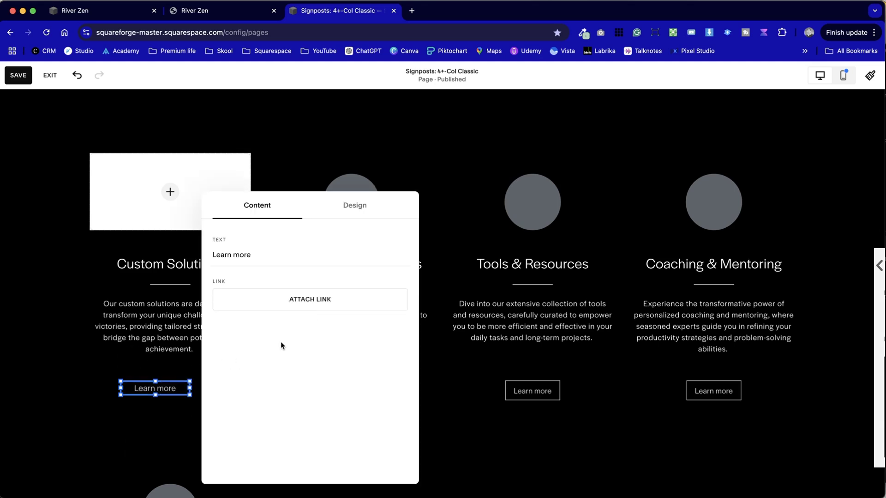
{"action": "left_click", "coordinate": [380, 213]}
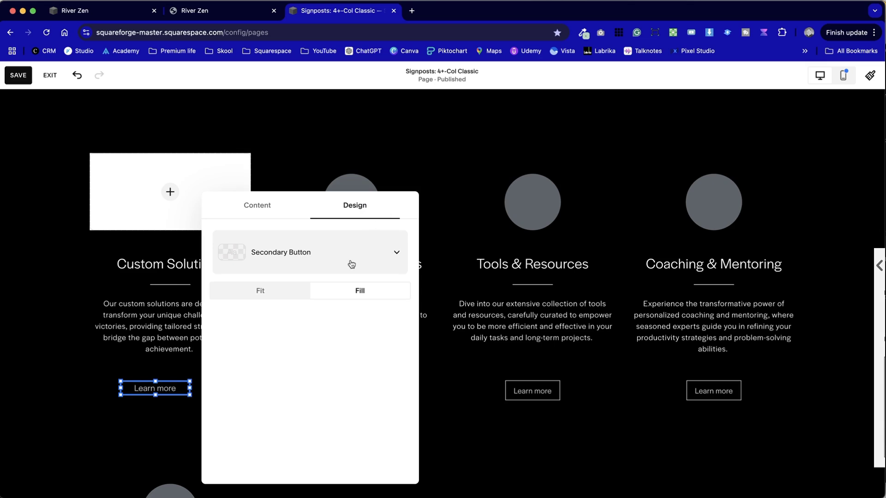
{"action": "left_click", "coordinate": [285, 292]}
{"action": "left_click", "coordinate": [67, 366]}
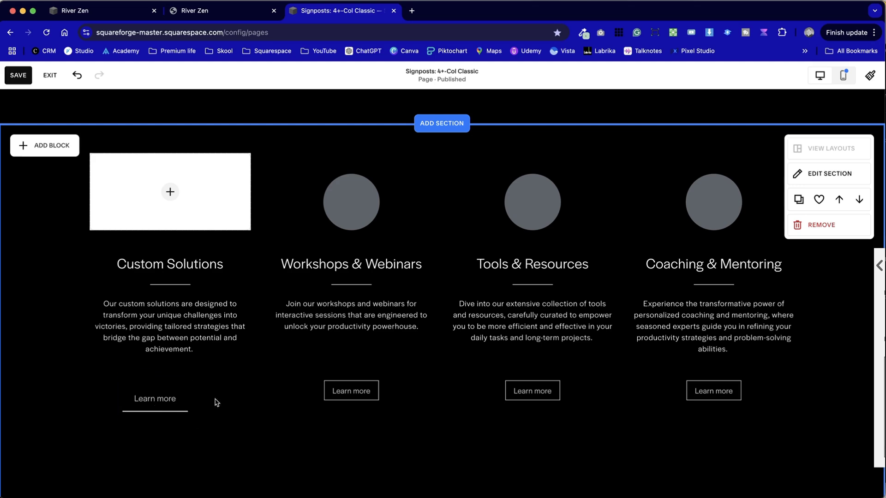
Apply the Tertiary style to the first column's Learn more button
{"action": "left_click", "coordinate": [171, 399]}
{"action": "left_click", "coordinate": [173, 365]}
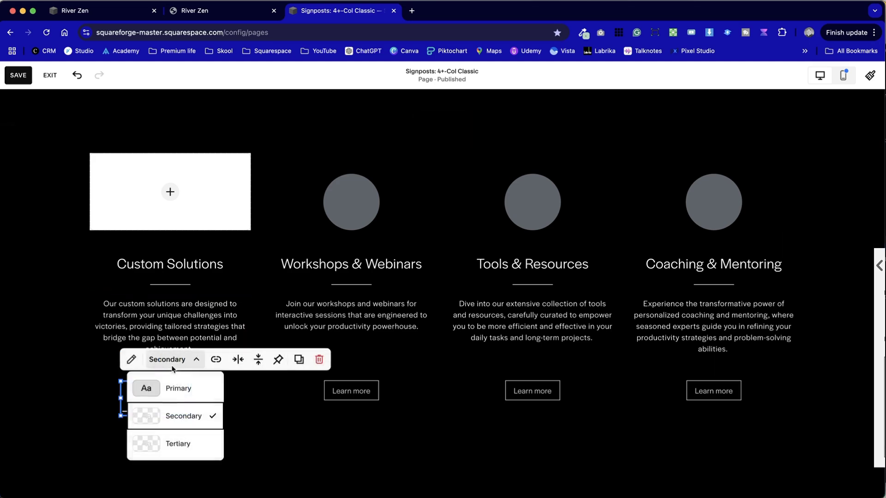
{"action": "left_click", "coordinate": [172, 442]}
{"action": "left_click", "coordinate": [98, 448]}
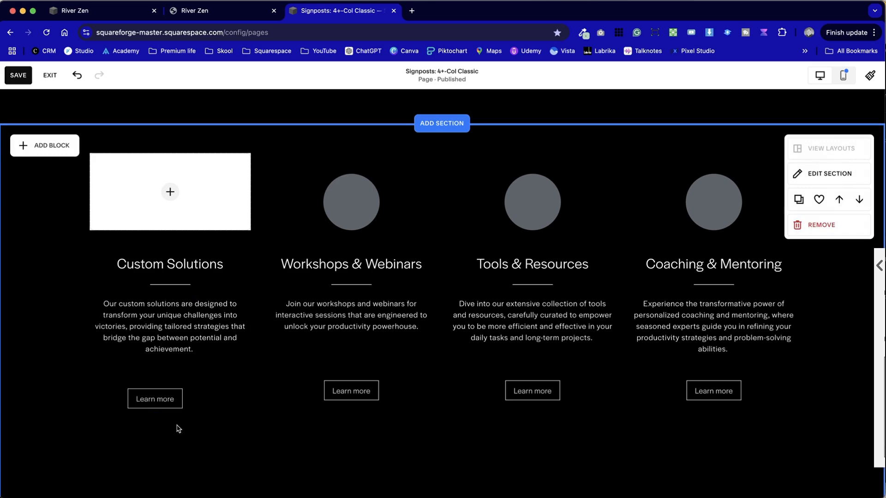
Centre the first Learn more button by widening its block to the full column width, with the block level with the neighbouring button blocks
{"action": "left_click", "coordinate": [167, 399]}
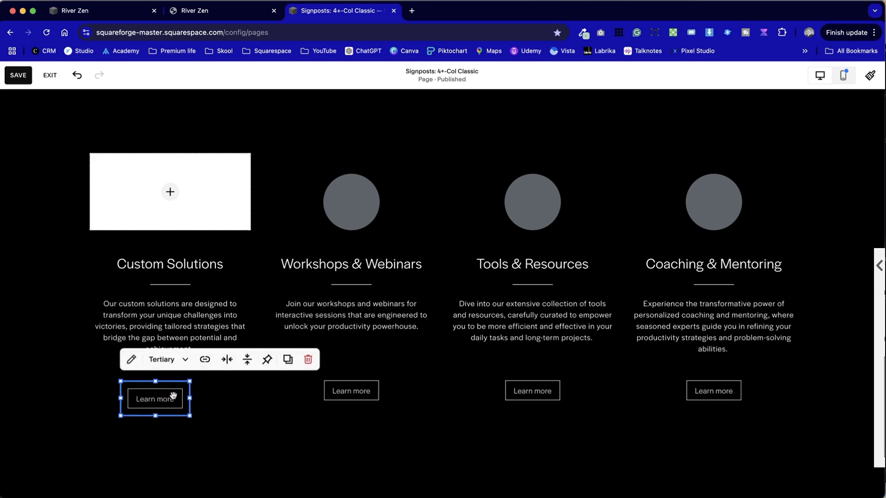
{"action": "left_click", "coordinate": [84, 409]}
{"action": "left_click_drag", "start_coordinate": [182, 390], "coordinate": [220, 381]}
{"action": "left_click", "coordinate": [217, 455]}
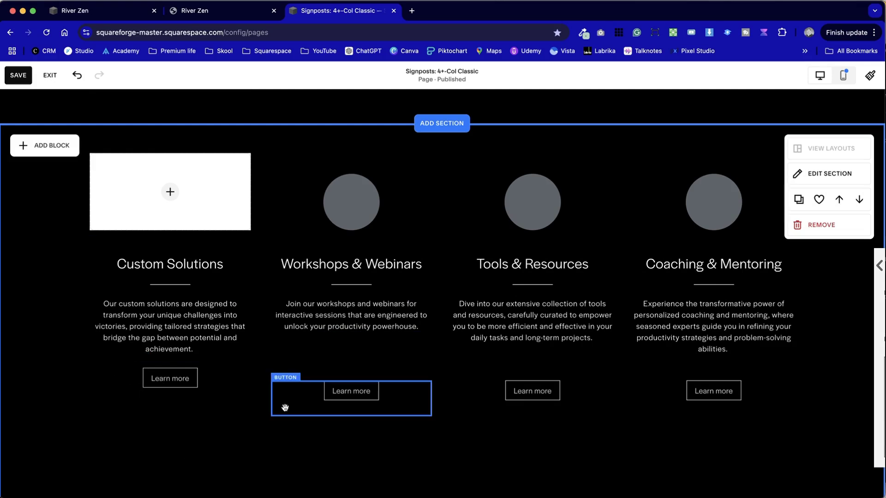
{"action": "left_click_drag", "start_coordinate": [184, 378], "coordinate": [253, 395]}
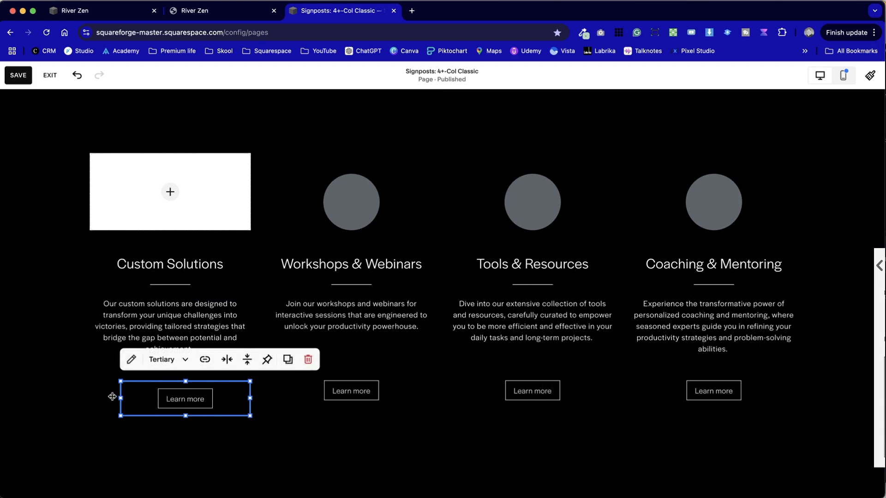
{"action": "left_click_drag", "start_coordinate": [121, 397], "coordinate": [91, 398]}
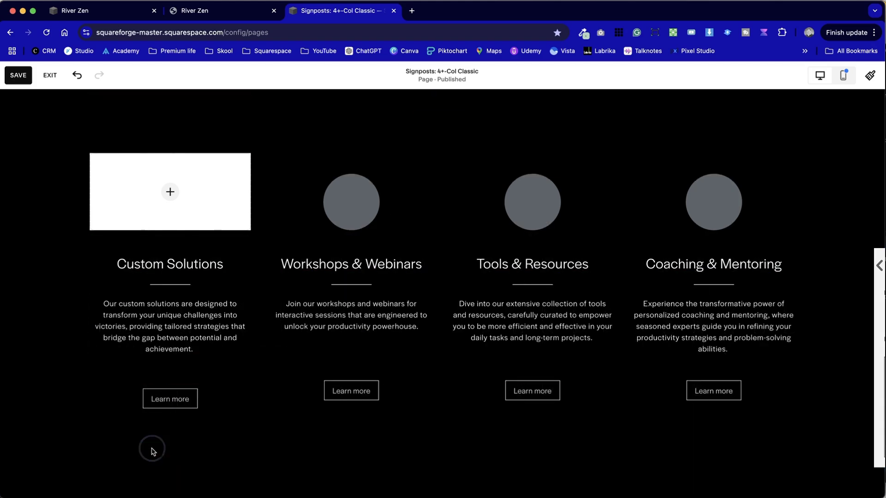
{"action": "left_click", "coordinate": [153, 451]}
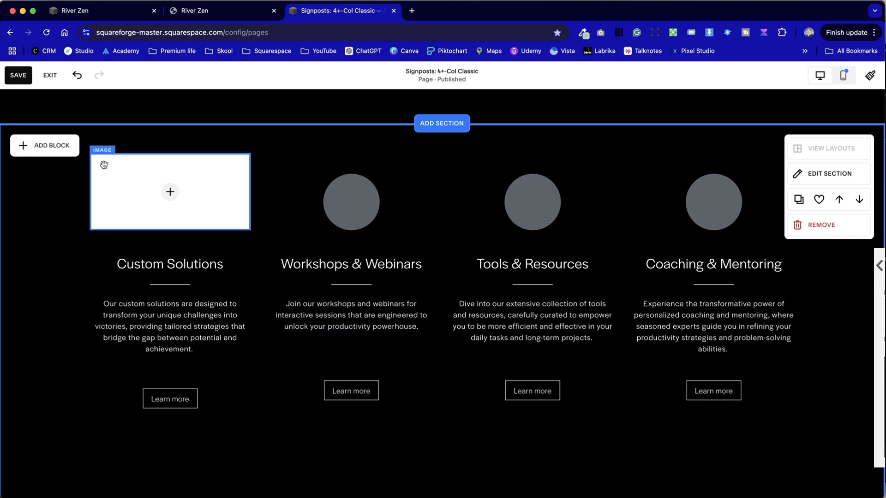
Add a rectangular shape covering the first column from image placeholder to Learn more button, and send it behind the other blocks
{"action": "left_click", "coordinate": [49, 146]}
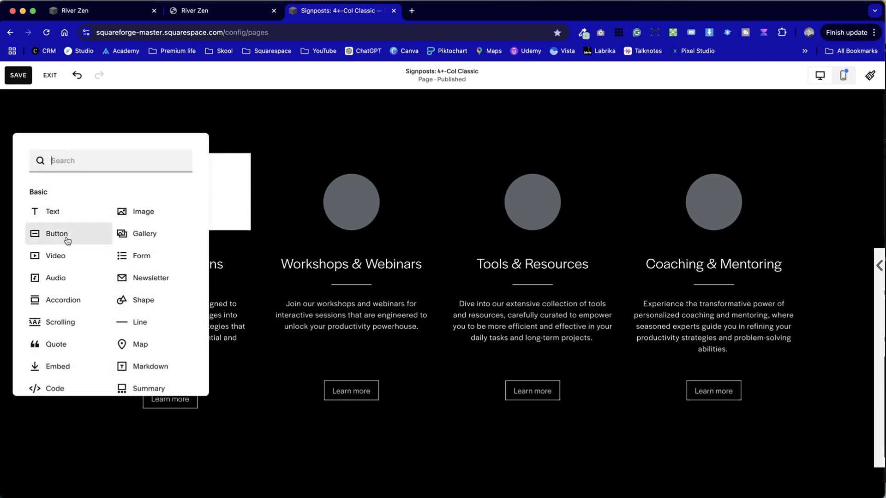
{"action": "left_click", "coordinate": [153, 300]}
{"action": "left_click_drag", "start_coordinate": [193, 231], "coordinate": [190, 211]}
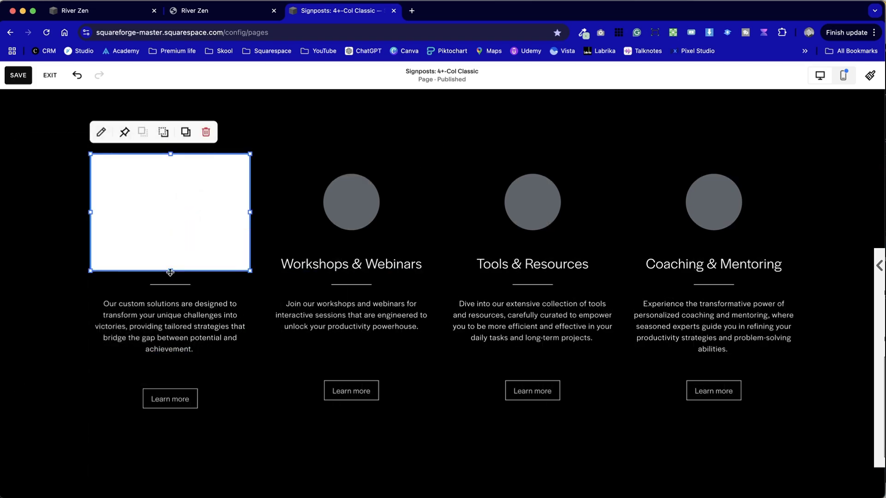
{"action": "left_click_drag", "start_coordinate": [170, 270], "coordinate": [176, 416]}
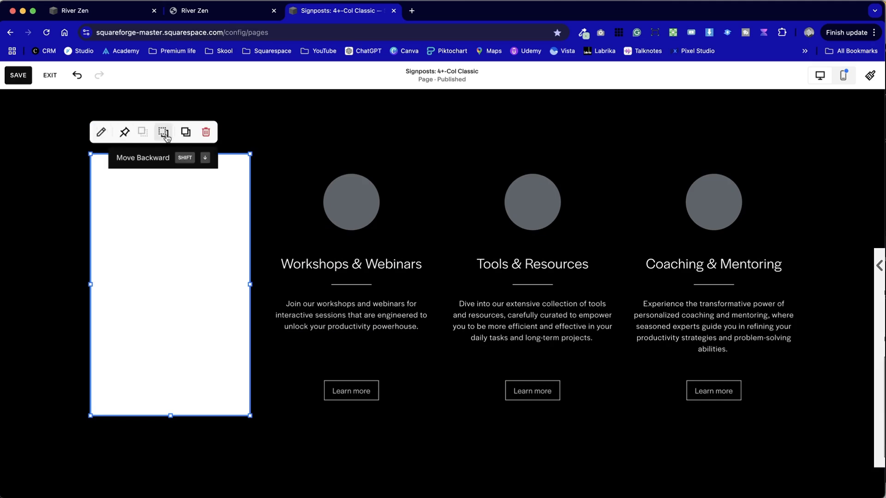
{"action": "left_click", "coordinate": [164, 133]}
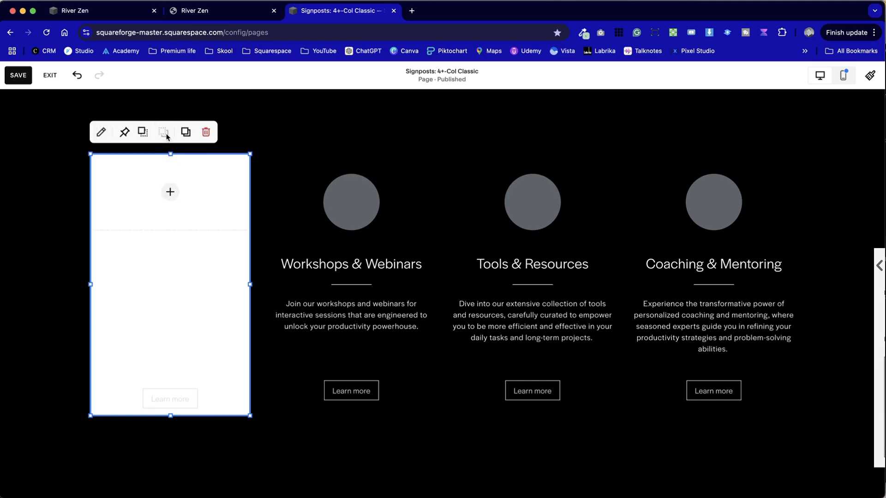
Make the first column's shape fill fully transparent, using the white palette color
{"action": "left_click", "coordinate": [101, 132]}
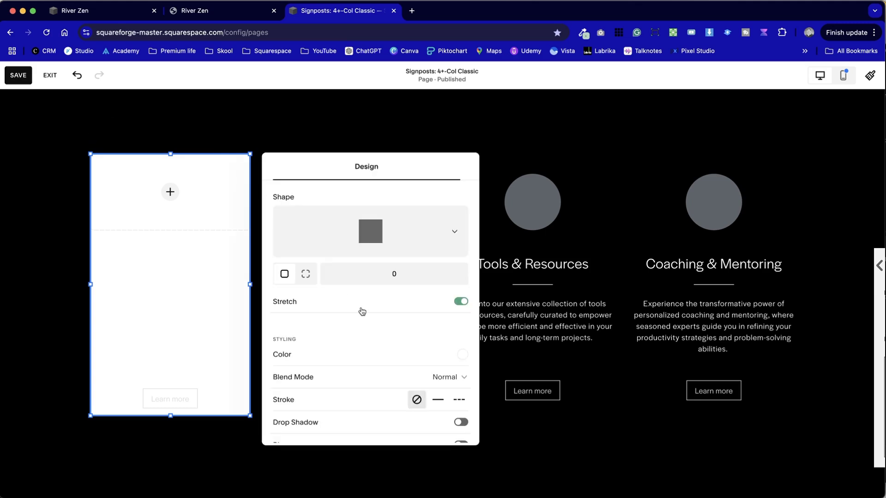
{"action": "left_click", "coordinate": [462, 355]}
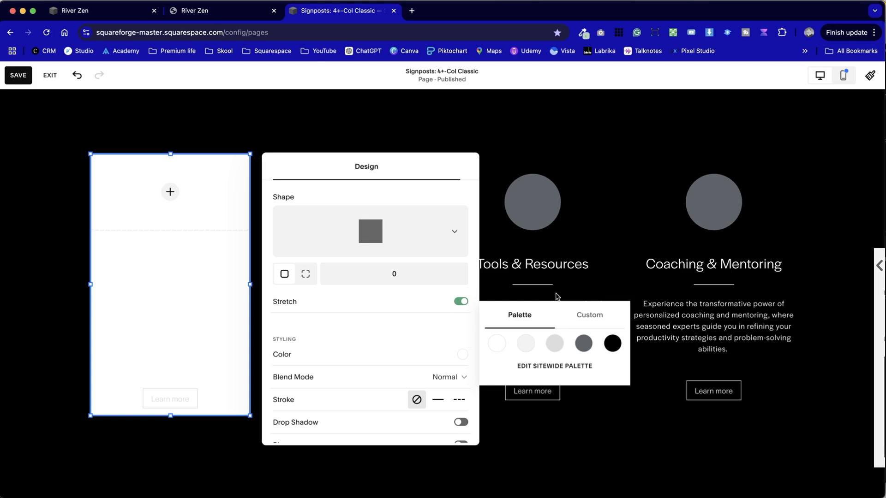
{"action": "left_click", "coordinate": [595, 315]}
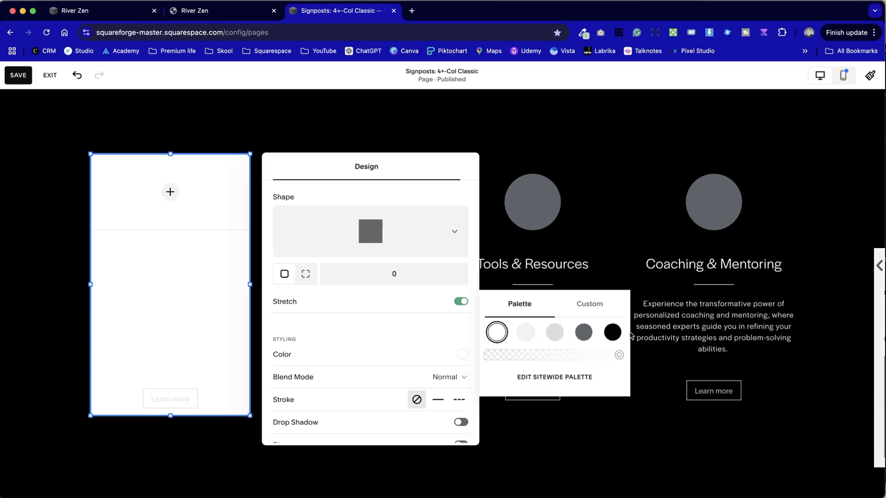
{"action": "left_click_drag", "start_coordinate": [619, 355], "coordinate": [489, 354]}
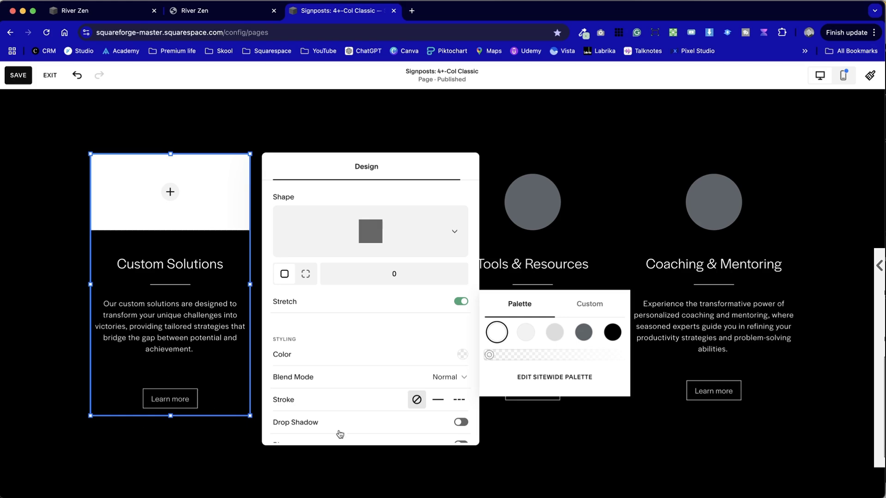
Give the first column's shape a solid white stroke
{"action": "left_click", "coordinate": [441, 400]}
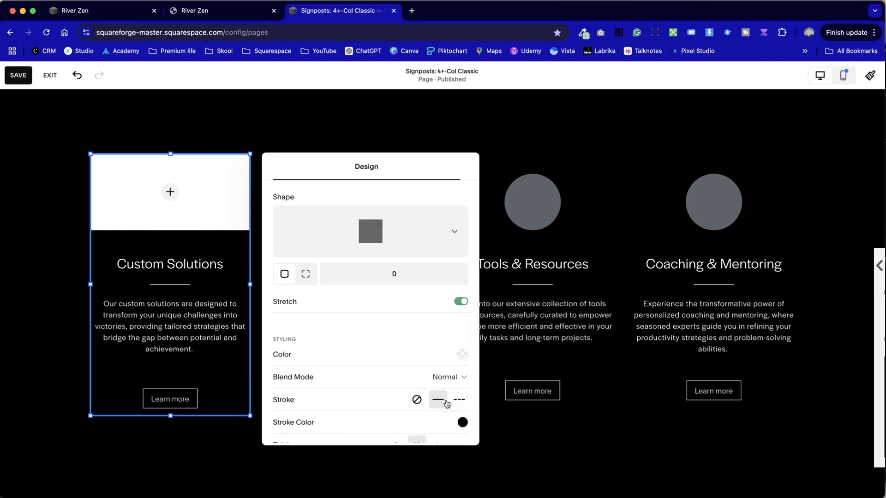
{"action": "scroll", "coordinate": [411, 400], "scroll_direction": "down", "scroll_amount": 3}
{"action": "left_click", "coordinate": [463, 361]}
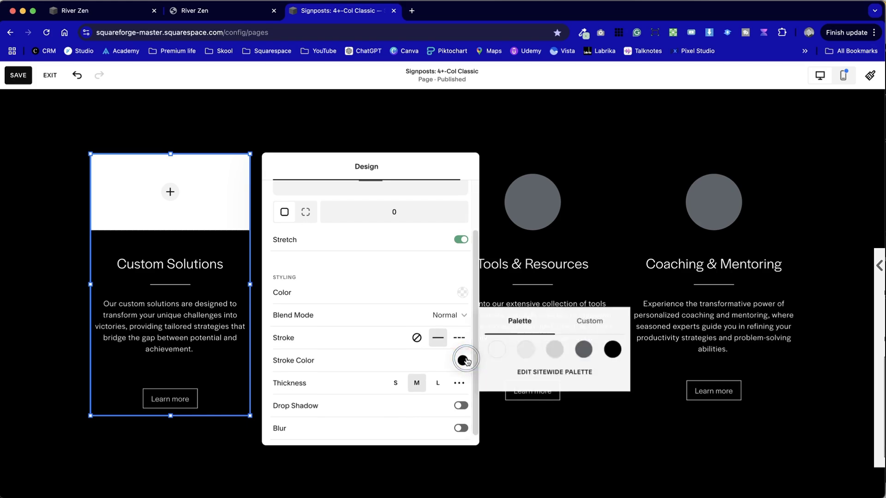
{"action": "left_click", "coordinate": [500, 347]}
{"action": "left_click", "coordinate": [437, 361]}
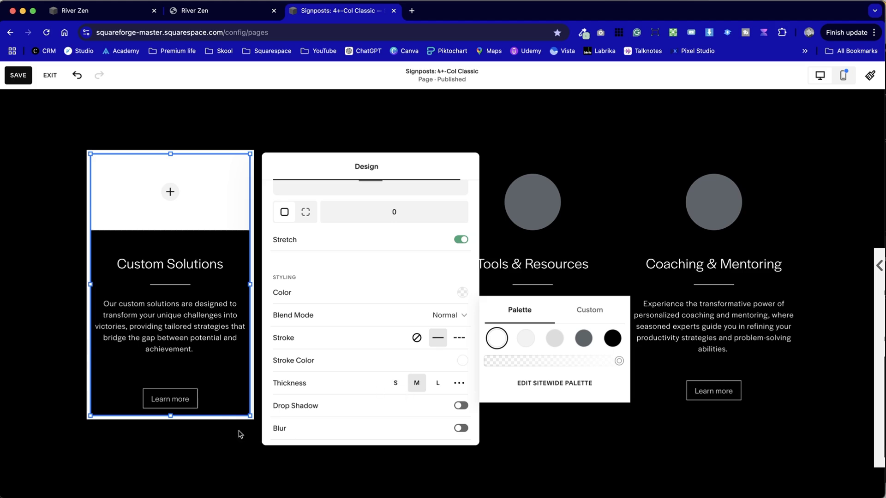
{"action": "left_click", "coordinate": [280, 135]}
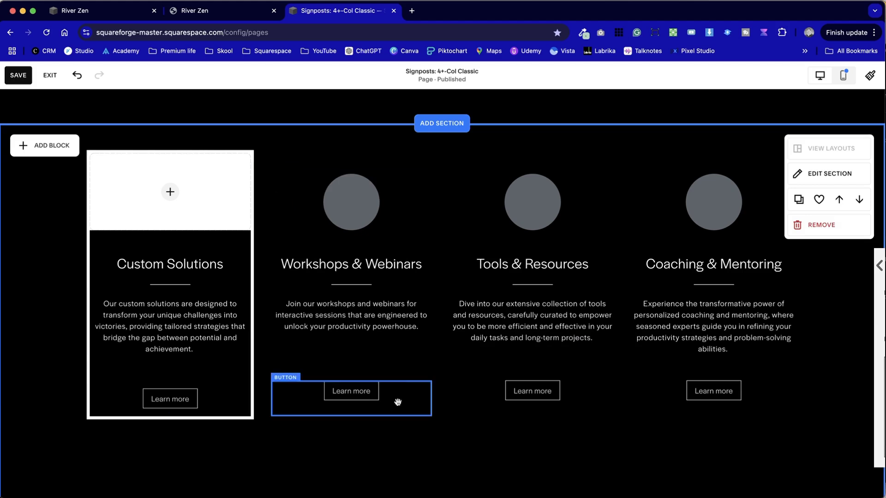
{"action": "left_click", "coordinate": [246, 415]}
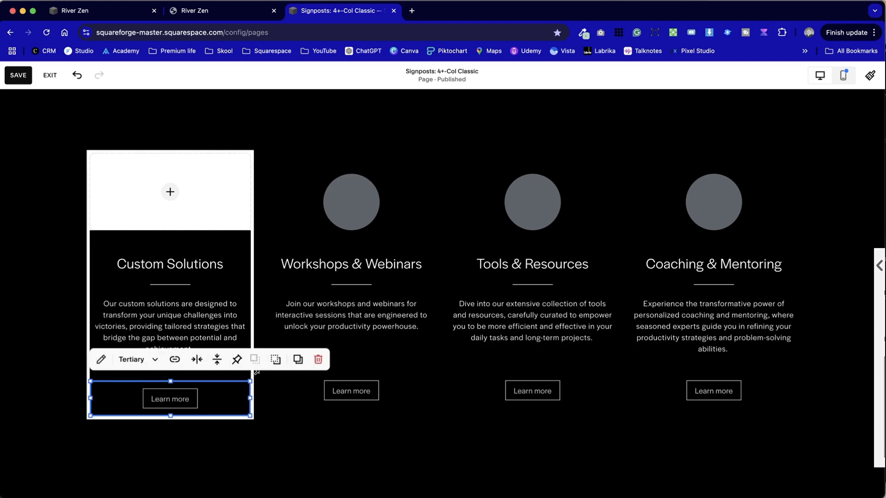
{"action": "left_click", "coordinate": [254, 373]}
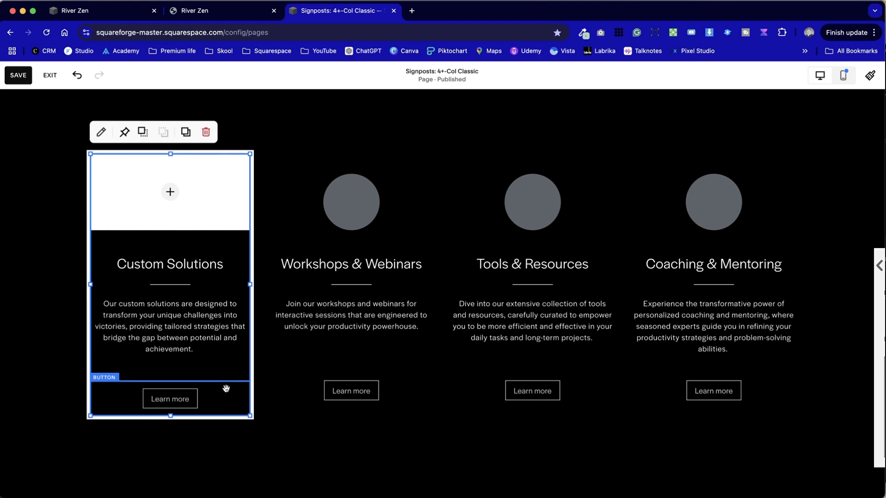
{"action": "left_click", "coordinate": [276, 381]}
{"action": "left_click", "coordinate": [242, 366]}
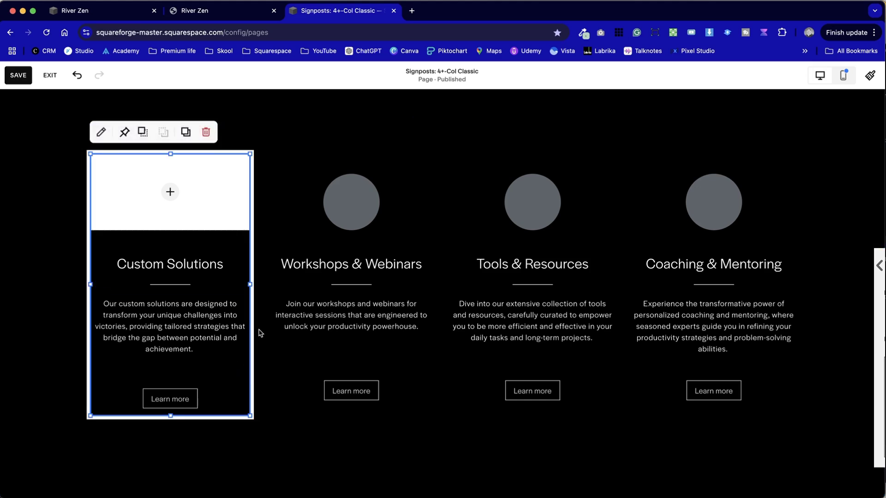
{"action": "left_click", "coordinate": [283, 346]}
{"action": "left_click", "coordinate": [219, 330]}
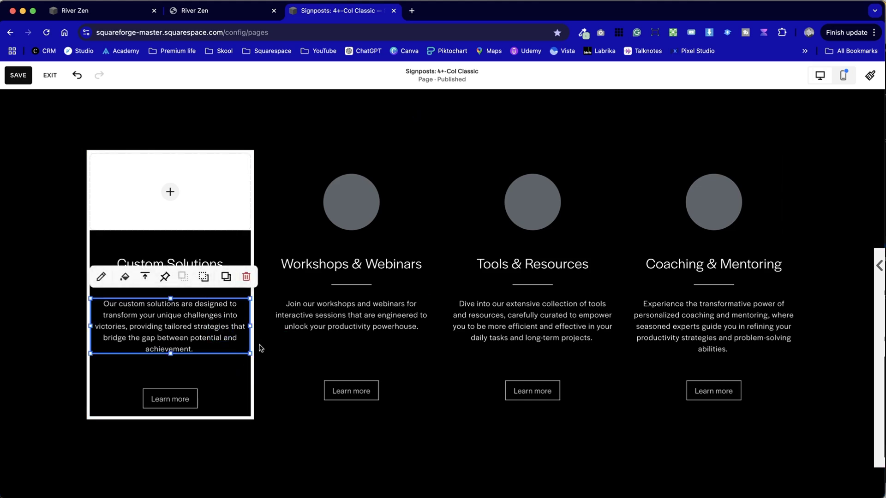
{"action": "left_click", "coordinate": [288, 366]}
{"action": "left_click", "coordinate": [188, 286]}
{"action": "left_click", "coordinate": [291, 384]}
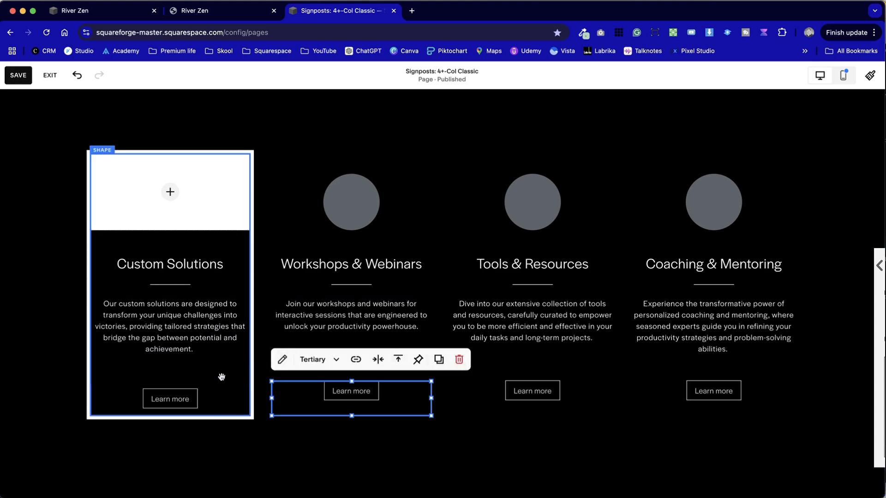
Change the first column's shape outline to a dashed stroke
{"action": "left_click", "coordinate": [240, 283]}
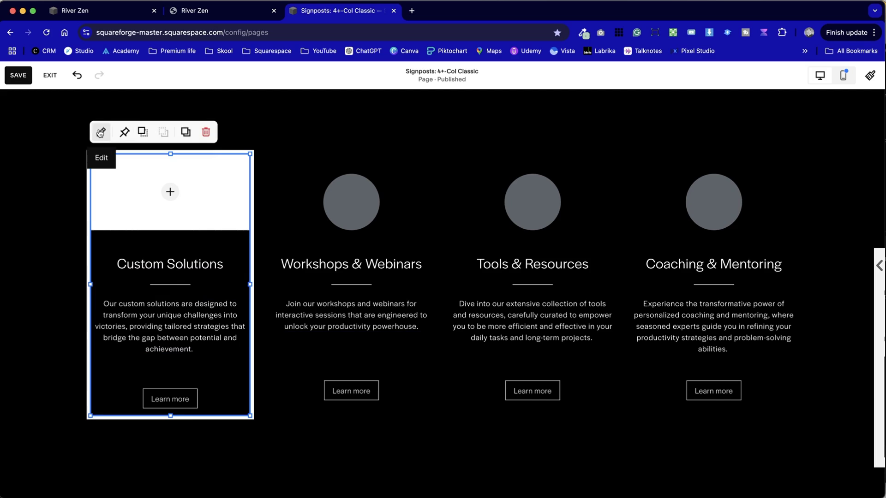
{"action": "left_click", "coordinate": [101, 132]}
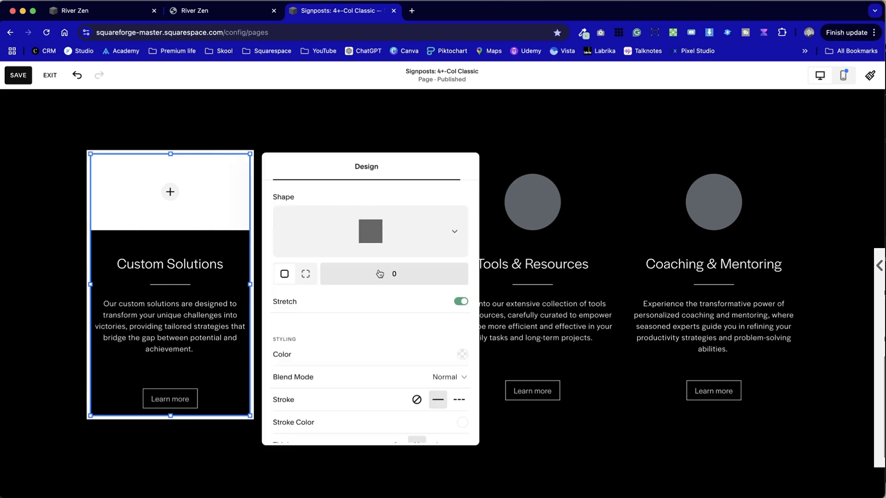
{"action": "scroll", "coordinate": [410, 355], "scroll_direction": "down", "scroll_amount": 3}
{"action": "left_click", "coordinate": [460, 330]}
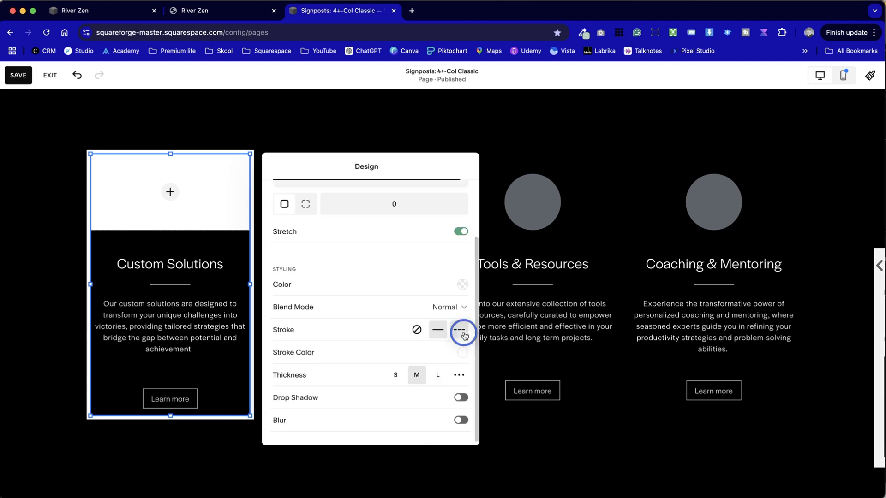
Switch the first column shape's outline to a solid stroke with a custom thickness of 0px
{"action": "left_click", "coordinate": [438, 331]}
{"action": "left_click", "coordinate": [459, 375]}
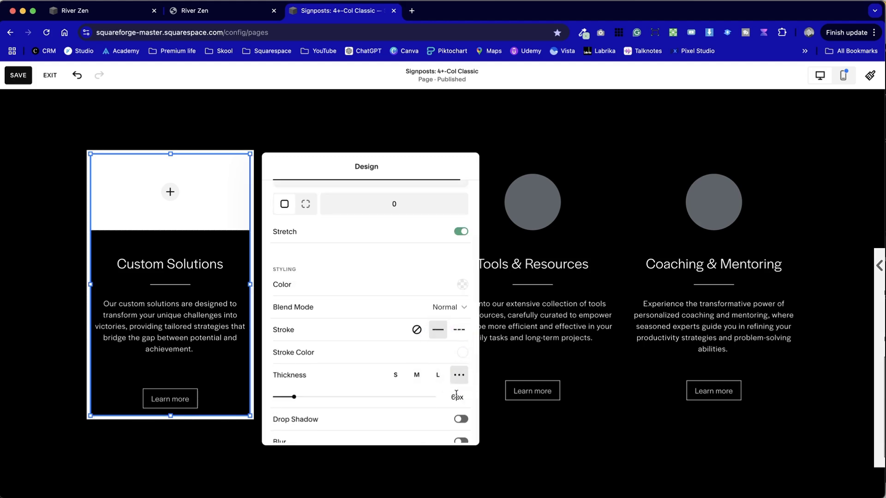
{"action": "left_click_drag", "start_coordinate": [295, 398], "coordinate": [255, 400]}
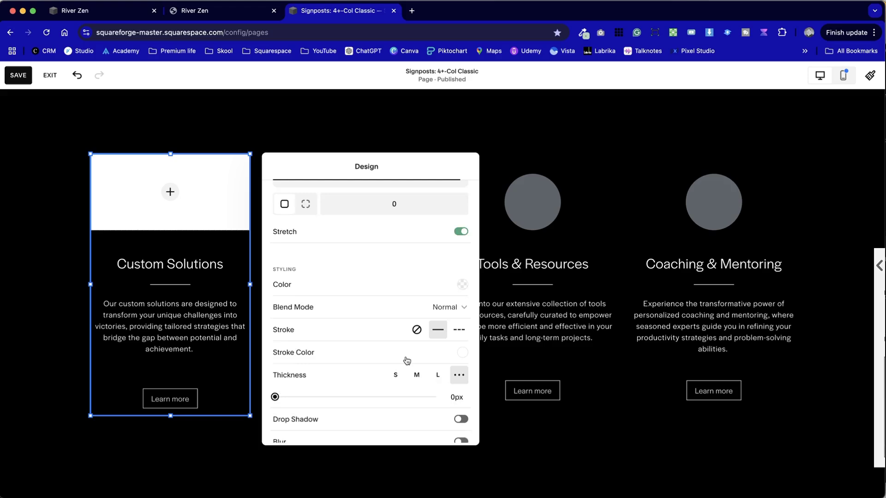
Try a drop shadow on the first column's shape and switch it off again
{"action": "scroll", "coordinate": [406, 363], "scroll_direction": "down", "scroll_amount": 1}
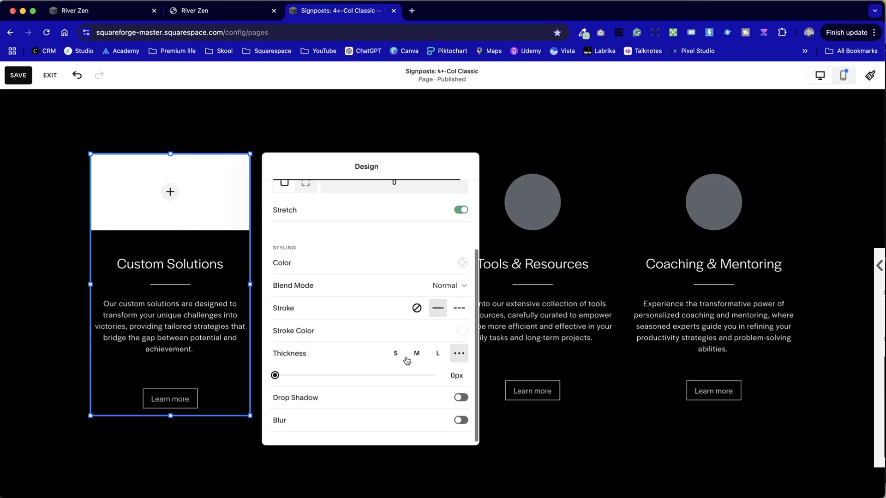
{"action": "left_click", "coordinate": [461, 397]}
{"action": "scroll", "coordinate": [393, 406], "scroll_direction": "down", "scroll_amount": 4}
{"action": "left_click", "coordinate": [256, 369]}
{"action": "left_click", "coordinate": [245, 367]}
{"action": "left_click", "coordinate": [102, 133]}
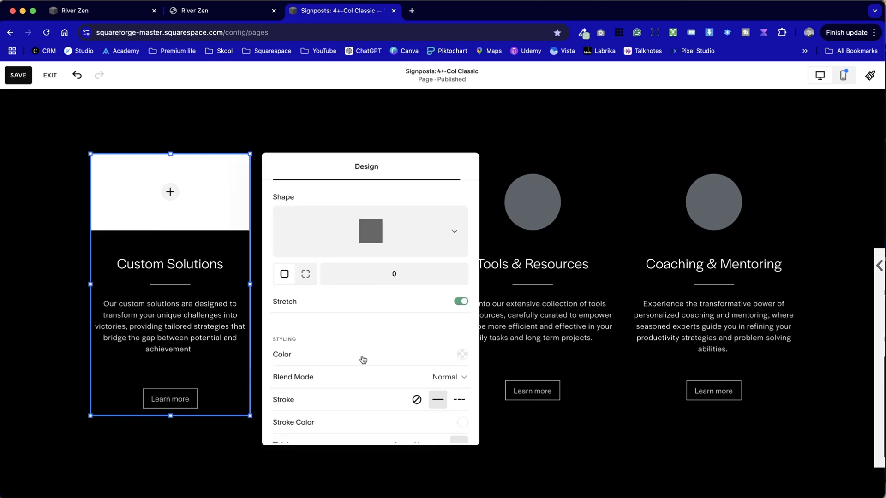
{"action": "scroll", "coordinate": [433, 398], "scroll_direction": "down", "scroll_amount": 5}
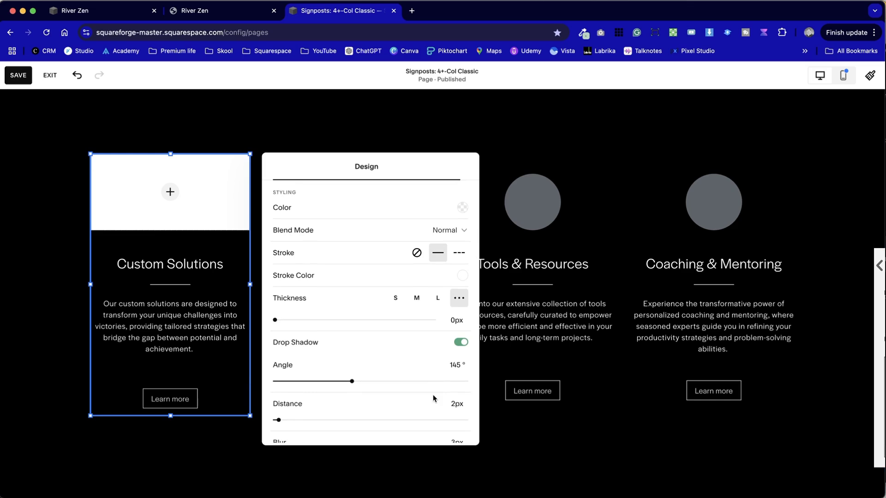
{"action": "scroll", "coordinate": [432, 394], "scroll_direction": "down", "scroll_amount": 3}
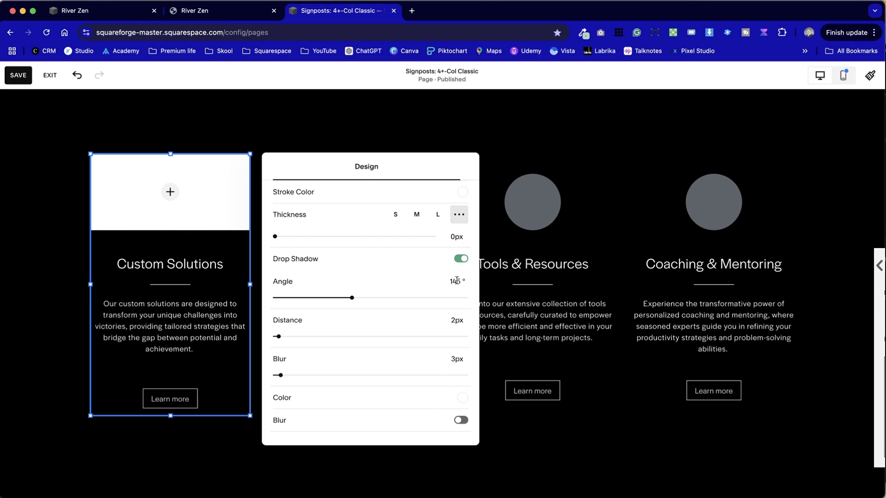
{"action": "left_click", "coordinate": [460, 259]}
{"action": "scroll", "coordinate": [370, 385], "scroll_direction": "up", "scroll_amount": 1}
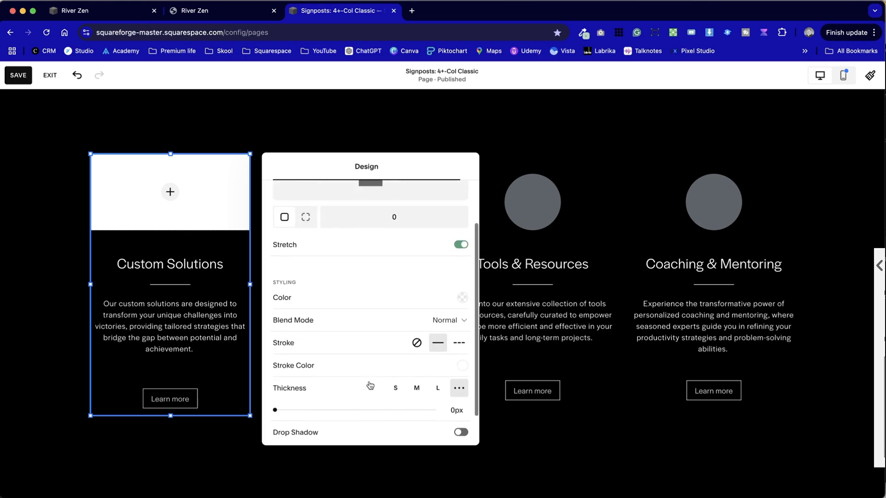
{"action": "scroll", "coordinate": [367, 389], "scroll_direction": "up", "scroll_amount": 1}
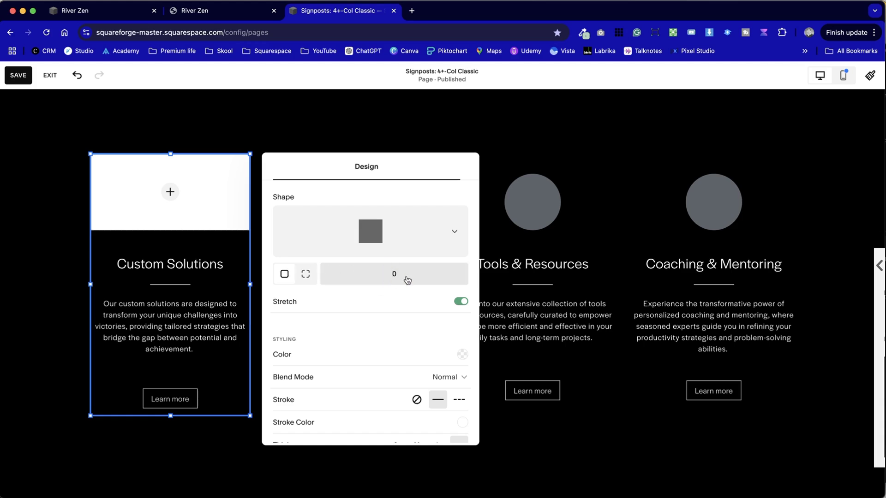
Round the first column shape's corners to 20 and set its stroke thickness to 1px
{"action": "left_click", "coordinate": [231, 437]}
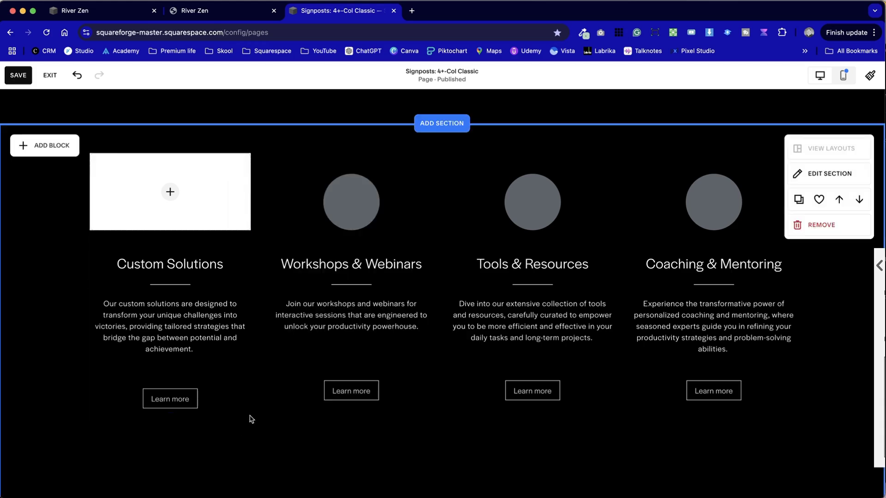
{"action": "left_click", "coordinate": [245, 373]}
{"action": "left_click", "coordinate": [101, 131]}
{"action": "scroll", "coordinate": [376, 343], "scroll_direction": "down", "scroll_amount": 1}
{"action": "scroll", "coordinate": [376, 342], "scroll_direction": "down", "scroll_amount": 3}
{"action": "left_click", "coordinate": [462, 330]}
{"action": "left_click", "coordinate": [274, 374]}
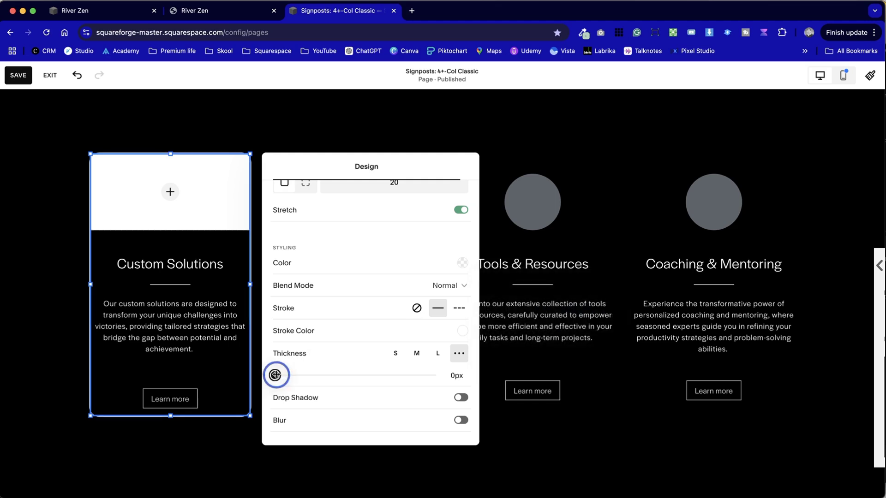
{"action": "left_click_drag", "start_coordinate": [275, 375], "coordinate": [278, 375]}
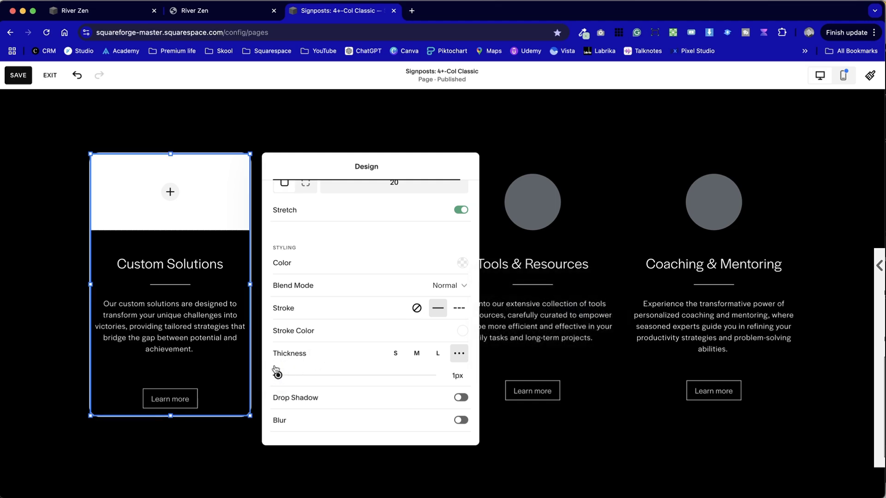
{"action": "left_click", "coordinate": [208, 437]}
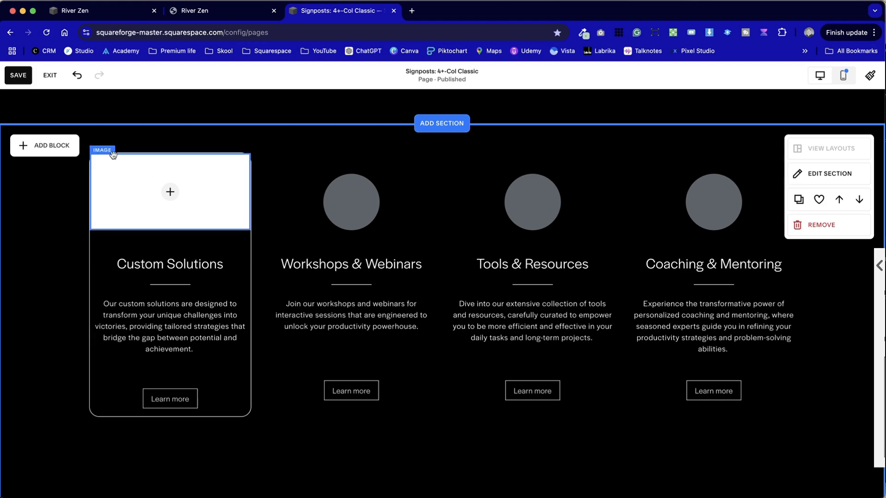
Place swatch-darkgrey.png from the image library in the Custom Solutions image block and set it to Fill
{"action": "left_click", "coordinate": [170, 191]}
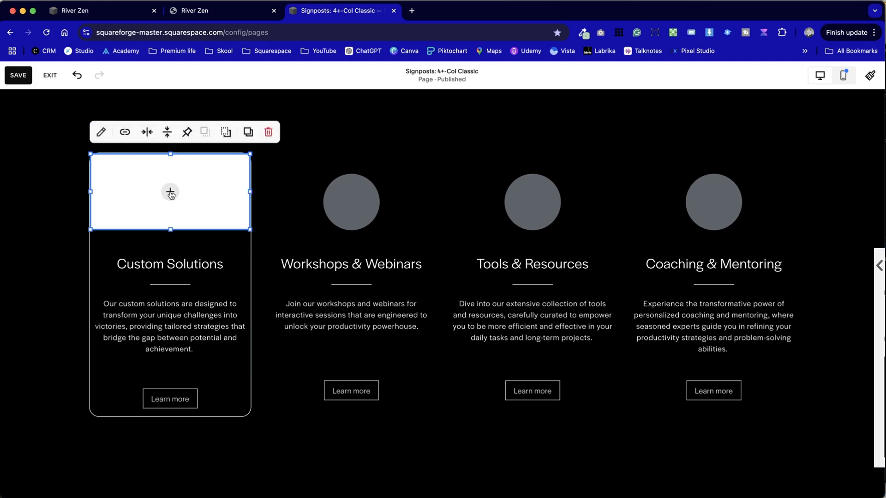
{"action": "left_click", "coordinate": [180, 211]}
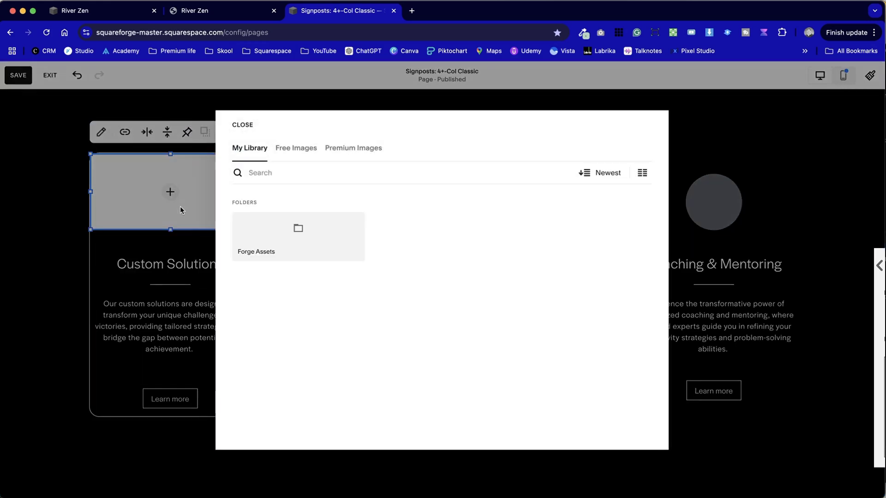
{"action": "left_click", "coordinate": [286, 231]}
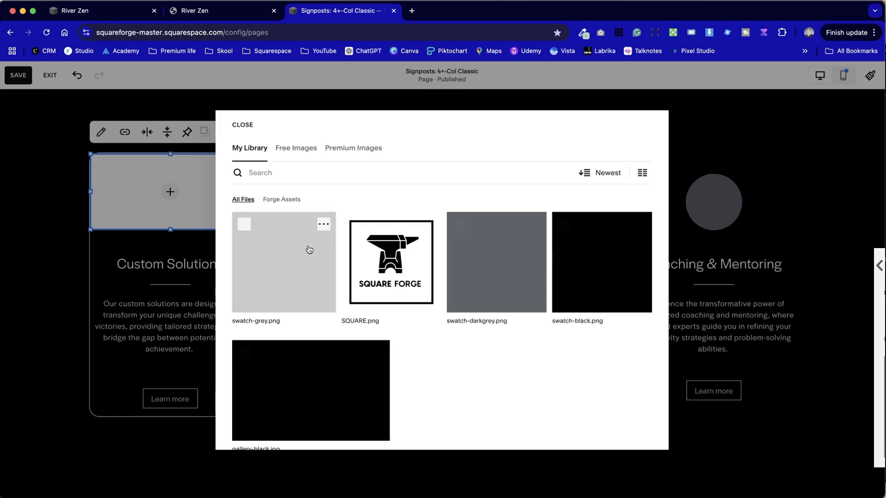
{"action": "left_click", "coordinate": [507, 276]}
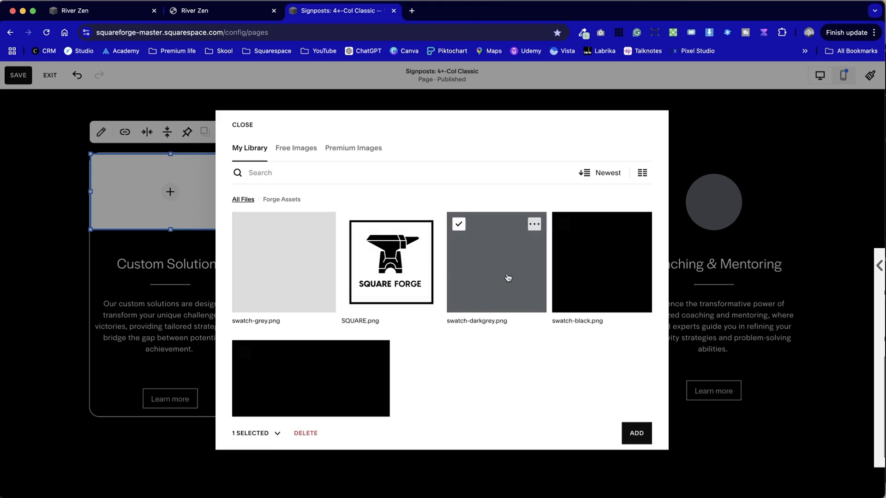
{"action": "left_click", "coordinate": [648, 436]}
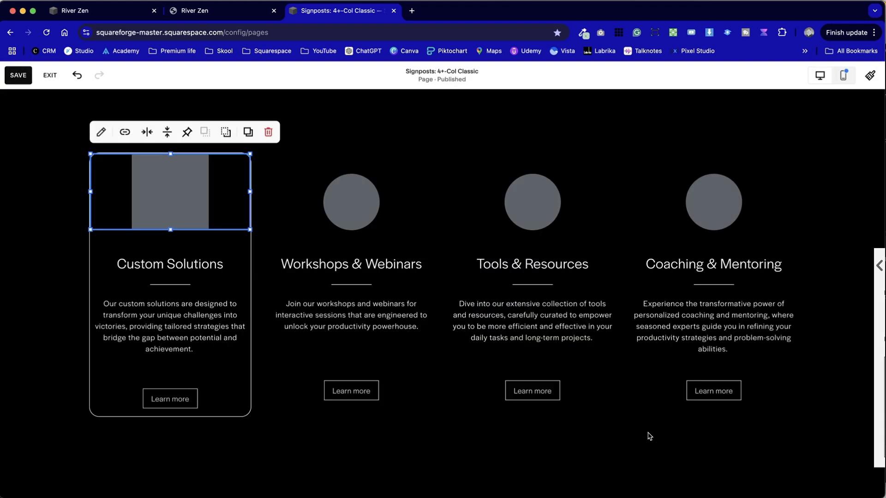
{"action": "left_click", "coordinate": [101, 132]}
{"action": "left_click", "coordinate": [438, 172]}
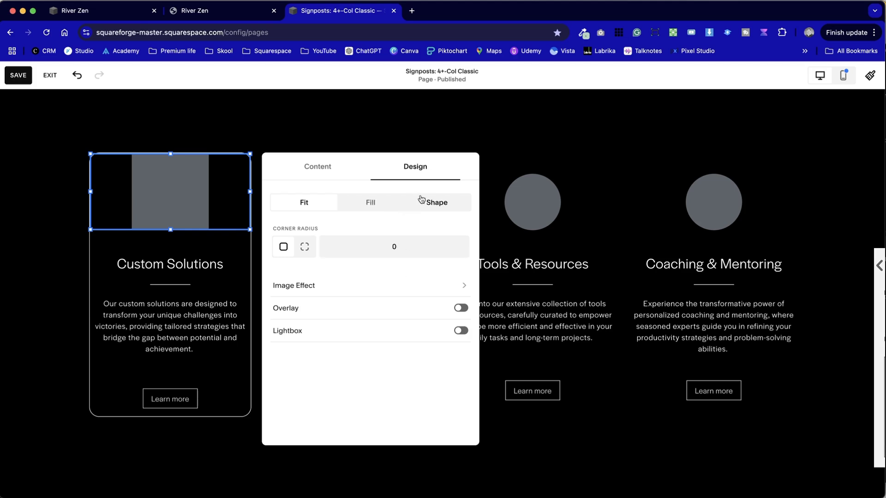
{"action": "left_click", "coordinate": [371, 204]}
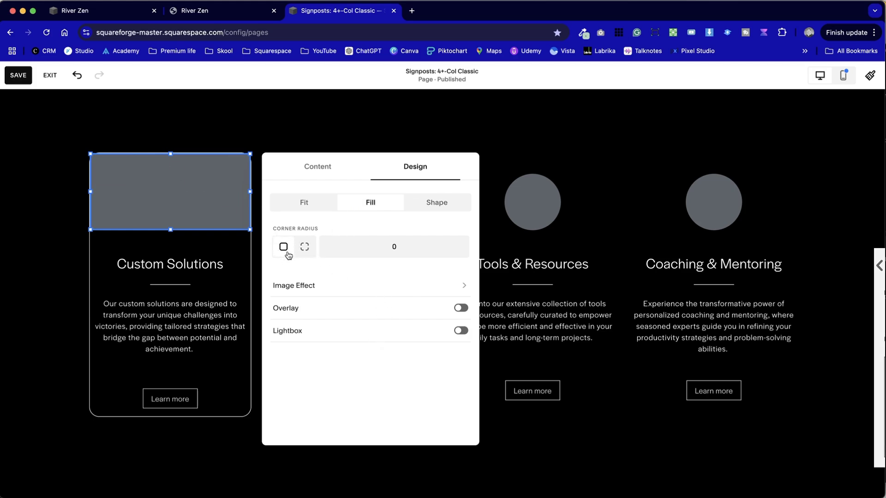
Set the Custom Solutions image's top left and top right corner radii to 20 individually
{"action": "left_click", "coordinate": [304, 246]}
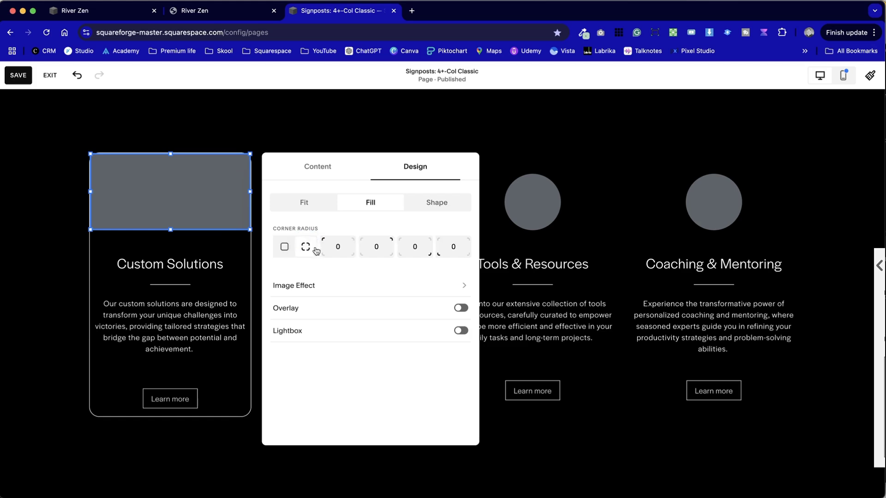
{"action": "left_click", "coordinate": [336, 247]}
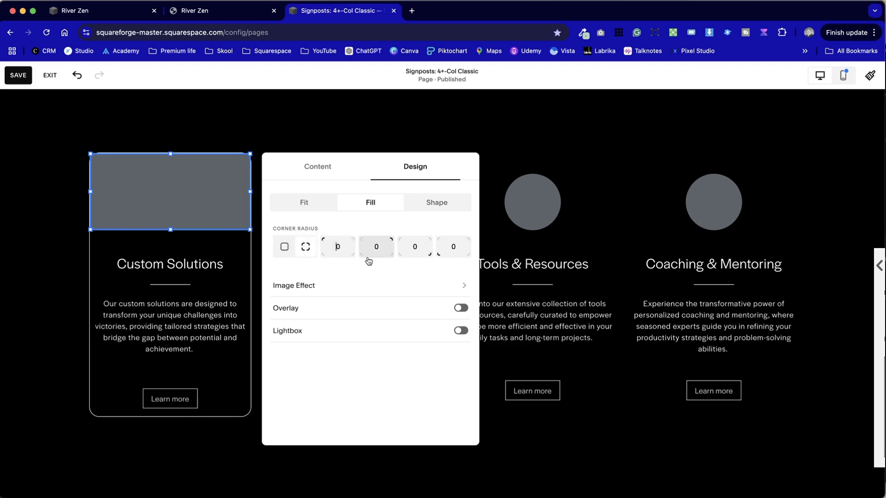
{"action": "type", "text": "22"}
{"action": "key", "text": "BackSpace"}
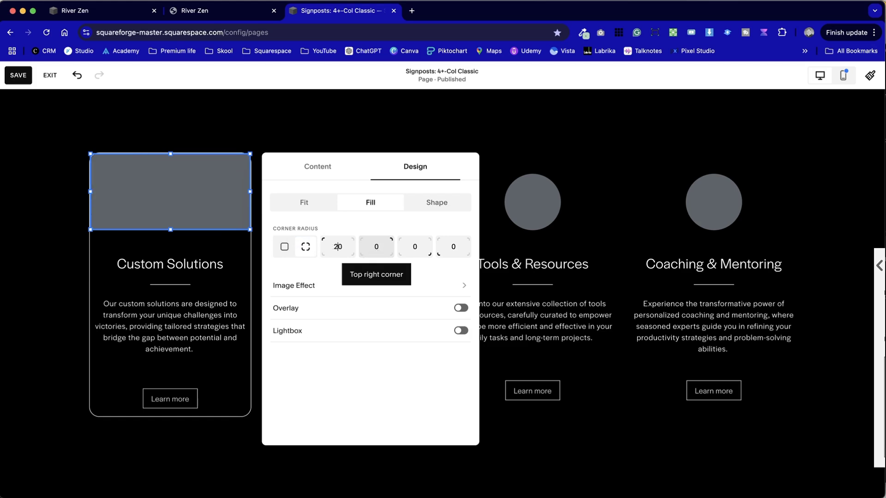
{"action": "left_click", "coordinate": [376, 248]}
{"action": "type", "text": "20"}
{"action": "left_click", "coordinate": [303, 126]}
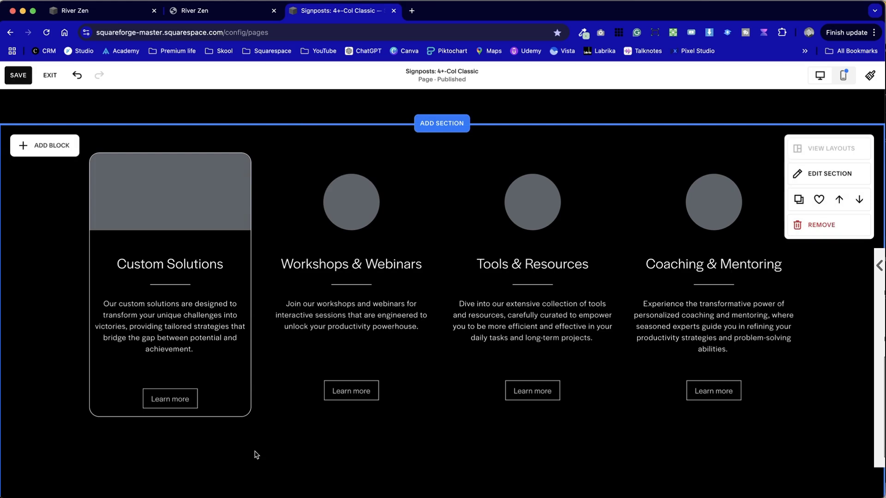
Compare with the River Zen cards, try extending the Custom Solutions image down to its heading, and undo the resize
{"action": "key", "text": "ctrl+shift+Tab"}
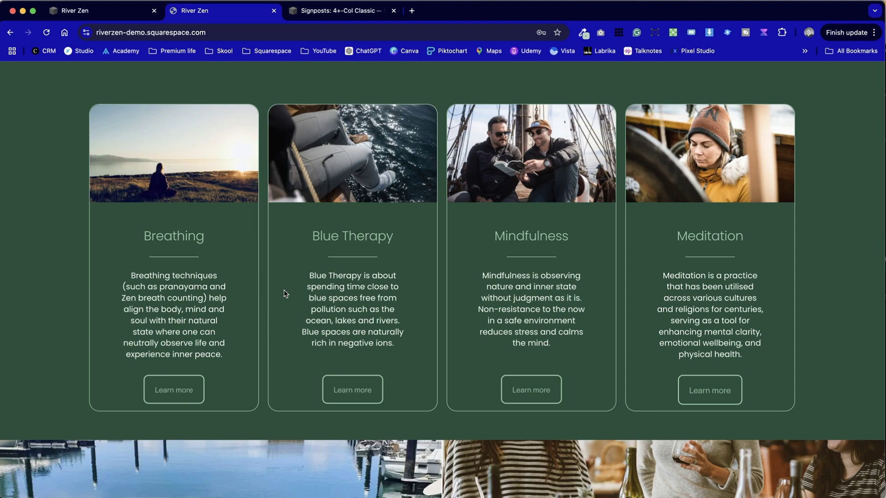
{"action": "key", "text": "ctrl+Tab"}
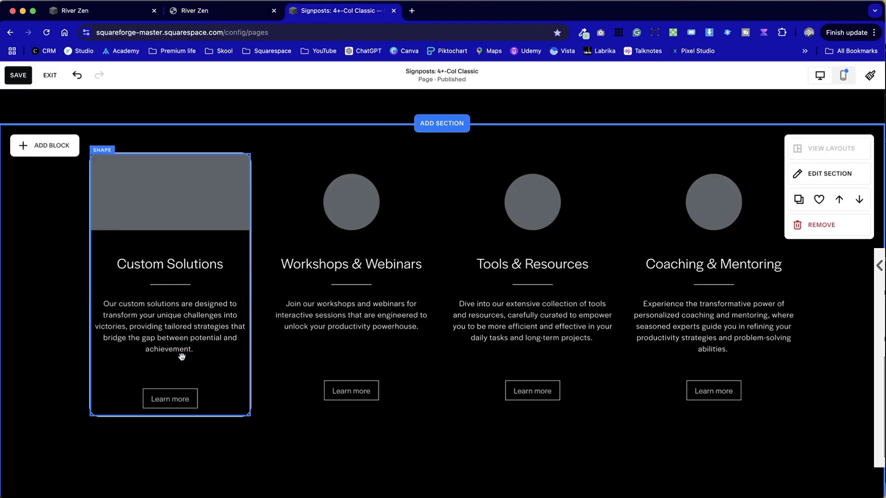
{"action": "left_click", "coordinate": [175, 212]}
{"action": "left_click_drag", "start_coordinate": [170, 230], "coordinate": [171, 247]}
{"action": "left_click", "coordinate": [176, 398]}
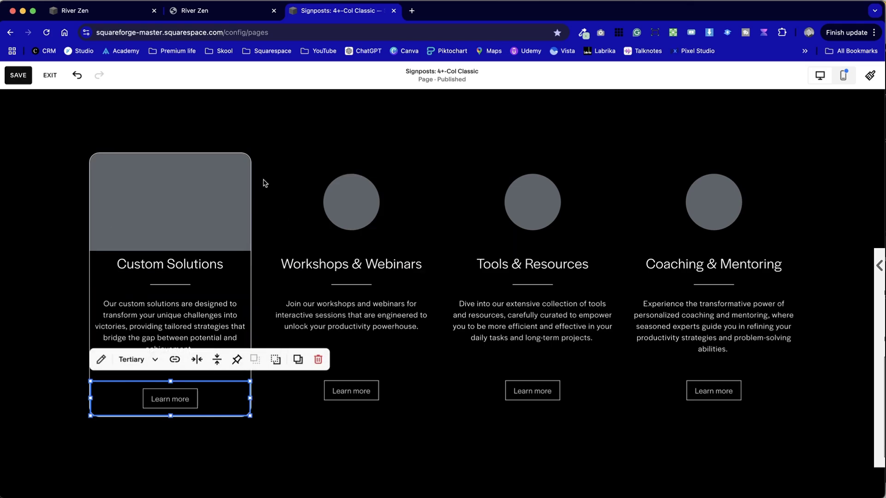
{"action": "key", "text": "super+z"}
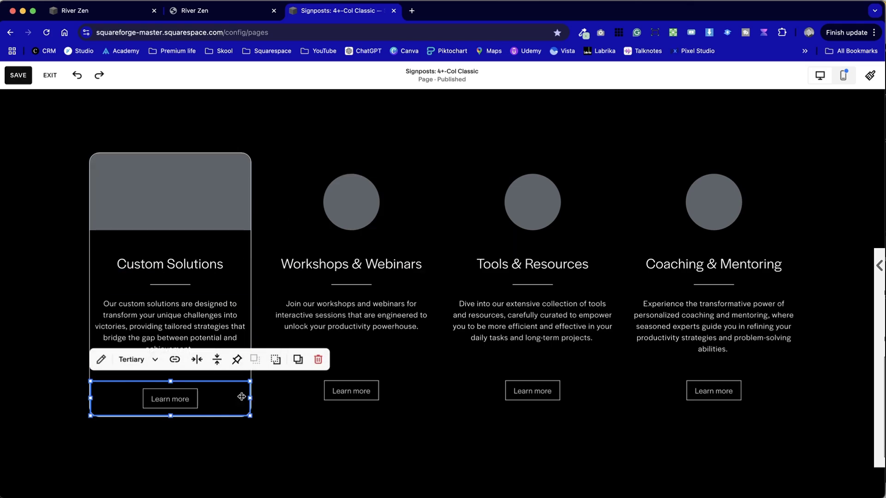
{"action": "left_click", "coordinate": [280, 215]}
{"action": "left_click", "coordinate": [291, 437]}
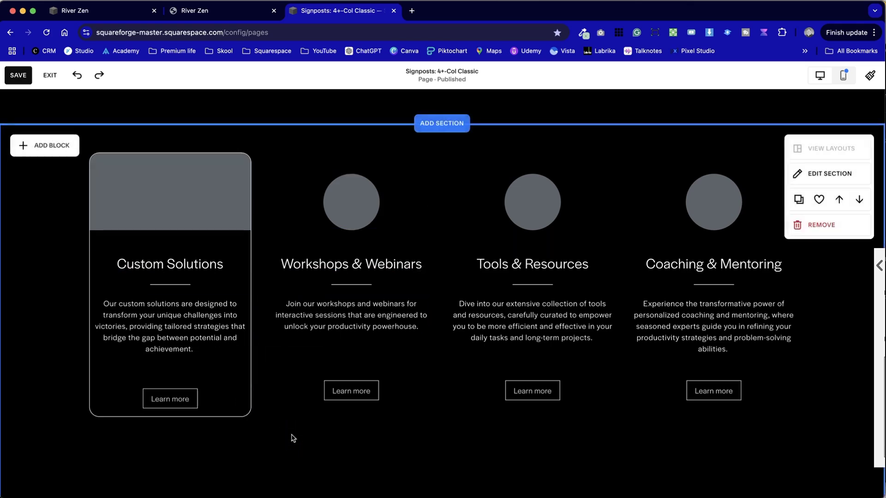
Delete the Workshops & Webinars, Tools & Resources and Coaching & Mentoring columns beside the Custom Solutions card and save the page
{"action": "scroll", "coordinate": [293, 438], "scroll_direction": "down", "scroll_amount": 2}
{"action": "scroll", "coordinate": [292, 437], "scroll_direction": "down", "scroll_amount": 1}
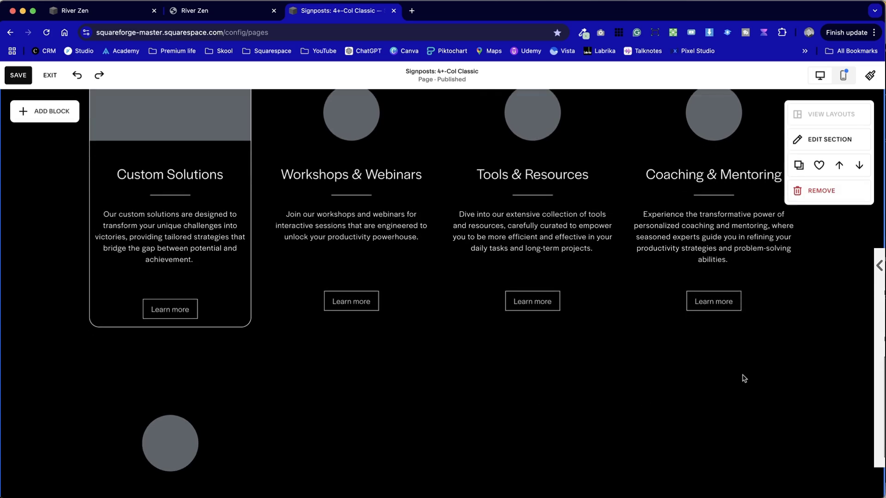
{"action": "left_click_drag", "start_coordinate": [787, 372], "coordinate": [348, 107]}
{"action": "left_click_drag", "start_coordinate": [348, 338], "coordinate": [352, 409]}
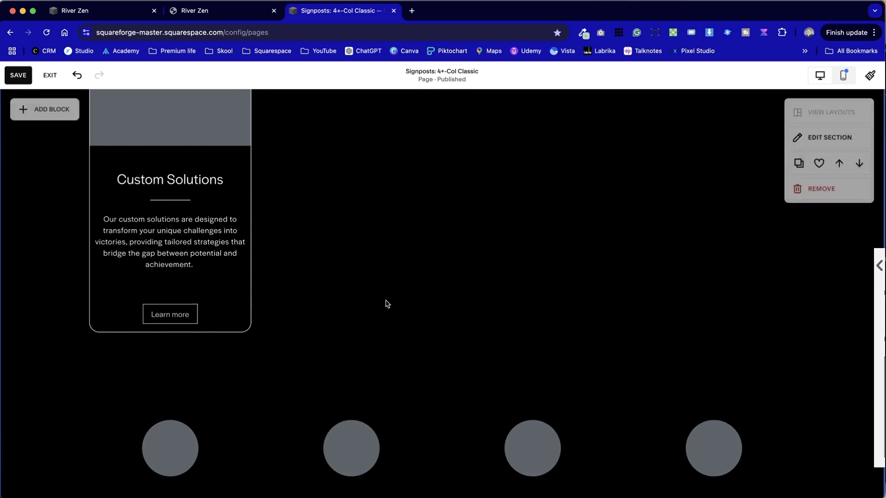
{"action": "left_click", "coordinate": [20, 75]}
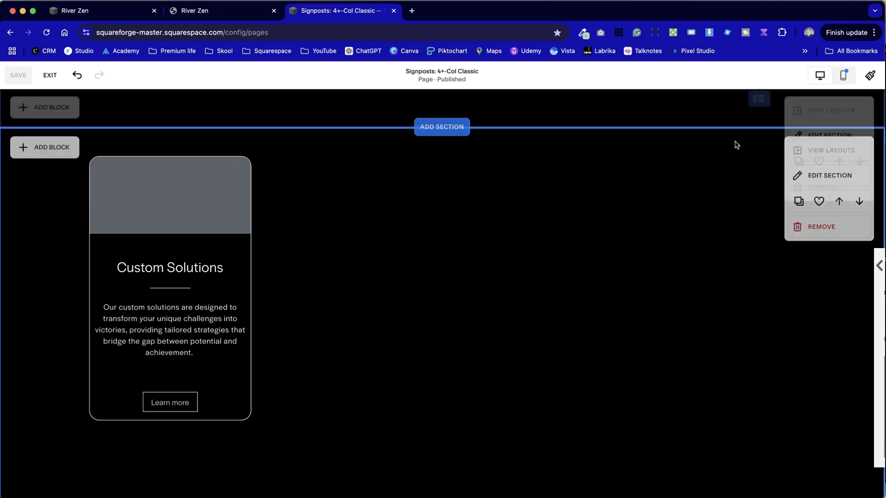
Switch the editor to the mobile view and examine how the Custom Solutions card's blocks are arranged
{"action": "left_click", "coordinate": [838, 80]}
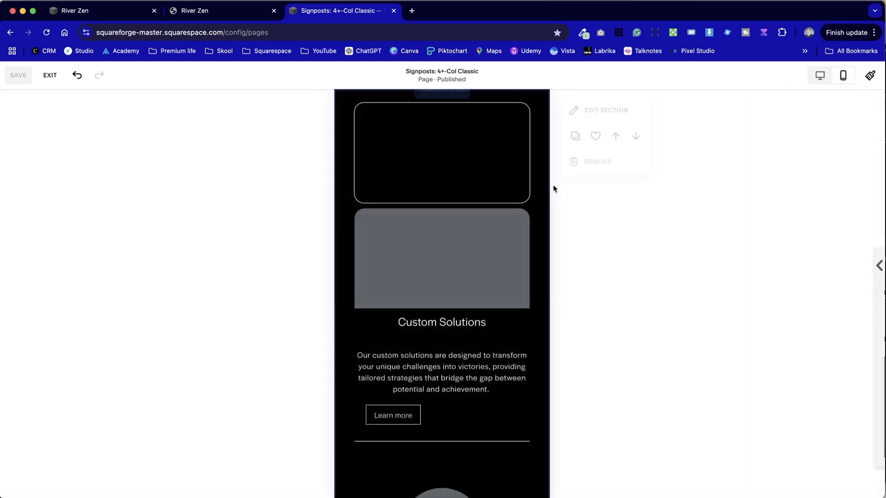
{"action": "scroll", "coordinate": [413, 315], "scroll_direction": "up", "scroll_amount": 1}
{"action": "scroll", "coordinate": [413, 316], "scroll_direction": "down", "scroll_amount": 2}
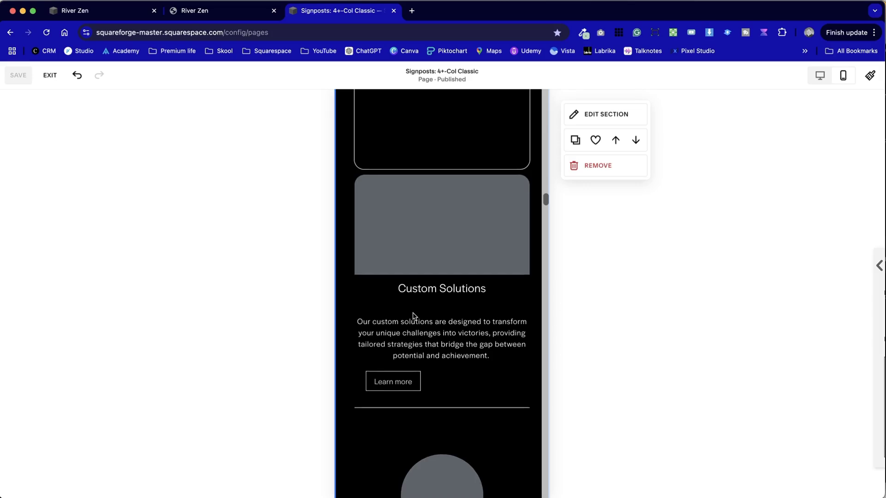
{"action": "scroll", "coordinate": [412, 231], "scroll_direction": "up", "scroll_amount": 1}
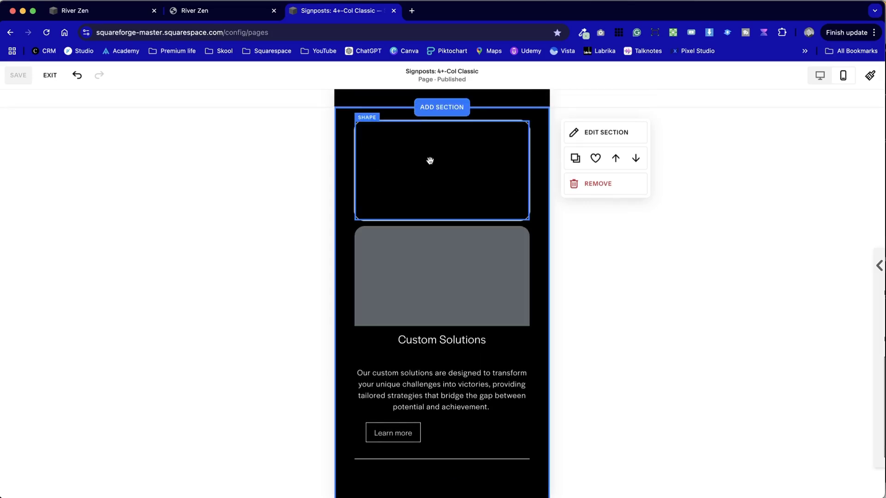
{"action": "scroll", "coordinate": [430, 161], "scroll_direction": "down", "scroll_amount": 15}
{"action": "scroll", "coordinate": [429, 205], "scroll_direction": "up", "scroll_amount": 10}
{"action": "scroll", "coordinate": [430, 206], "scroll_direction": "up", "scroll_amount": 2}
Extend the Custom Solutions outline shape down to the heading and fit a slightly shortened image into its upper part
{"action": "left_click_drag", "start_coordinate": [433, 240], "coordinate": [442, 337]}
{"action": "left_click", "coordinate": [441, 256]}
{"action": "left_click", "coordinate": [439, 206]}
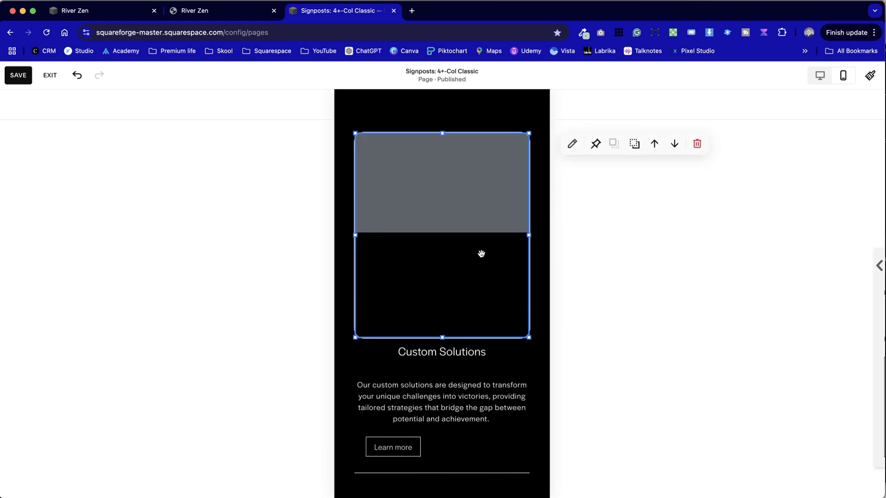
{"action": "left_click", "coordinate": [469, 185]}
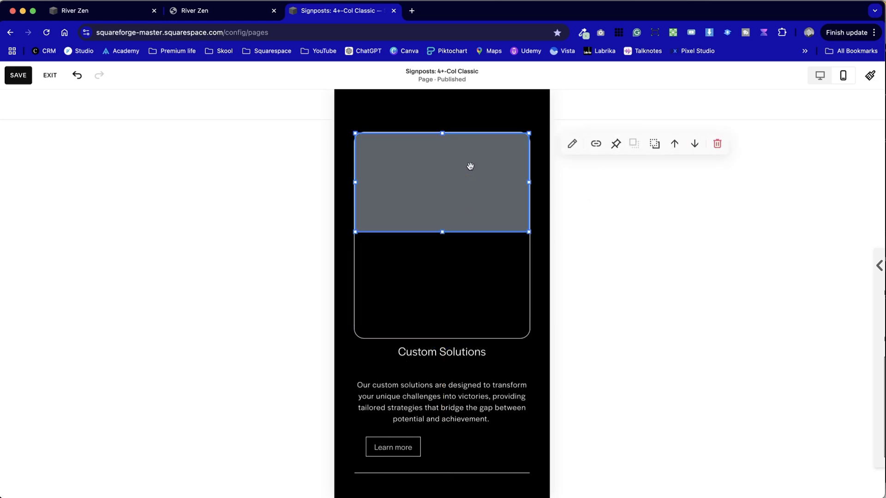
{"action": "left_click_drag", "start_coordinate": [442, 232], "coordinate": [443, 214]}
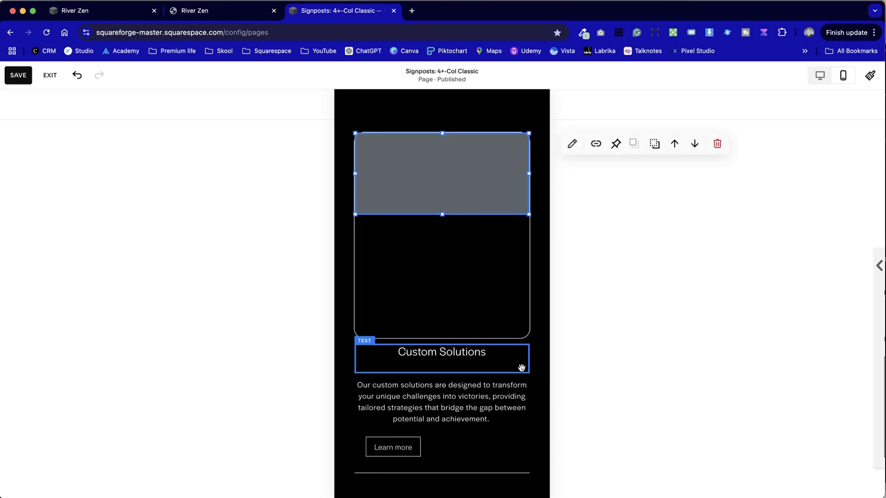
{"action": "left_click", "coordinate": [542, 340]}
Move the Custom Solutions heading, description and Learn more button up together, inside the outline directly beneath the image
{"action": "scroll", "coordinate": [542, 340], "scroll_direction": "down", "scroll_amount": 2}
{"action": "scroll", "coordinate": [492, 333], "scroll_direction": "up", "scroll_amount": 1}
{"action": "left_click_drag", "start_coordinate": [418, 299], "coordinate": [414, 202]}
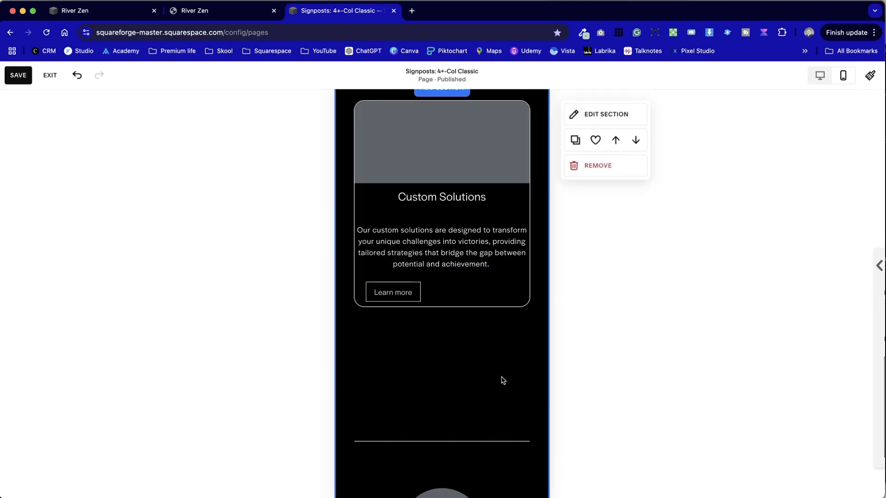
Lengthen the card's outline shape downward and centre the Learn more button near its lower edge
{"action": "left_click", "coordinate": [526, 303]}
{"action": "left_click_drag", "start_coordinate": [442, 344], "coordinate": [442, 395]}
{"action": "left_click", "coordinate": [542, 380]}
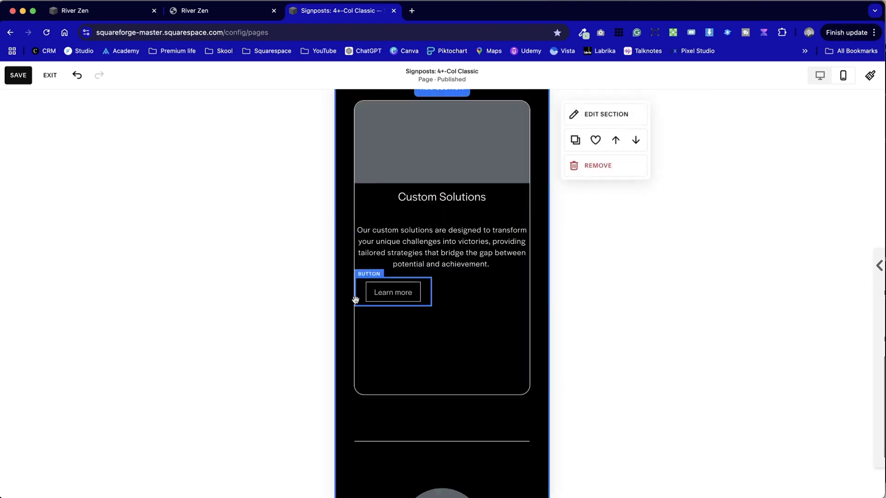
{"action": "left_click_drag", "start_coordinate": [406, 292], "coordinate": [456, 363]}
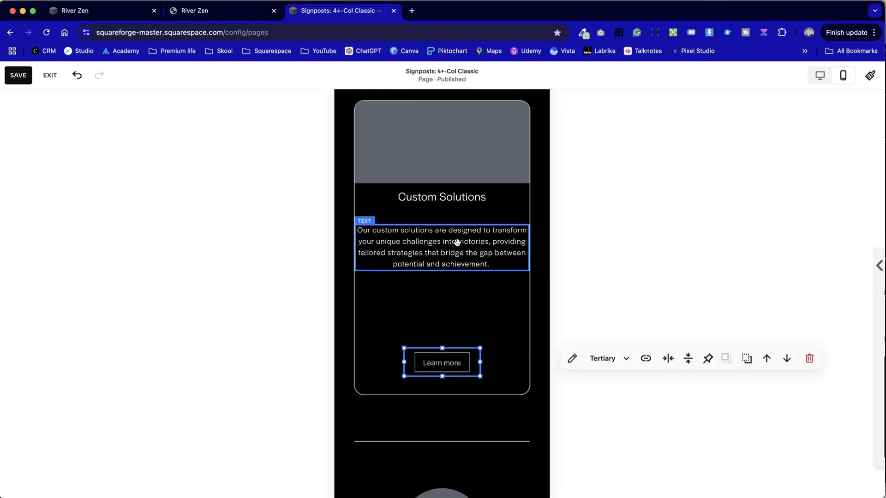
Try narrowing the description text block from both sides, and resize it back to the full card width and original height
{"action": "left_click", "coordinate": [438, 257]}
{"action": "left_click_drag", "start_coordinate": [358, 248], "coordinate": [379, 252]}
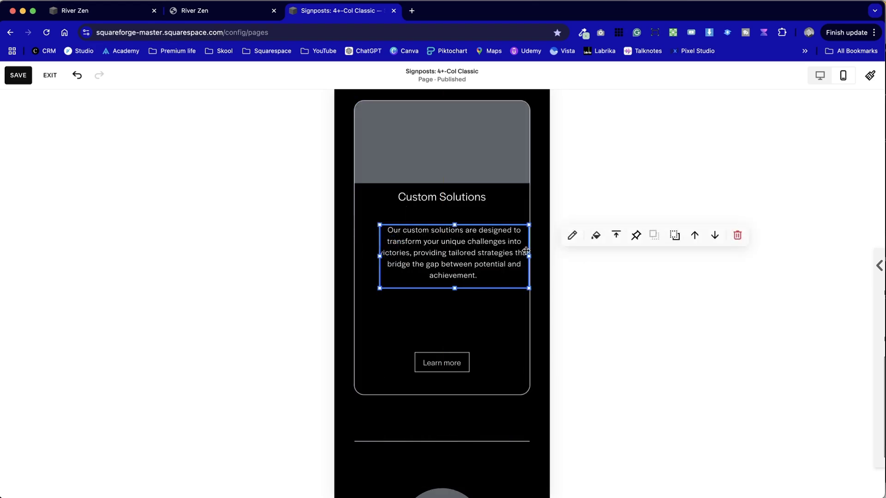
{"action": "left_click_drag", "start_coordinate": [528, 256], "coordinate": [504, 265]}
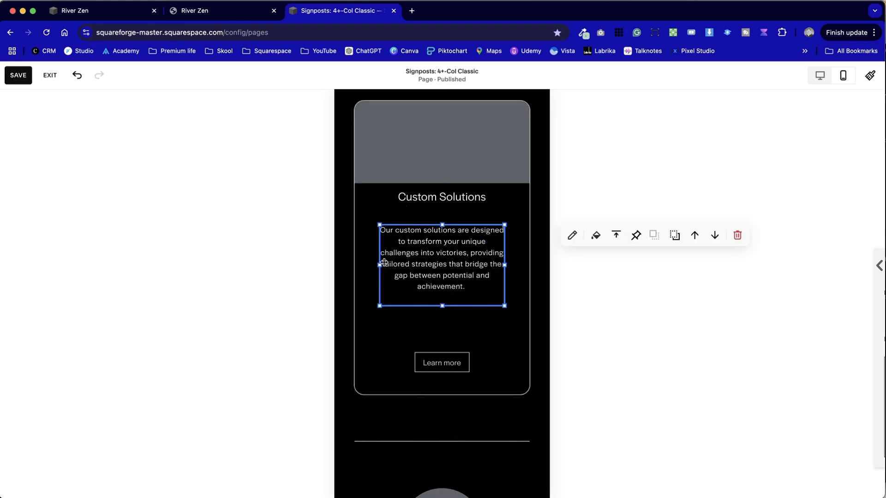
{"action": "left_click_drag", "start_coordinate": [382, 263], "coordinate": [355, 264]}
{"action": "left_click_drag", "start_coordinate": [504, 265], "coordinate": [536, 264]}
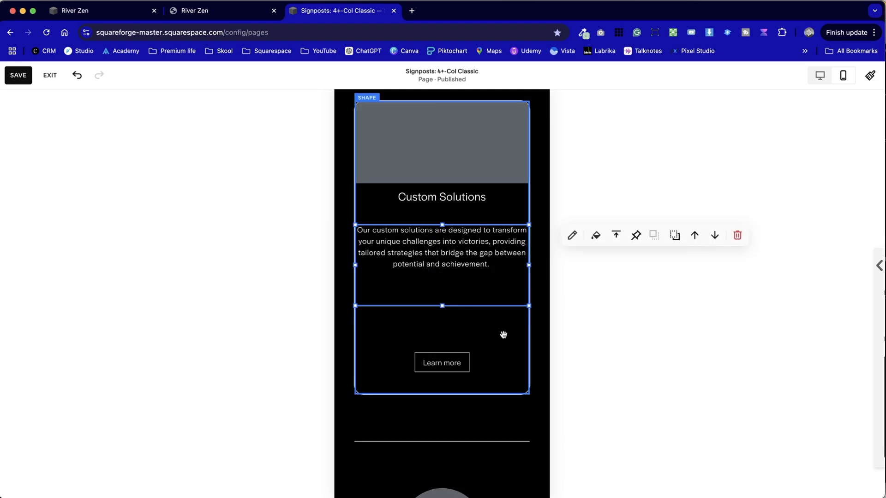
{"action": "left_click_drag", "start_coordinate": [443, 304], "coordinate": [455, 270]}
Lower the Custom Solutions heading below the image and move the divider line up between the heading and the description
{"action": "left_click_drag", "start_coordinate": [452, 204], "coordinate": [453, 222]}
{"action": "left_click", "coordinate": [580, 314]}
{"action": "scroll", "coordinate": [580, 315], "scroll_direction": "up", "scroll_amount": 2}
{"action": "scroll", "coordinate": [532, 331], "scroll_direction": "down", "scroll_amount": 3}
{"action": "left_click_drag", "start_coordinate": [452, 393], "coordinate": [465, 201]}
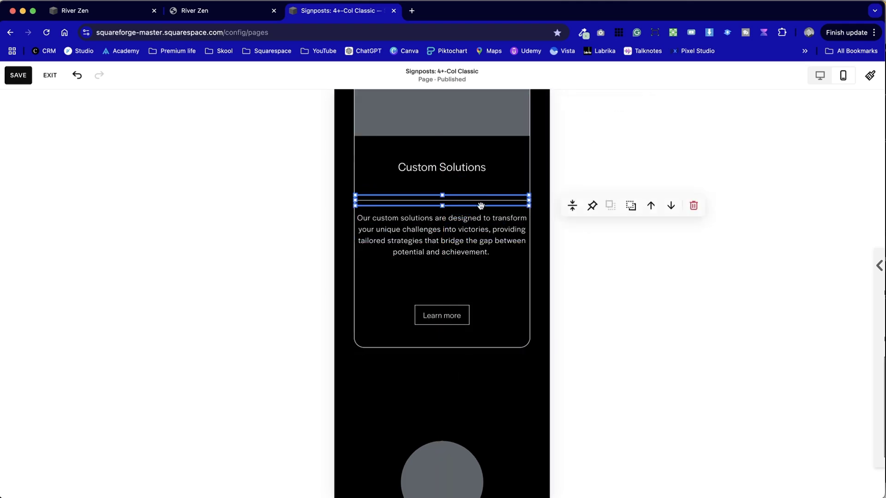
Shorten the divider to a small line centred directly under the Custom Solutions heading
{"action": "left_click_drag", "start_coordinate": [522, 196], "coordinate": [442, 192]}
{"action": "left_click", "coordinate": [300, 224]}
{"action": "scroll", "coordinate": [447, 241], "scroll_direction": "up", "scroll_amount": 3}
{"action": "left_click", "coordinate": [441, 260]}
{"action": "left_click_drag", "start_coordinate": [480, 261], "coordinate": [444, 262]}
{"action": "left_click", "coordinate": [480, 259]}
{"action": "left_click", "coordinate": [382, 269]}
{"action": "left_click", "coordinate": [454, 262]}
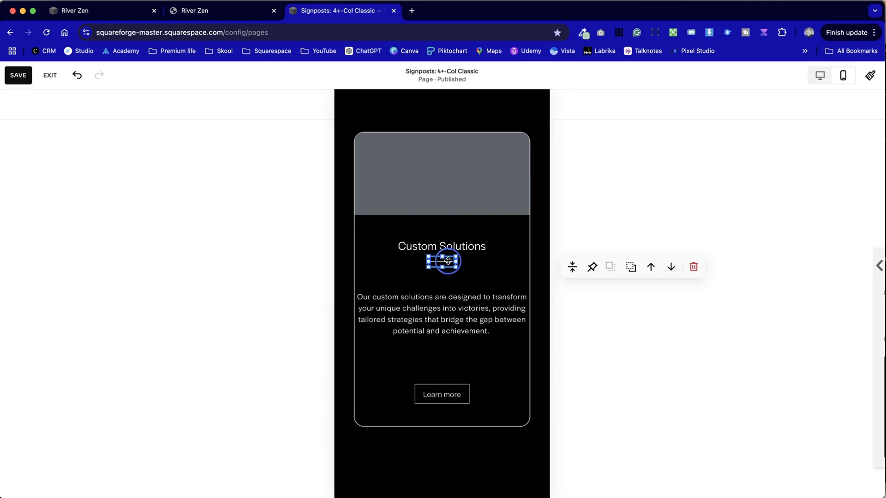
{"action": "left_click", "coordinate": [448, 261]}
Move the description up closer to the divider line and the Learn more button up beneath the description
{"action": "mouse_move", "coordinate": [465, 327]}
{"action": "left_mouse_down"}
{"action": "mouse_move", "coordinate": [465, 303]}
{"action": "mouse_move", "coordinate": [464, 310]}
{"action": "left_mouse_up"}
{"action": "left_click", "coordinate": [459, 426]}
{"action": "left_click_drag", "start_coordinate": [455, 402], "coordinate": [453, 340]}
Move the Custom Solutions heading block up just beneath the image and align its text to the bottom of the block
{"action": "left_click", "coordinate": [444, 244]}
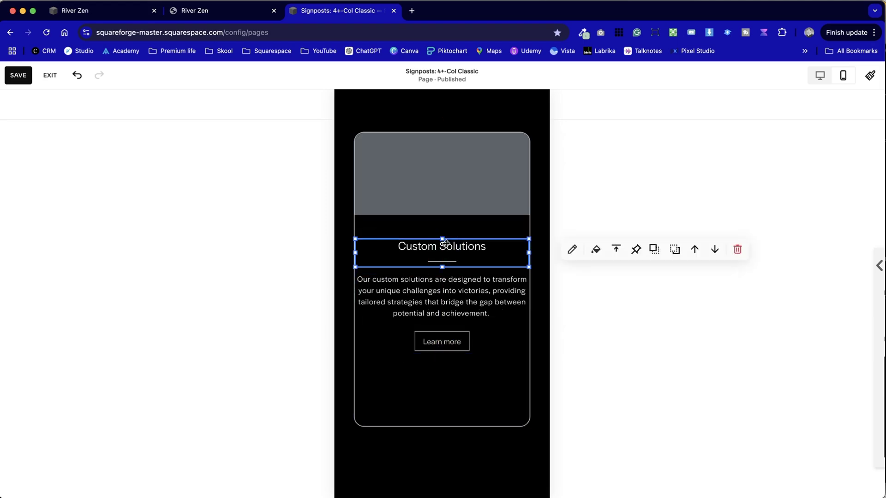
{"action": "left_click_drag", "start_coordinate": [451, 243], "coordinate": [451, 228]}
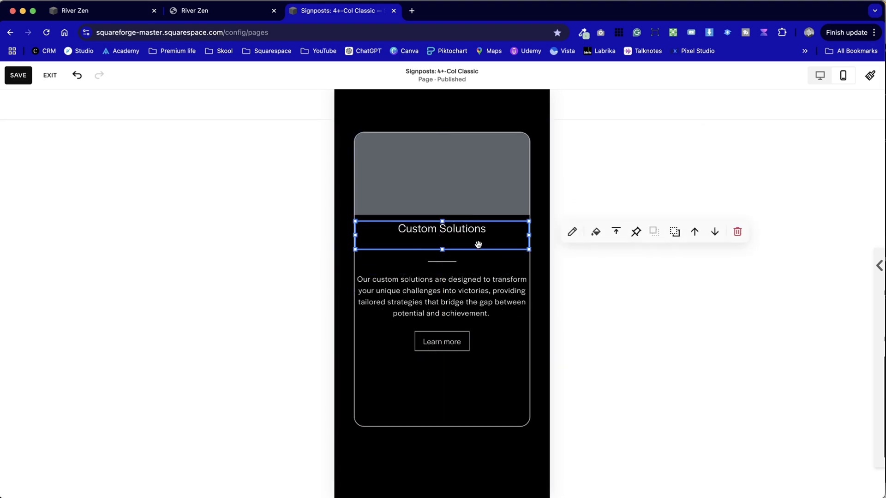
{"action": "left_click", "coordinate": [616, 233]}
{"action": "left_click", "coordinate": [637, 256]}
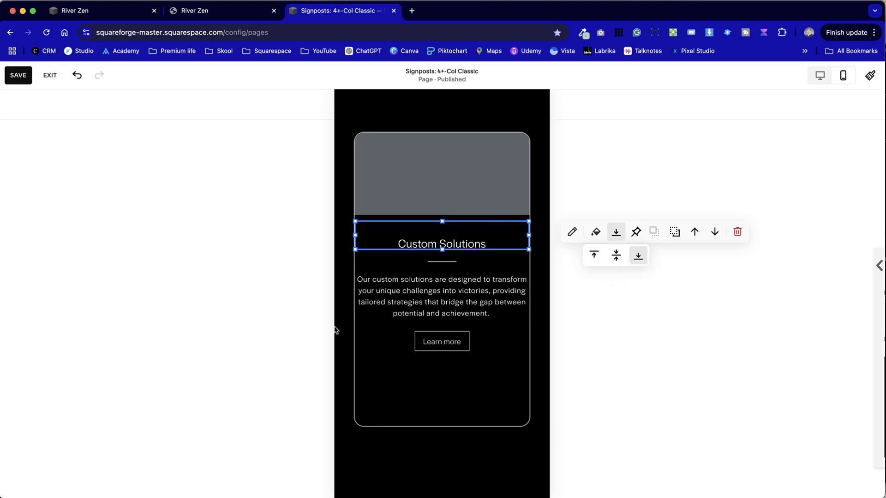
Shorten the card's outline shape so it ends just below the Learn more button
{"action": "left_click", "coordinate": [411, 406]}
{"action": "left_click", "coordinate": [420, 484]}
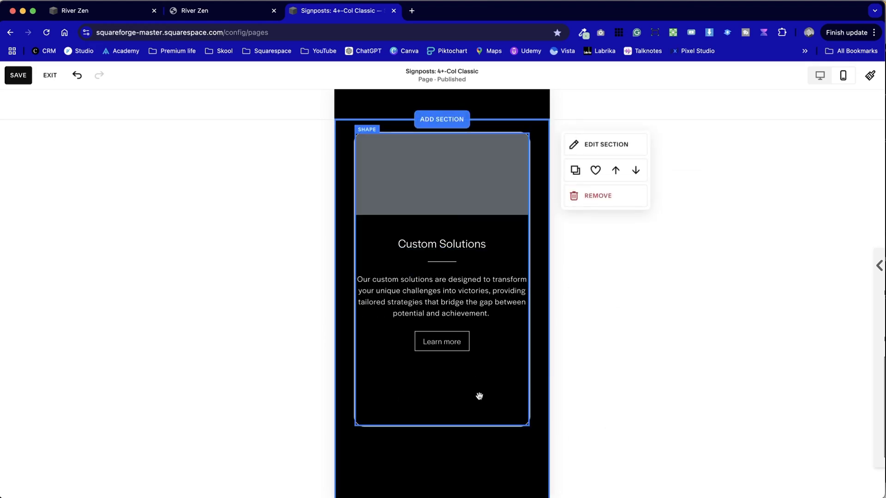
{"action": "left_click", "coordinate": [450, 412]}
{"action": "left_click_drag", "start_coordinate": [444, 425], "coordinate": [450, 372]}
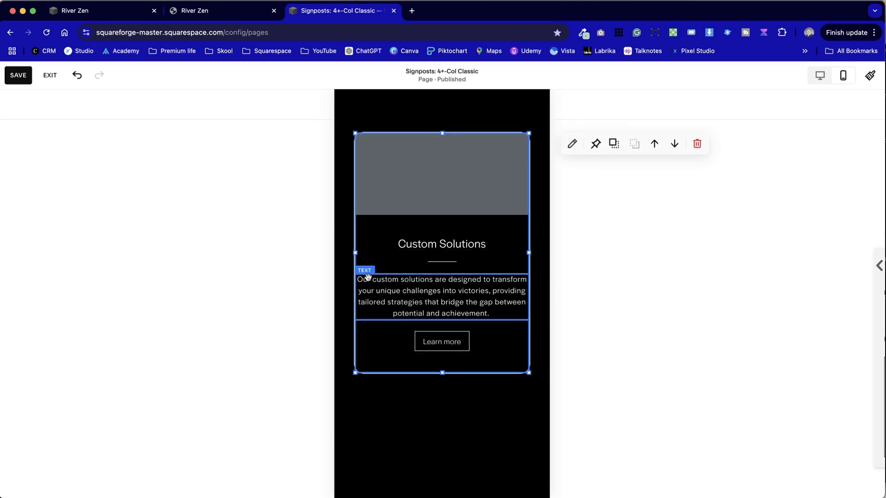
{"action": "left_click", "coordinate": [460, 458]}
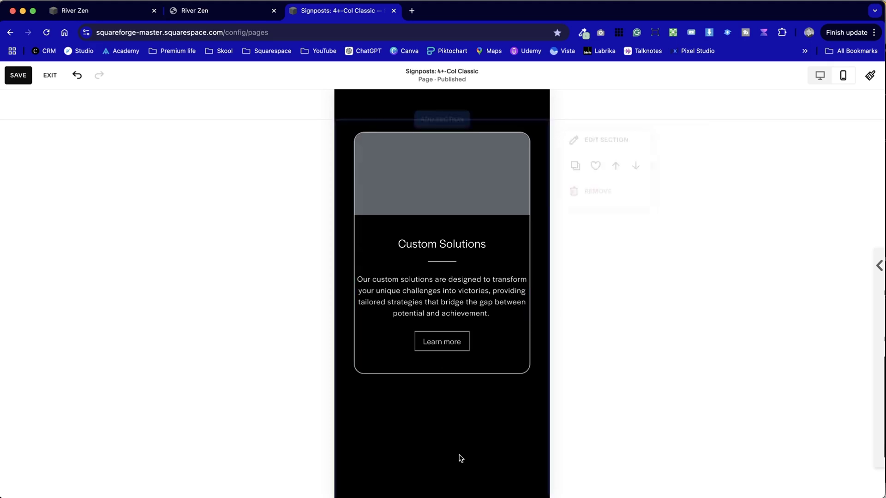
Move the Learn more button and the outline's lower edge down slightly, and save the page
{"action": "left_click_drag", "start_coordinate": [451, 350], "coordinate": [440, 393]}
{"action": "left_click", "coordinate": [438, 378]}
{"action": "scroll", "coordinate": [446, 436], "scroll_direction": "down", "scroll_amount": 2}
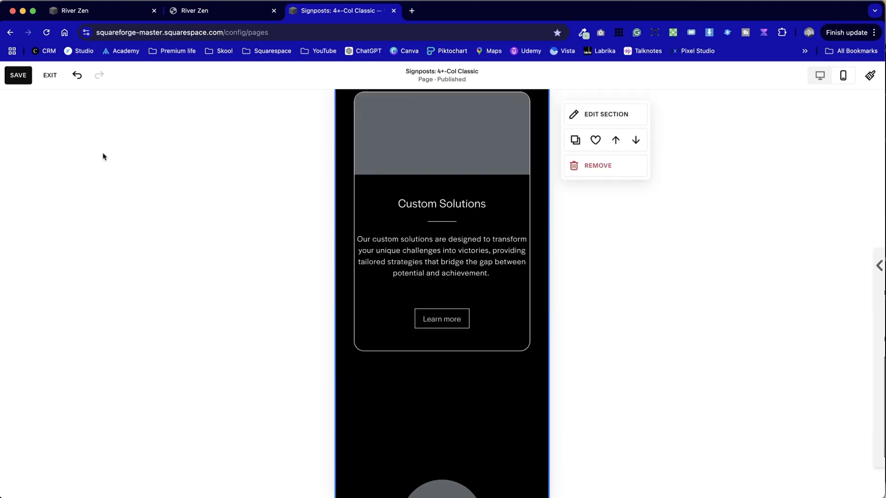
{"action": "left_click", "coordinate": [18, 75]}
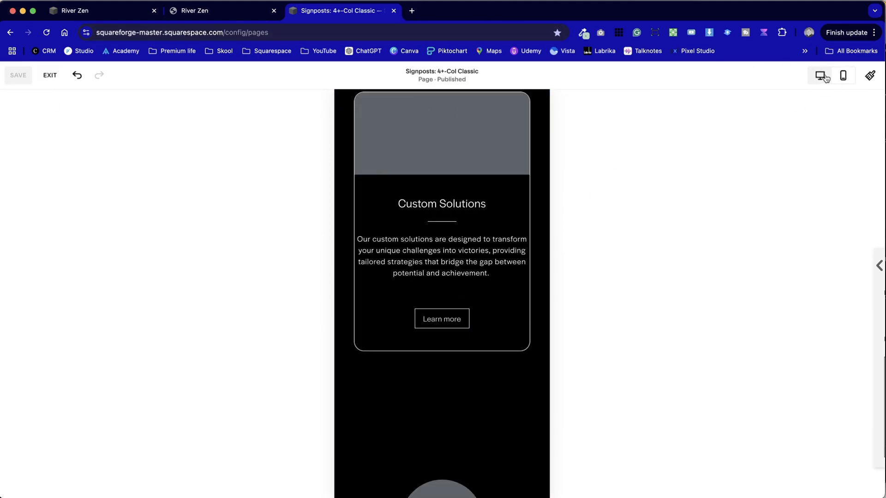
Switch to the desktop view and give the Custom Solutions description block a fully transparent white background
{"action": "left_click", "coordinate": [820, 76]}
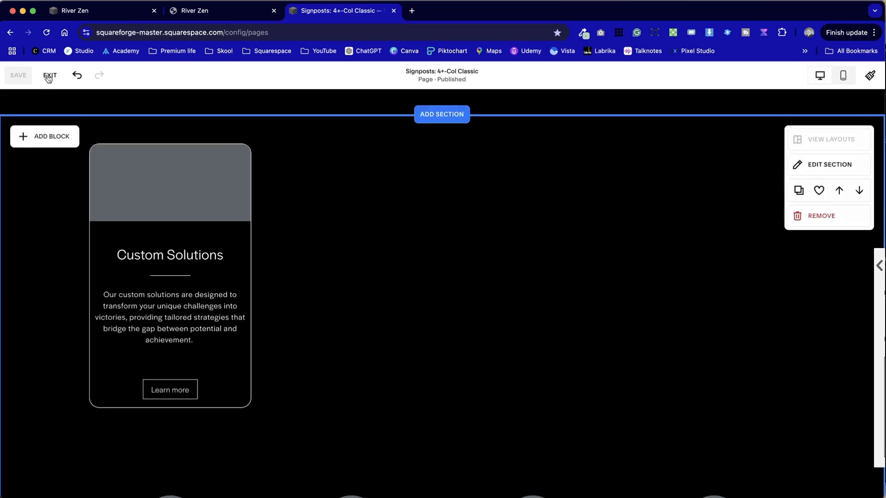
{"action": "left_click", "coordinate": [163, 309]}
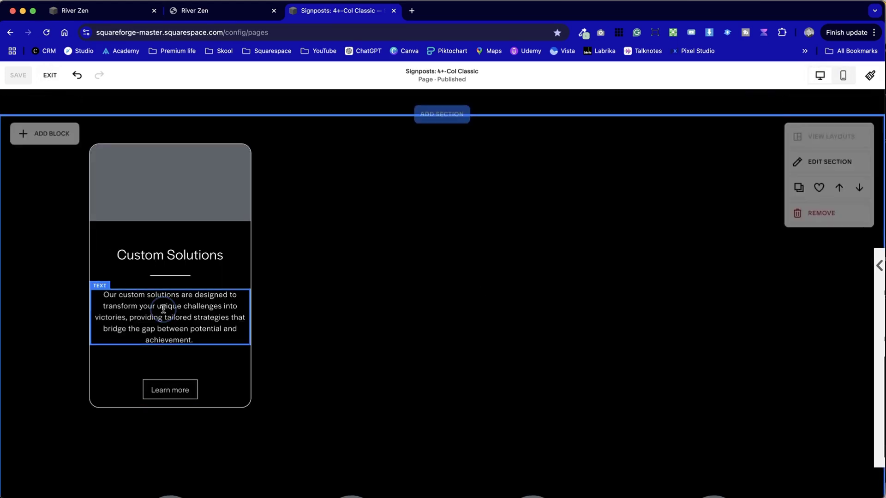
{"action": "left_click", "coordinate": [224, 353]}
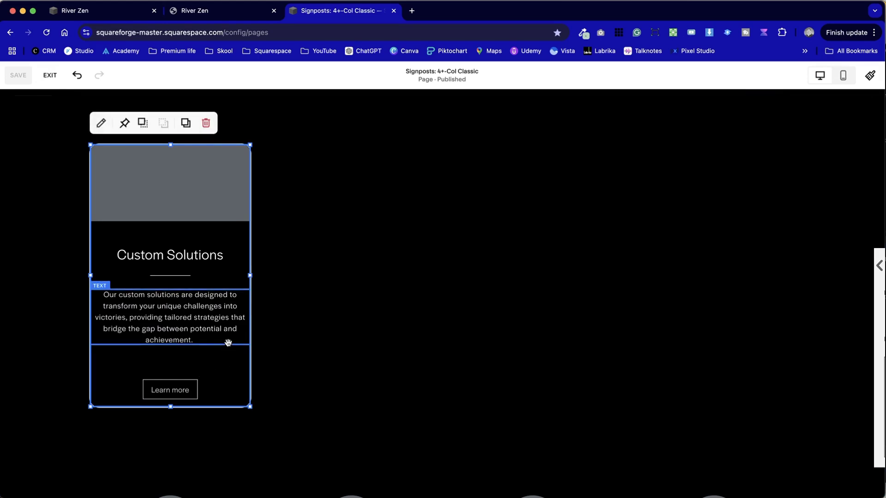
{"action": "left_click", "coordinate": [228, 342]}
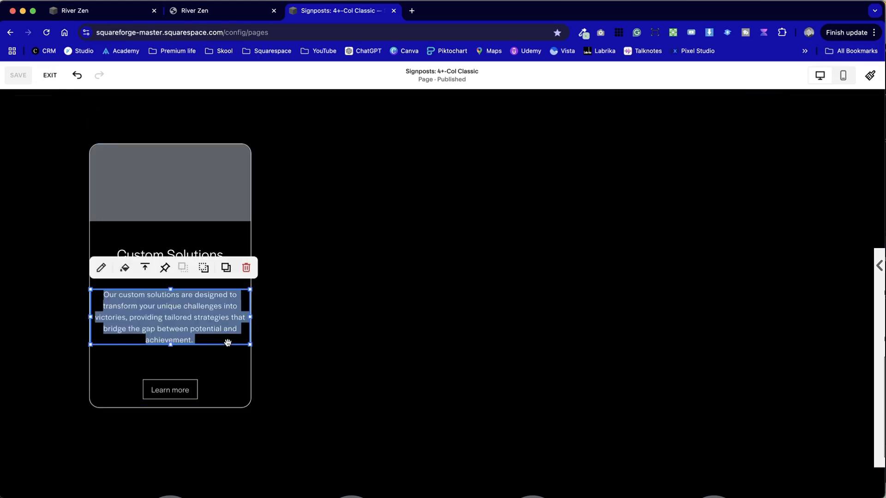
{"action": "left_click", "coordinate": [124, 270]}
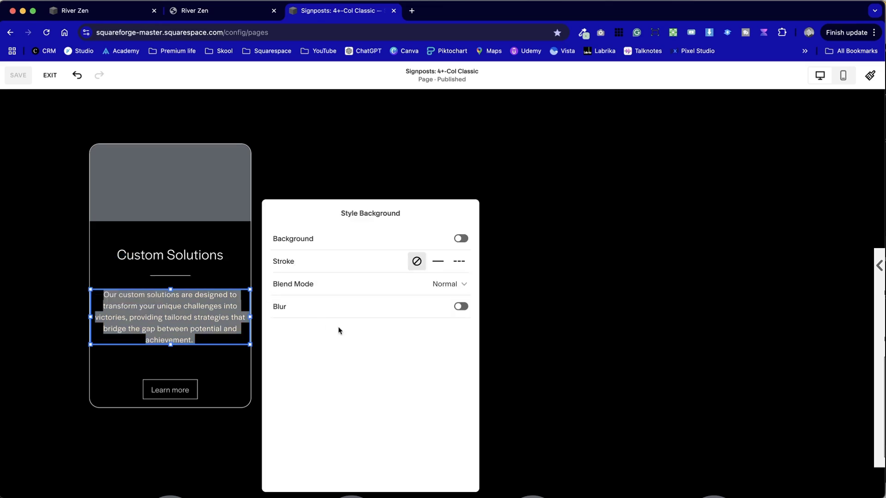
{"action": "left_click", "coordinate": [463, 239]}
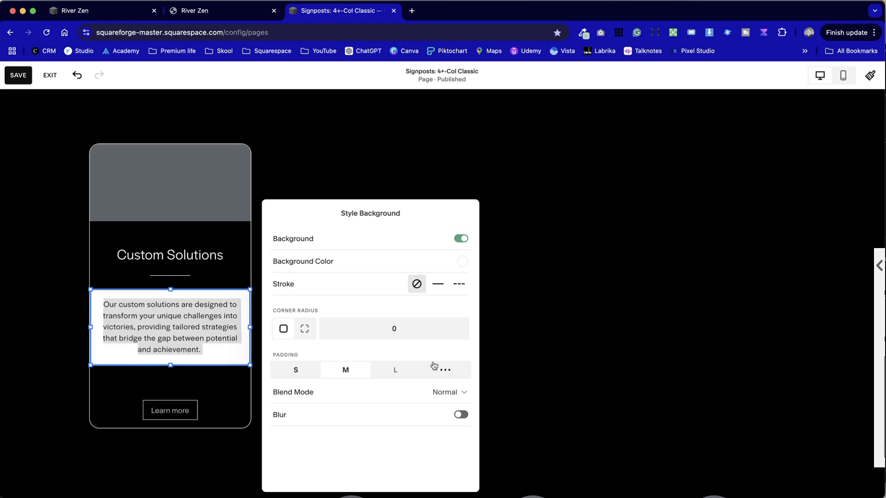
{"action": "left_click", "coordinate": [462, 261]}
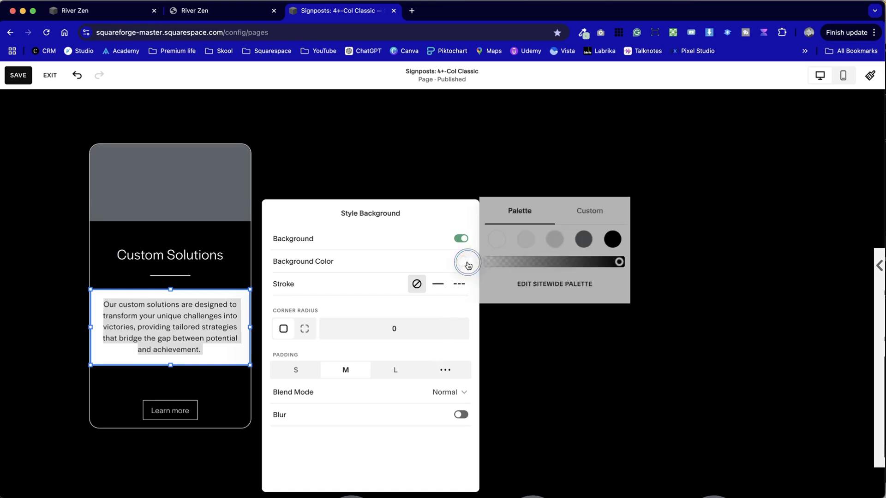
{"action": "left_click", "coordinate": [503, 243]}
{"action": "left_click_drag", "start_coordinate": [575, 263], "coordinate": [489, 262]}
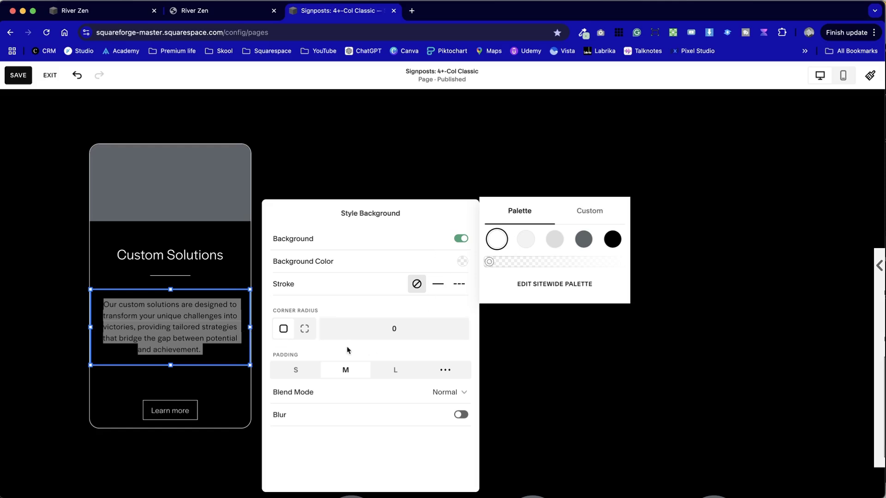
Set custom padding on the description block: 0% top and bottom, 9% left and right
{"action": "left_click", "coordinate": [393, 371]}
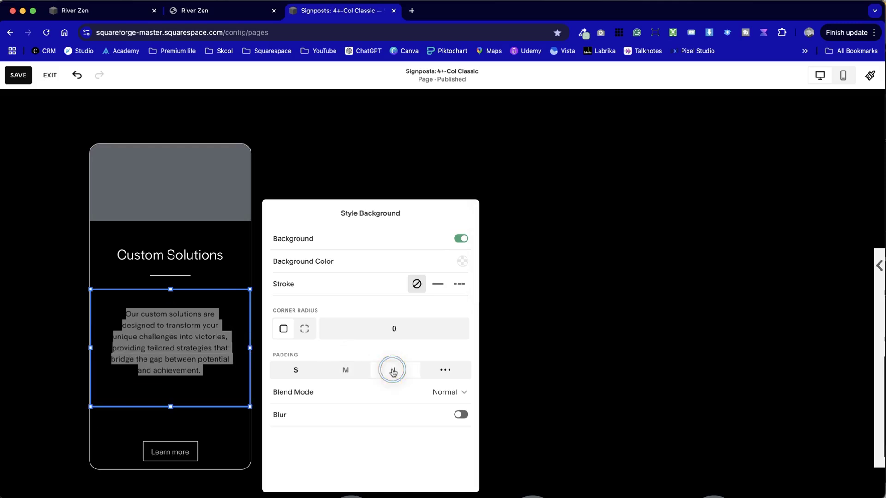
{"action": "left_click_drag", "start_coordinate": [333, 447], "coordinate": [352, 447]}
{"action": "left_click_drag", "start_coordinate": [331, 408], "coordinate": [254, 401]}
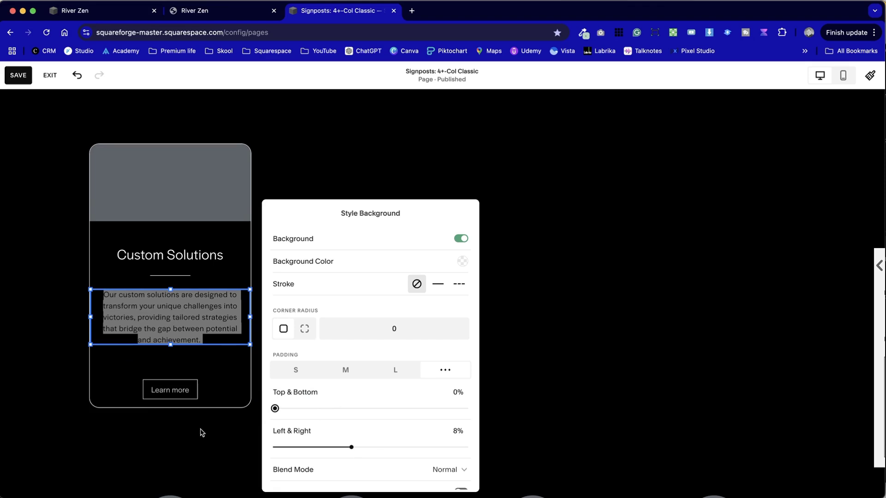
{"action": "mouse_move", "coordinate": [353, 448]}
{"action": "left_mouse_down"}
{"action": "mouse_move", "coordinate": [369, 445]}
{"action": "mouse_move", "coordinate": [361, 445]}
{"action": "left_mouse_up"}
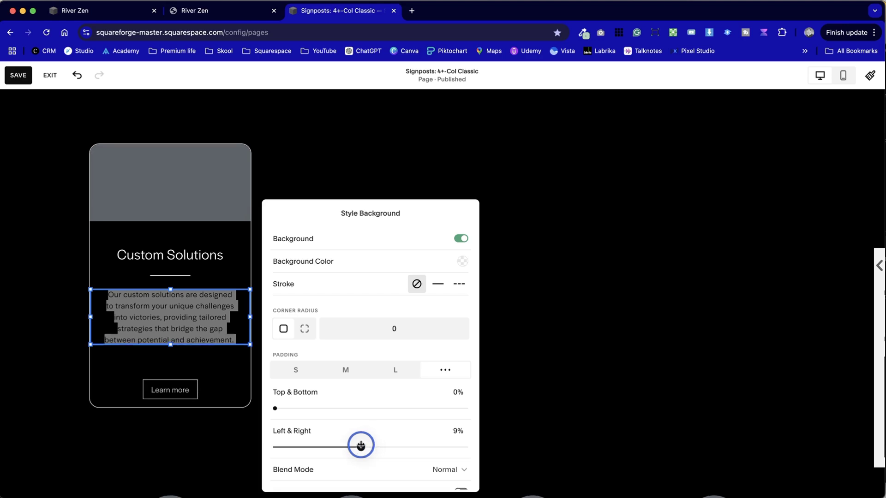
{"action": "left_click", "coordinate": [214, 452]}
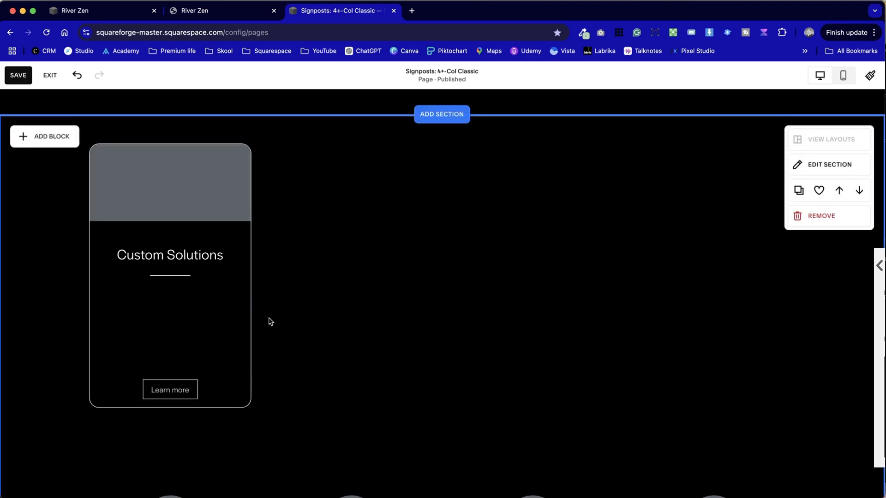
Change the colour of the Custom Solutions description text to the palette's white
{"action": "left_click", "coordinate": [201, 319]}
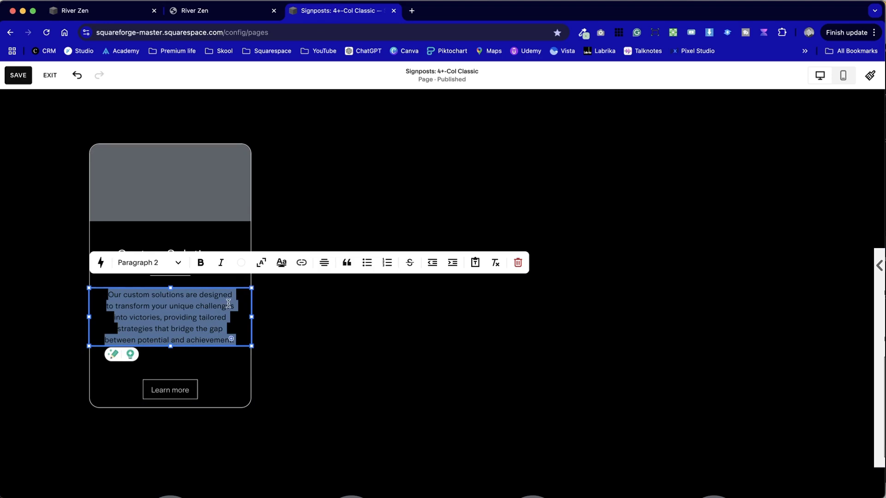
{"action": "left_click", "coordinate": [244, 266]}
{"action": "left_click", "coordinate": [198, 316]}
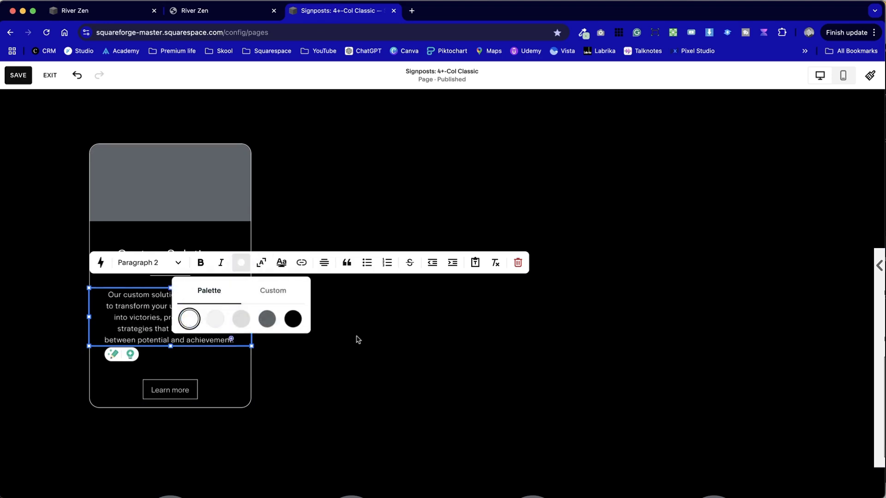
{"action": "left_click", "coordinate": [337, 338]}
Move the Learn more button up closer to the description and shorten the card's outline to end just below it
{"action": "left_click_drag", "start_coordinate": [164, 394], "coordinate": [166, 372]}
{"action": "left_click", "coordinate": [316, 384]}
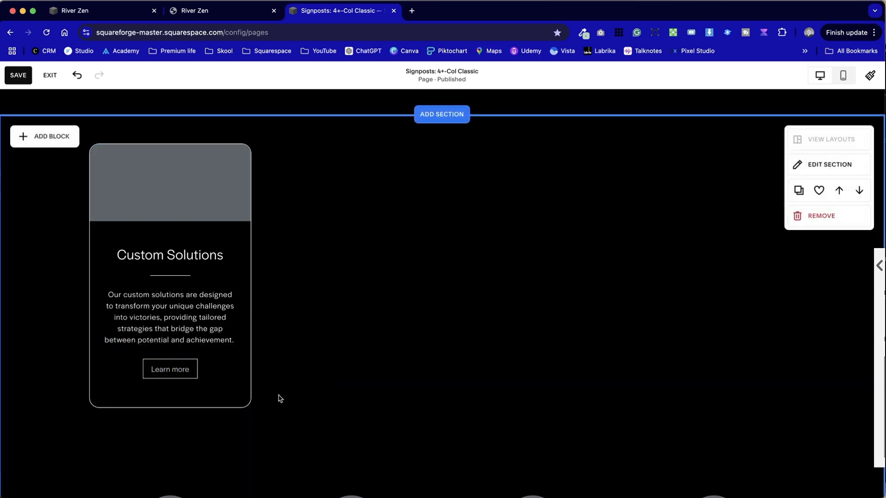
{"action": "left_click", "coordinate": [161, 407]}
{"action": "left_click_drag", "start_coordinate": [166, 407], "coordinate": [168, 387]}
{"action": "left_click", "coordinate": [338, 435]}
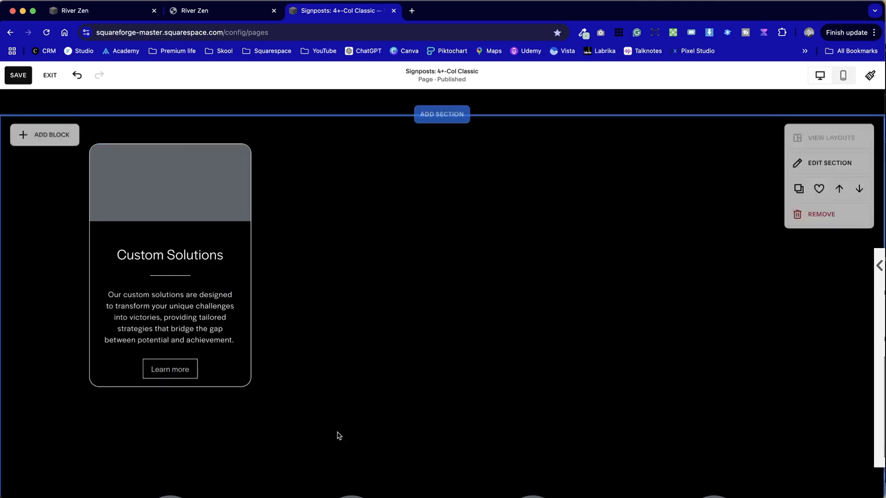
Extend the Custom Solutions card's outline downward to leave space below the Learn more button, and save the page
{"action": "left_click", "coordinate": [236, 376]}
{"action": "left_click", "coordinate": [257, 340]}
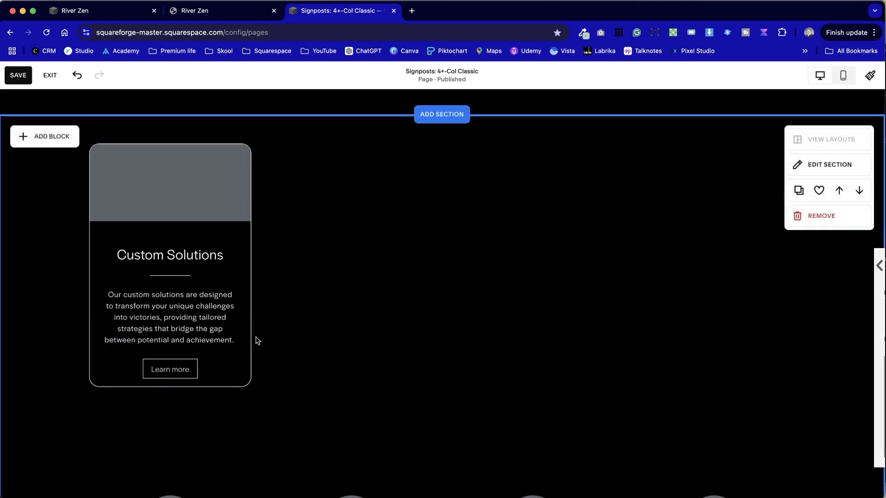
{"action": "left_click", "coordinate": [249, 342]}
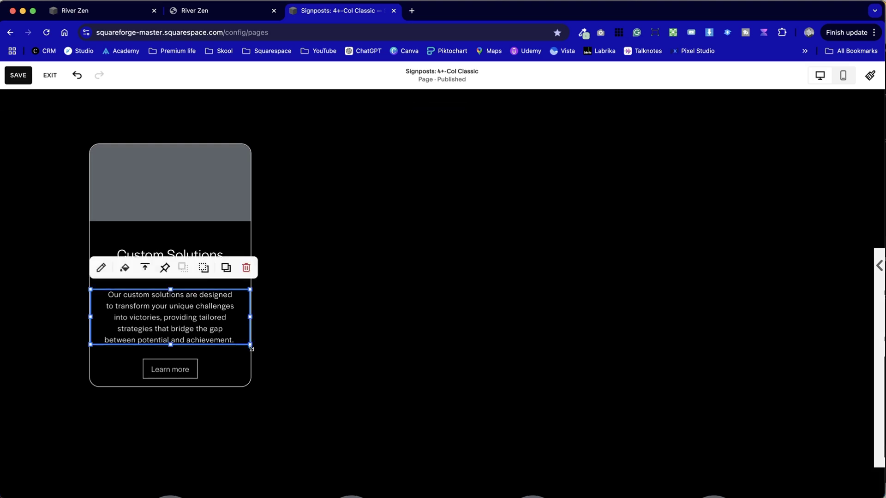
{"action": "left_click", "coordinate": [315, 263]}
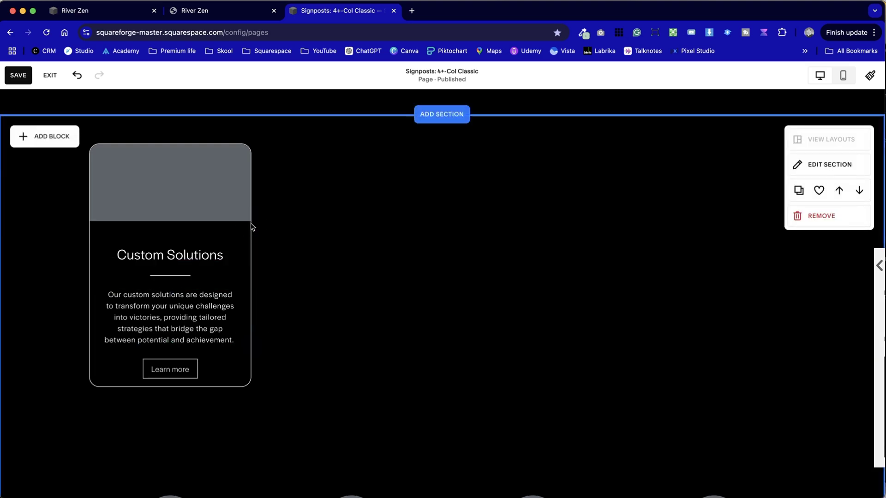
{"action": "left_click", "coordinate": [249, 223]}
{"action": "left_click_drag", "start_coordinate": [169, 387], "coordinate": [169, 406]}
{"action": "left_click", "coordinate": [368, 410]}
{"action": "scroll", "coordinate": [368, 410], "scroll_direction": "down", "scroll_amount": 1}
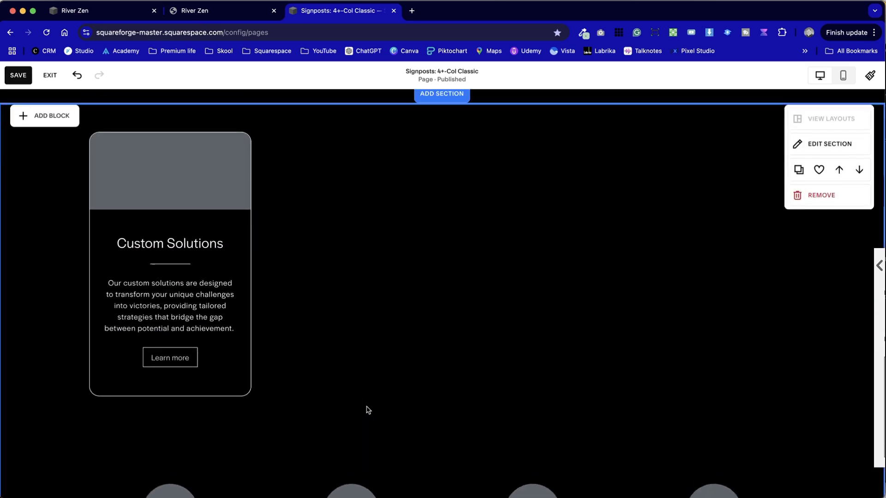
{"action": "scroll", "coordinate": [368, 411], "scroll_direction": "up", "scroll_amount": 1}
{"action": "left_click", "coordinate": [13, 75]}
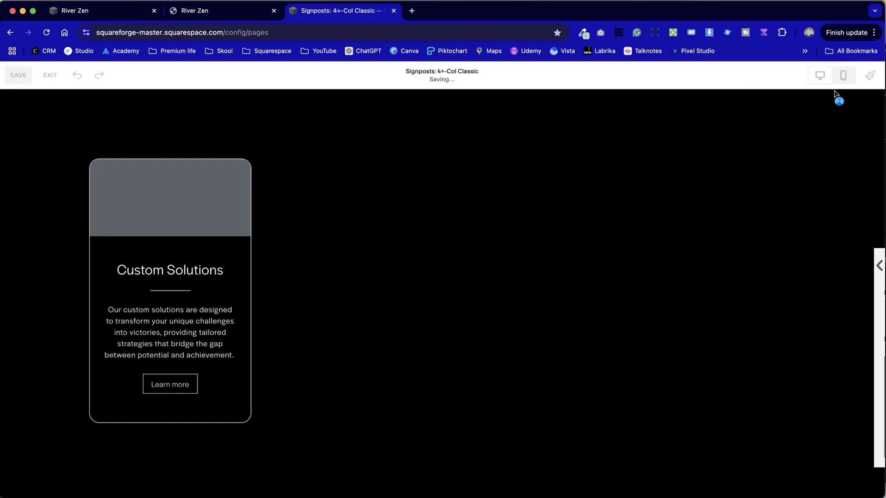
Check the Custom Solutions card's layout in the mobile view and return to the desktop view
{"action": "left_click", "coordinate": [843, 75]}
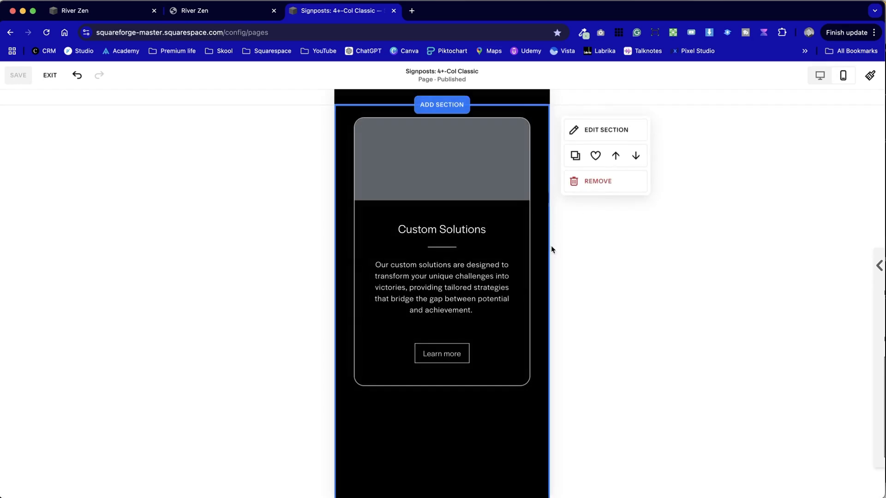
{"action": "scroll", "coordinate": [482, 340], "scroll_direction": "up", "scroll_amount": 2}
{"action": "scroll", "coordinate": [454, 340], "scroll_direction": "down", "scroll_amount": 3}
{"action": "scroll", "coordinate": [485, 345], "scroll_direction": "down", "scroll_amount": 1}
{"action": "scroll", "coordinate": [485, 345], "scroll_direction": "up", "scroll_amount": 2}
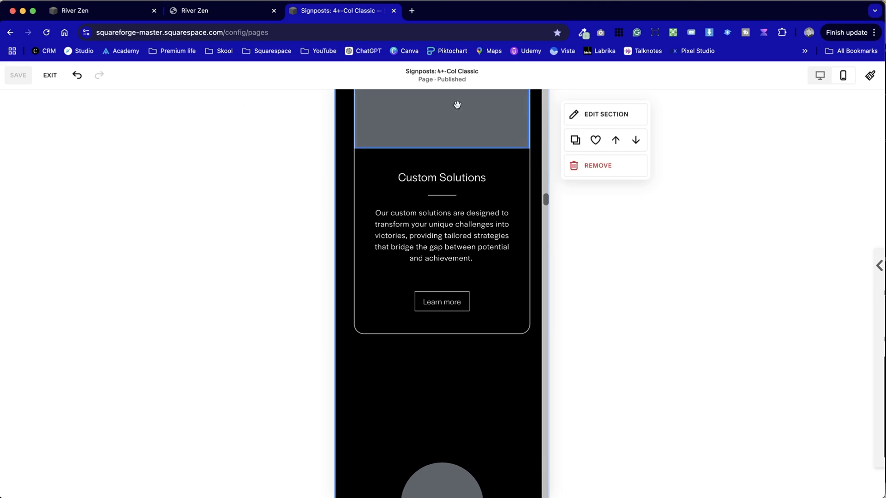
{"action": "left_click", "coordinate": [820, 75]}
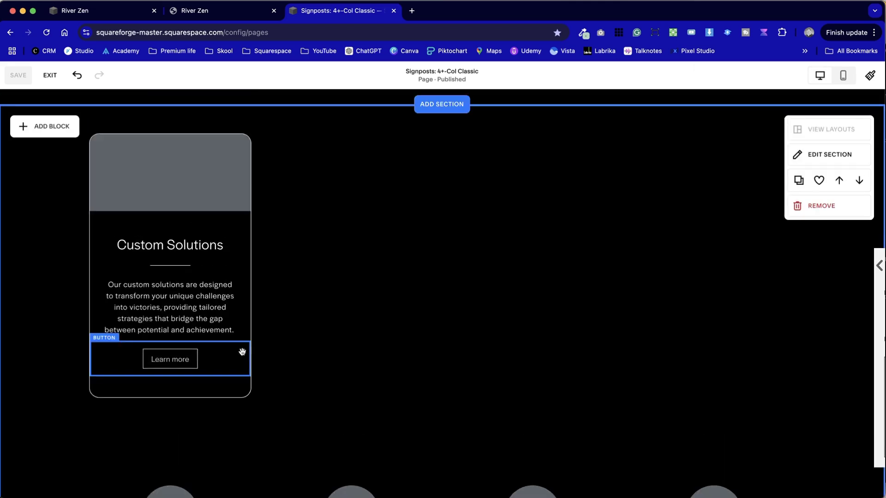
Duplicate all the blocks of the Custom Solutions card and place the copy beside it in the second column
{"action": "left_click", "coordinate": [151, 279]}
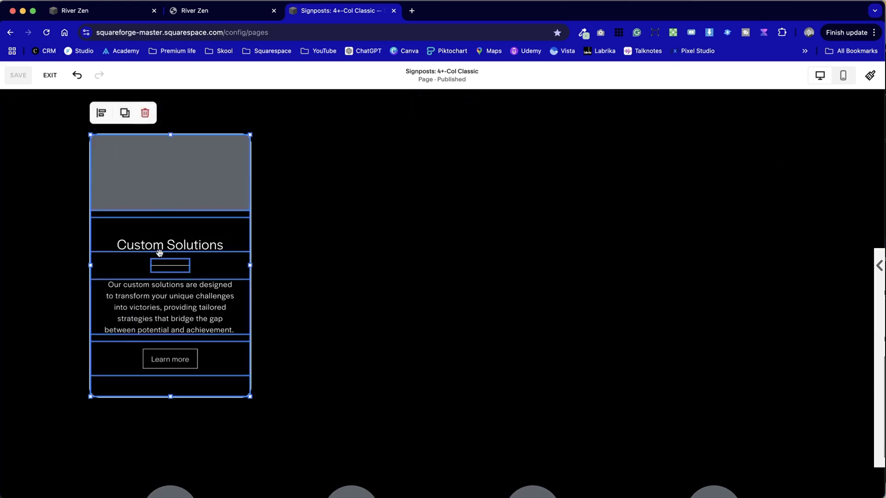
{"action": "left_click", "coordinate": [124, 113]}
{"action": "left_click_drag", "start_coordinate": [189, 207], "coordinate": [331, 171]}
{"action": "left_click", "coordinate": [492, 247]}
{"action": "left_click_drag", "start_coordinate": [474, 408], "coordinate": [530, 317]}
Replace the second card's heading with "Workshops & Webinars", copied from the original signpost row below
{"action": "scroll", "coordinate": [531, 318], "scroll_direction": "down", "scroll_amount": 5}
{"action": "left_click", "coordinate": [406, 358]}
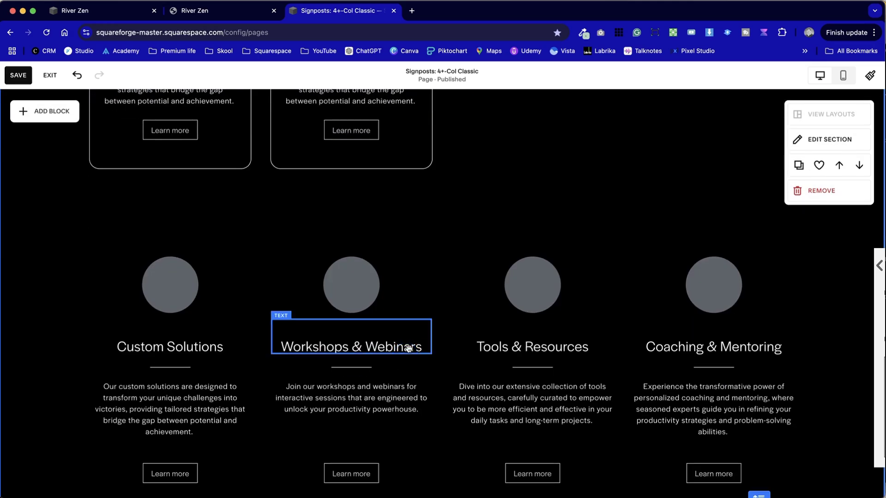
{"action": "double_click", "coordinate": [406, 349]}
{"action": "triple_click", "coordinate": [408, 349]}
{"action": "key", "text": "super+c"}
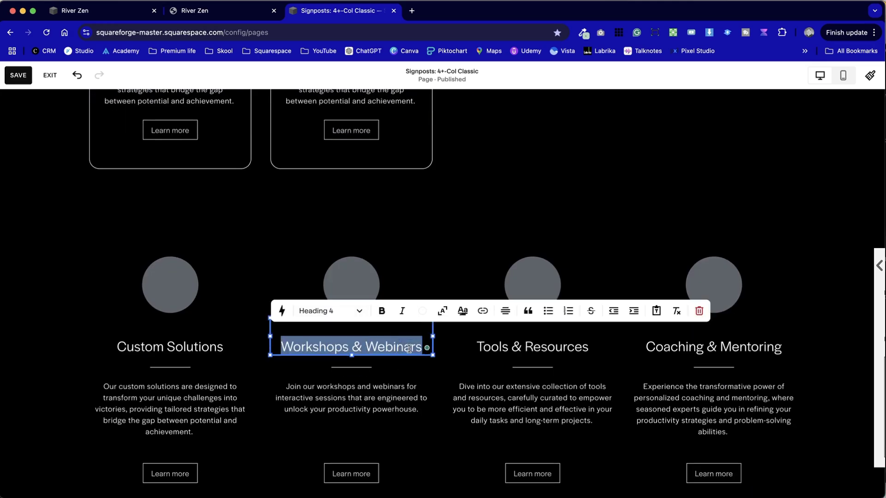
{"action": "scroll", "coordinate": [415, 277], "scroll_direction": "up", "scroll_amount": 3}
{"action": "left_click", "coordinate": [358, 159]}
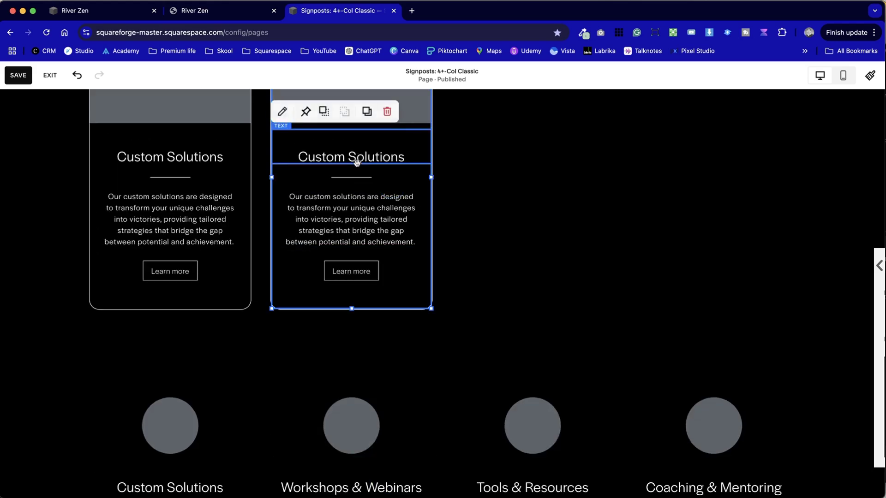
{"action": "double_click", "coordinate": [357, 158]}
{"action": "left_click", "coordinate": [310, 155]}
{"action": "left_click_drag", "start_coordinate": [308, 154], "coordinate": [391, 154]}
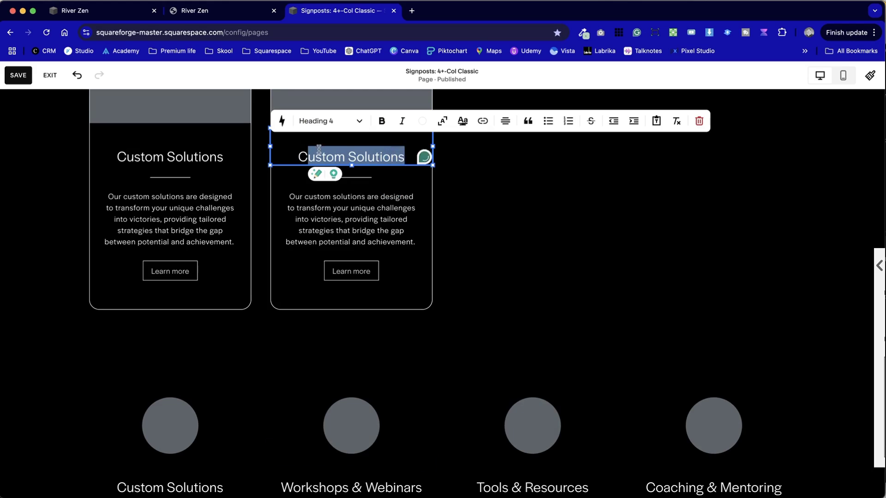
{"action": "key", "text": "super+v"}
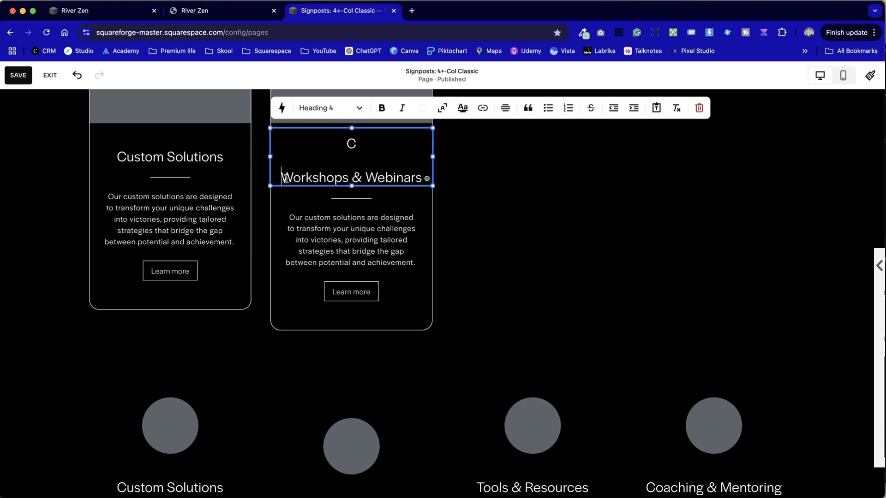
{"action": "key", "text": "BackSpace"}
{"action": "key", "text": "BackSpace"}
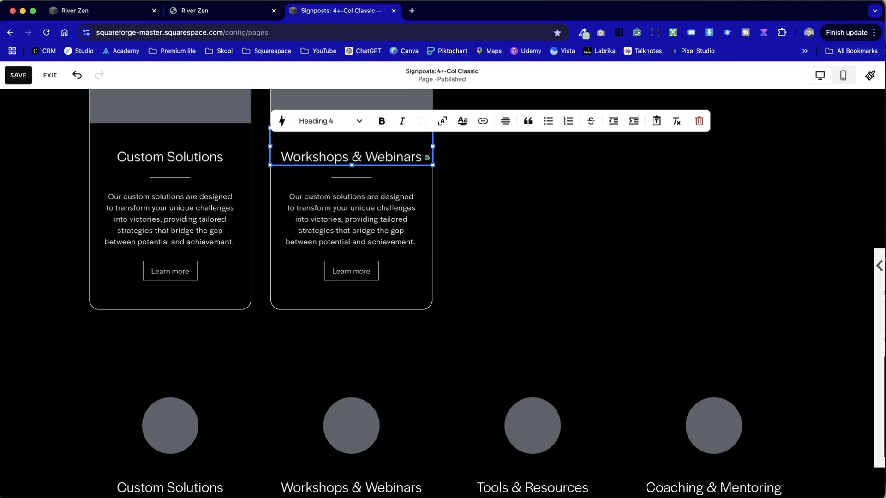
{"action": "left_click", "coordinate": [522, 209]}
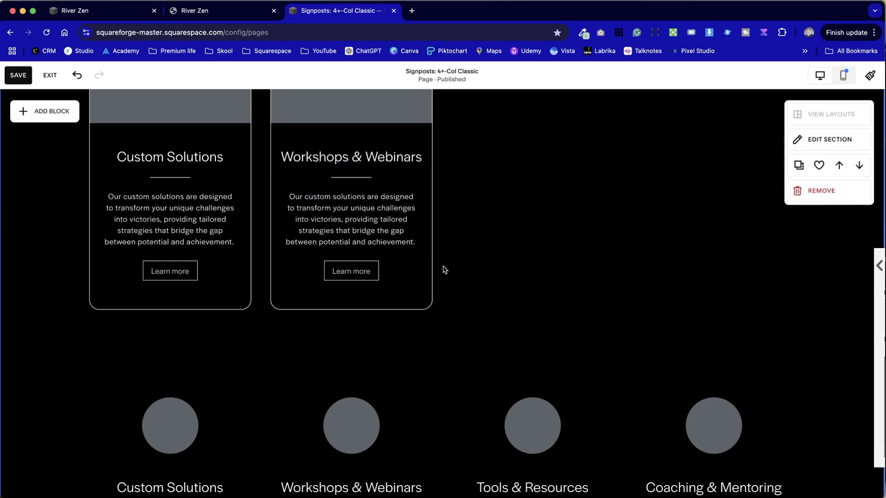
Replace the second card's description with the Workshops & Webinars text copied from the original row below
{"action": "scroll", "coordinate": [444, 270], "scroll_direction": "down", "scroll_amount": 5}
{"action": "left_click", "coordinate": [401, 280]}
{"action": "left_click", "coordinate": [401, 279]}
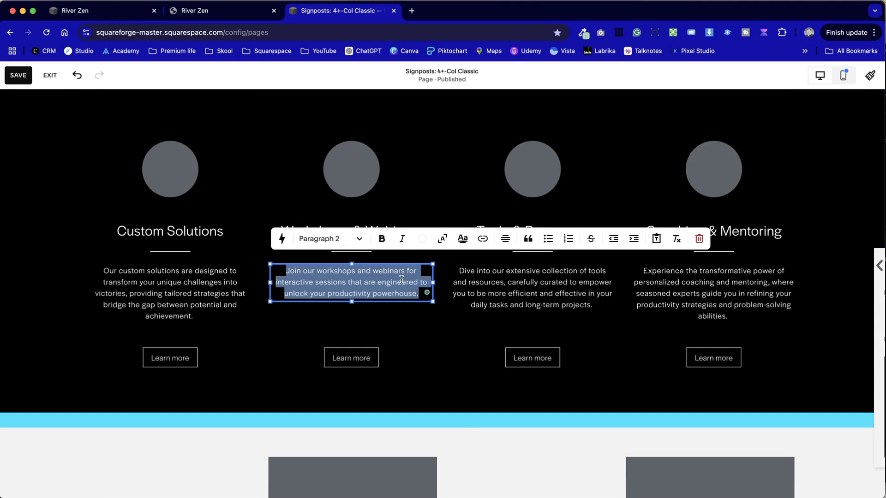
{"action": "scroll", "coordinate": [401, 280], "scroll_direction": "up", "scroll_amount": 5}
{"action": "left_click", "coordinate": [364, 236]}
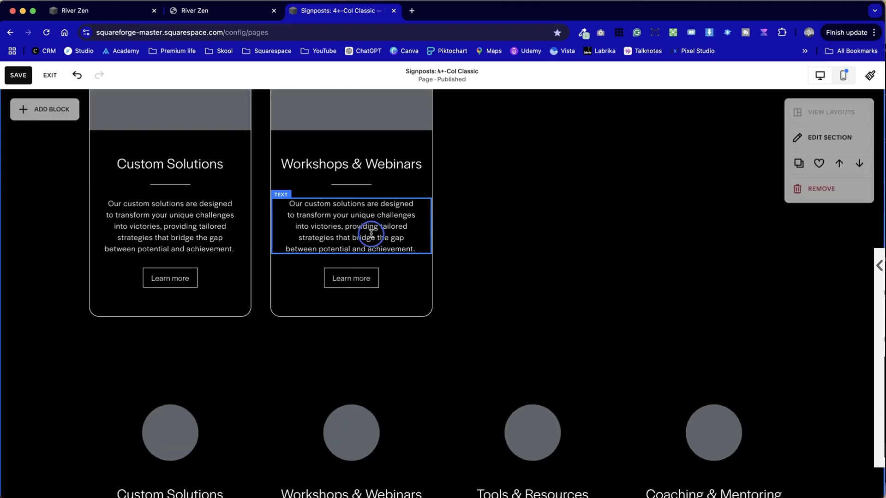
{"action": "double_click", "coordinate": [363, 238]}
{"action": "left_click_drag", "start_coordinate": [296, 203], "coordinate": [416, 254]}
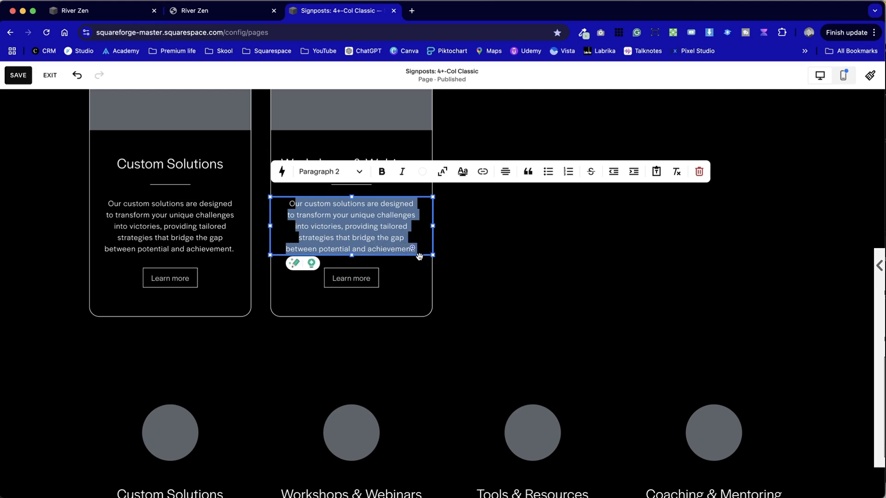
{"action": "type", "text": "O"}
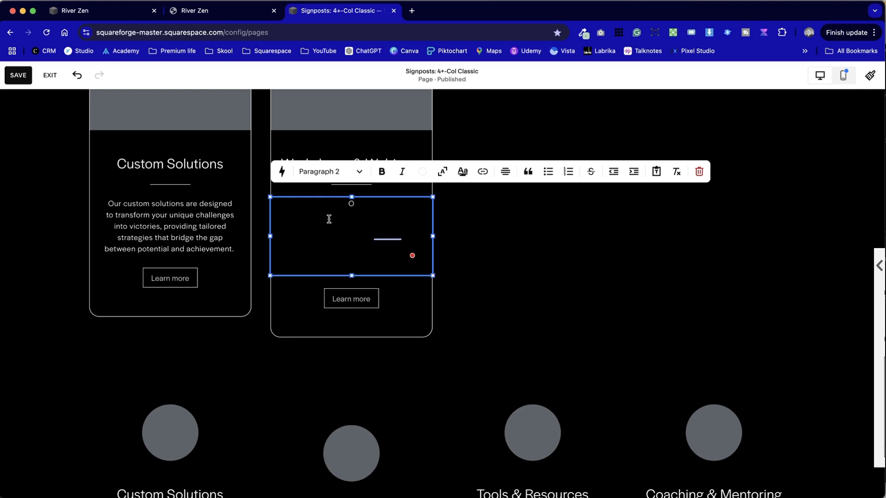
Colour the Workshops & Webinars description with the palette's white and remove the stray letter O and line break before it
{"action": "key", "text": "super+a"}
{"action": "left_click", "coordinate": [422, 172]}
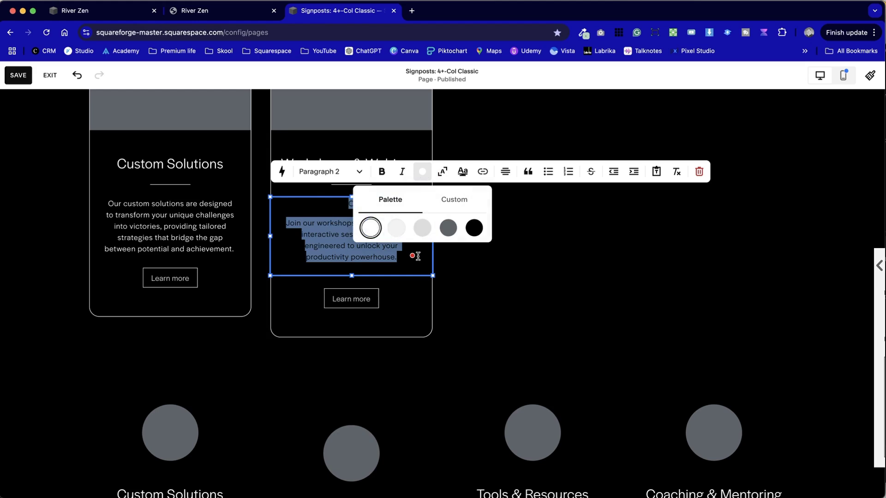
{"action": "left_click", "coordinate": [370, 227]}
{"action": "key", "text": "Escape"}
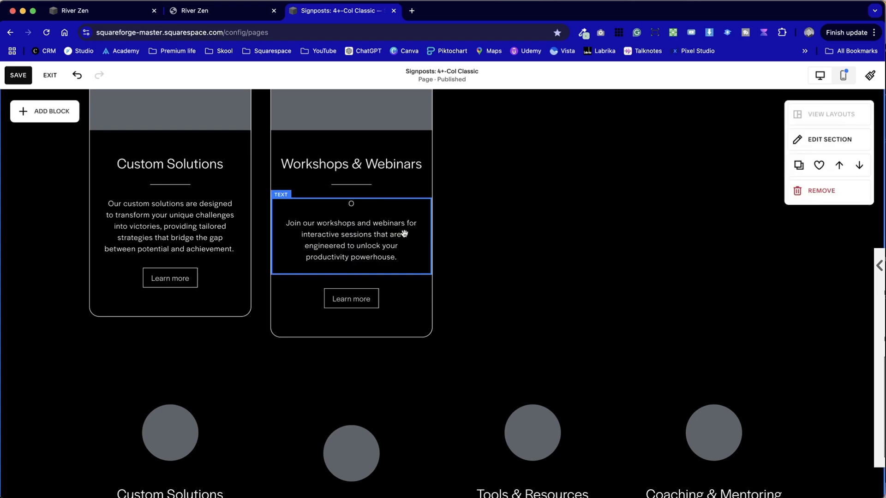
{"action": "left_click", "coordinate": [293, 220]}
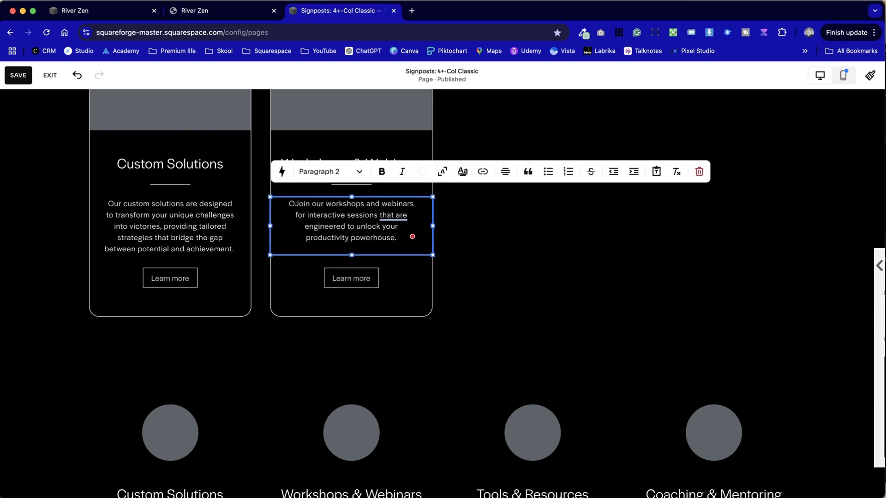
{"action": "left_click", "coordinate": [500, 252]}
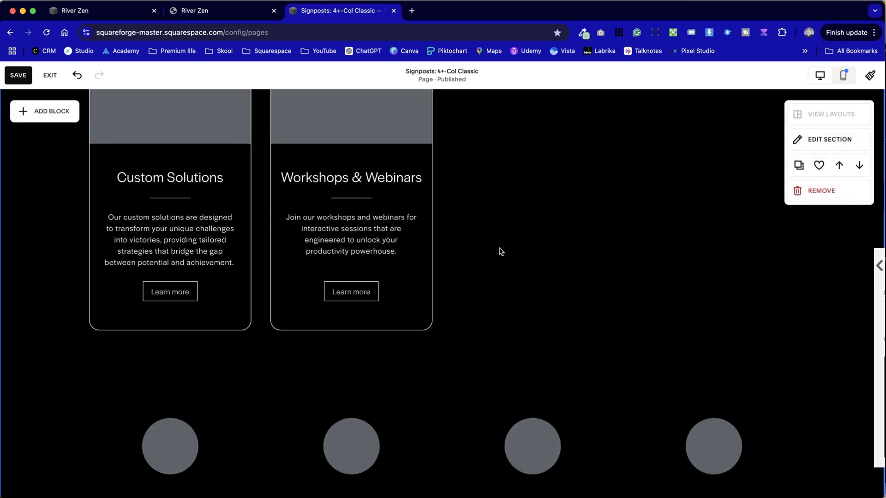
Duplicate the whole Workshops & Webinars card and place the copy in the third column
{"action": "left_click", "coordinate": [307, 117]}
{"action": "left_click", "coordinate": [306, 111]}
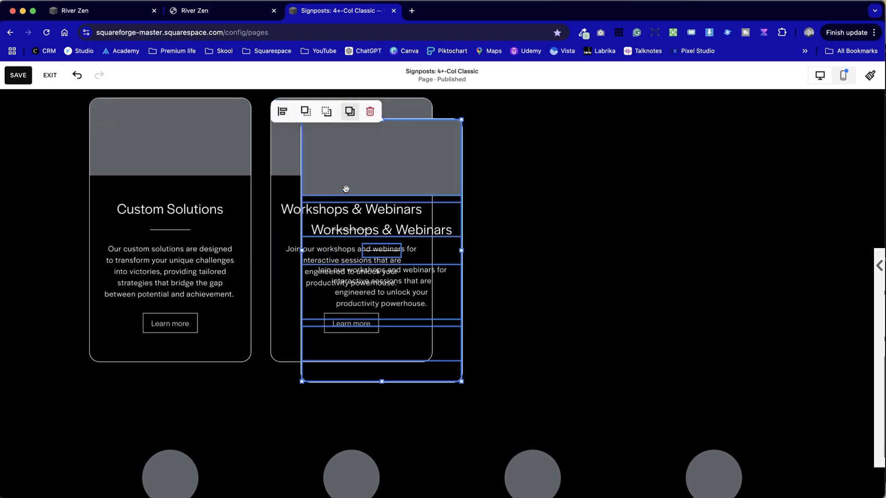
{"action": "left_click_drag", "start_coordinate": [352, 172], "coordinate": [513, 147]}
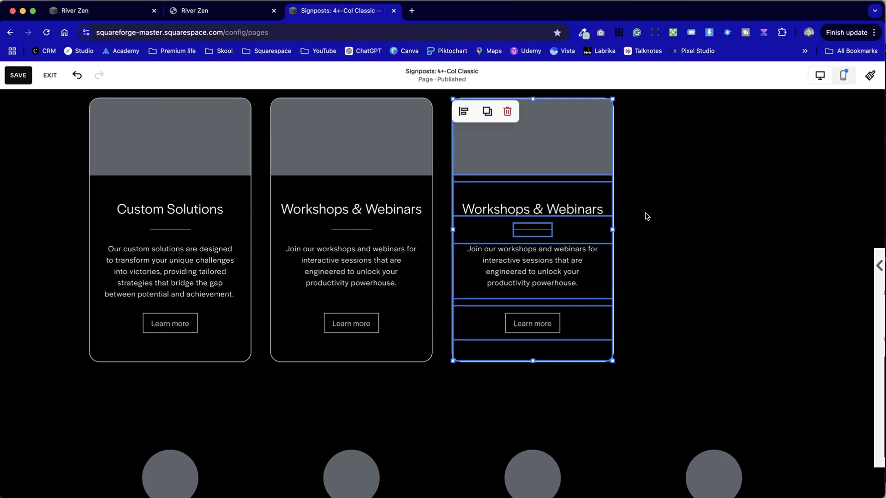
{"action": "left_click", "coordinate": [645, 216]}
{"action": "scroll", "coordinate": [646, 216], "scroll_direction": "down", "scroll_amount": 3}
{"action": "scroll", "coordinate": [646, 217], "scroll_direction": "down", "scroll_amount": 3}
{"action": "left_click", "coordinate": [558, 276]}
{"action": "key", "text": "super+a"}
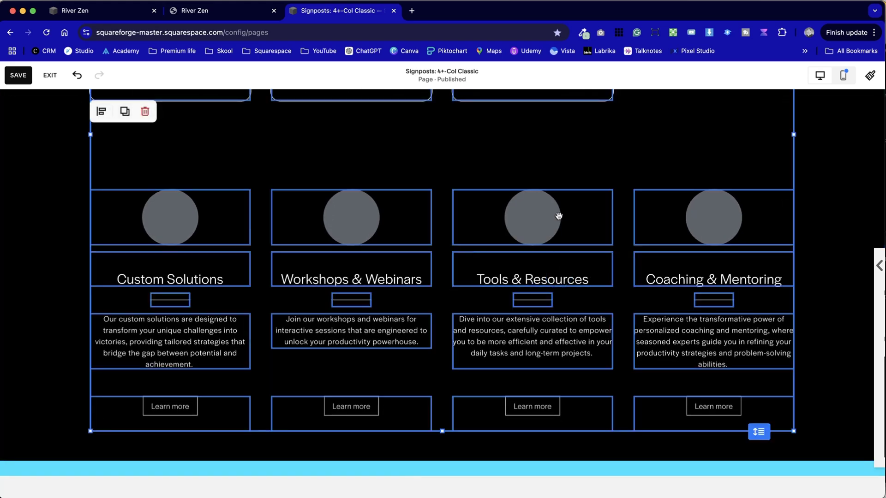
{"action": "left_click", "coordinate": [822, 271]}
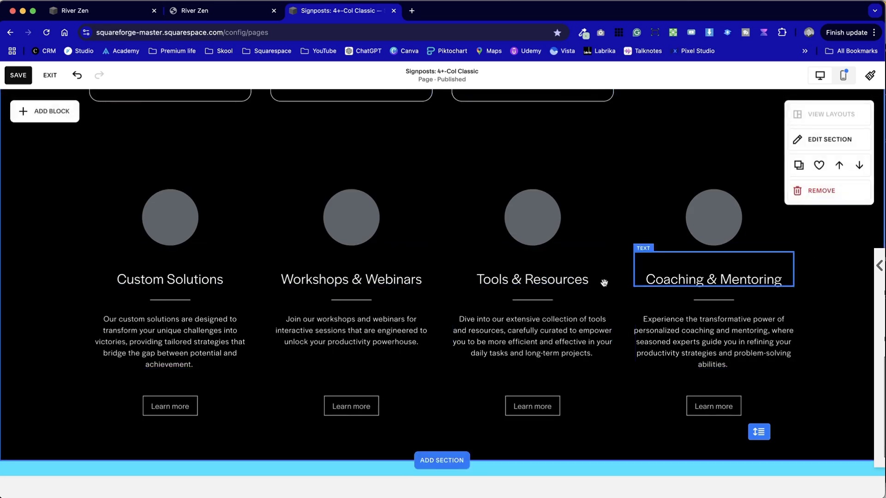
Replace the third card's heading with "Tools & Resources", copied from the original signpost row below
{"action": "double_click", "coordinate": [560, 281]}
{"action": "key", "text": "super+a"}
{"action": "key", "text": "super+c"}
{"action": "scroll", "coordinate": [560, 284], "scroll_direction": "up", "scroll_amount": 5}
{"action": "scroll", "coordinate": [560, 285], "scroll_direction": "up", "scroll_amount": 2}
{"action": "double_click", "coordinate": [561, 258]}
{"action": "key", "text": "super+a"}
{"action": "key", "text": "super+v"}
{"action": "left_click", "coordinate": [697, 319]}
Replace the third card's description with the Tools & Resources text copied from the original row below
{"action": "scroll", "coordinate": [697, 320], "scroll_direction": "down", "scroll_amount": 6}
{"action": "left_click", "coordinate": [584, 382]}
{"action": "double_click", "coordinate": [593, 403]}
{"action": "key", "text": "super+a"}
{"action": "key", "text": "super+c"}
{"action": "key", "text": "Escape"}
{"action": "scroll", "coordinate": [569, 306], "scroll_direction": "up", "scroll_amount": 5}
{"action": "left_click", "coordinate": [554, 253]}
{"action": "double_click", "coordinate": [554, 253]}
{"action": "key", "text": "super+a"}
{"action": "key", "text": "super+v"}
Change the colour of the Tools & Resources description text to the palette's white
{"action": "key", "text": "super+a"}
{"action": "left_click", "coordinate": [589, 225]}
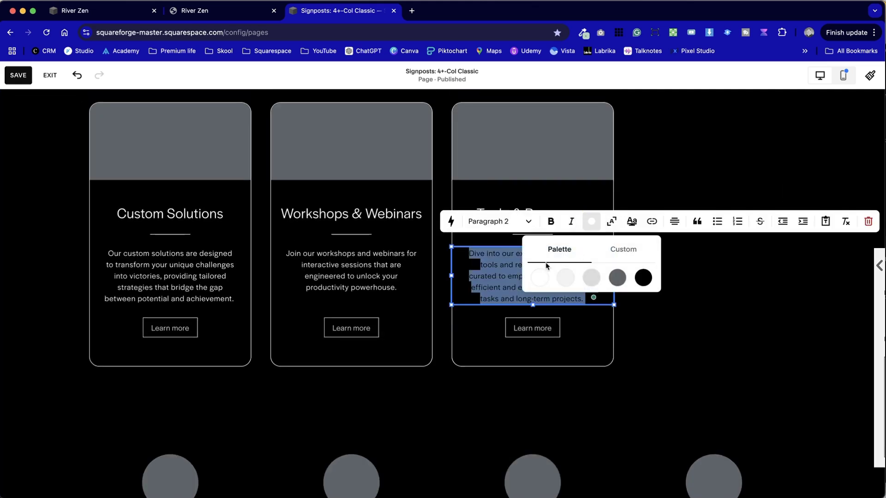
{"action": "left_click", "coordinate": [711, 350]}
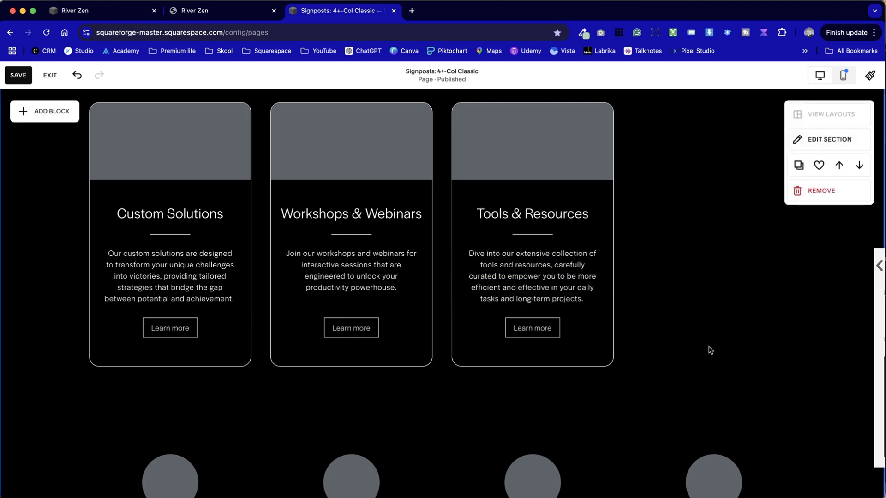
{"action": "double_click", "coordinate": [535, 280]}
{"action": "key", "text": "super+a"}
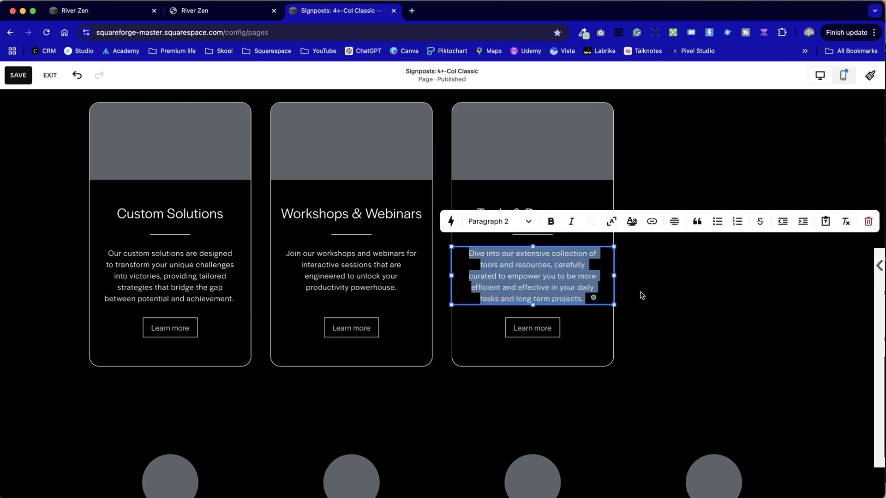
{"action": "left_click", "coordinate": [649, 300]}
Duplicate the whole Tools & Resources card and place the copy in the fourth column
{"action": "scroll", "coordinate": [648, 300], "scroll_direction": "up", "scroll_amount": 1}
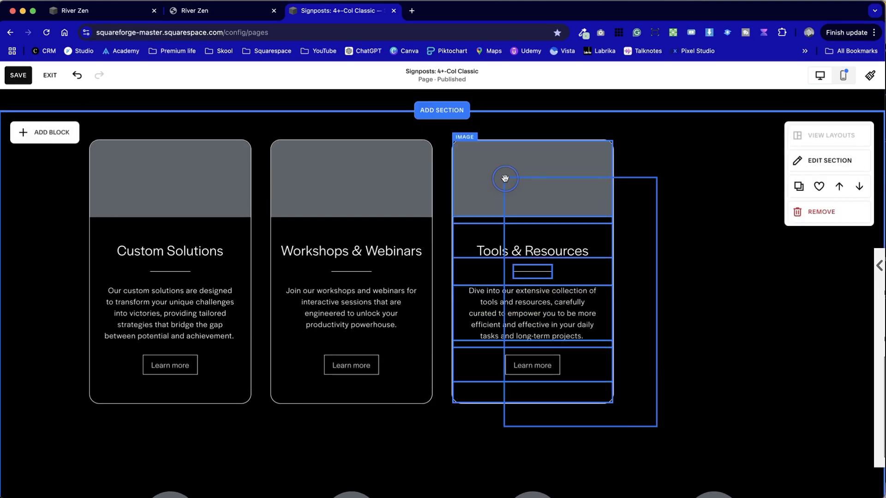
{"action": "left_click", "coordinate": [477, 149]}
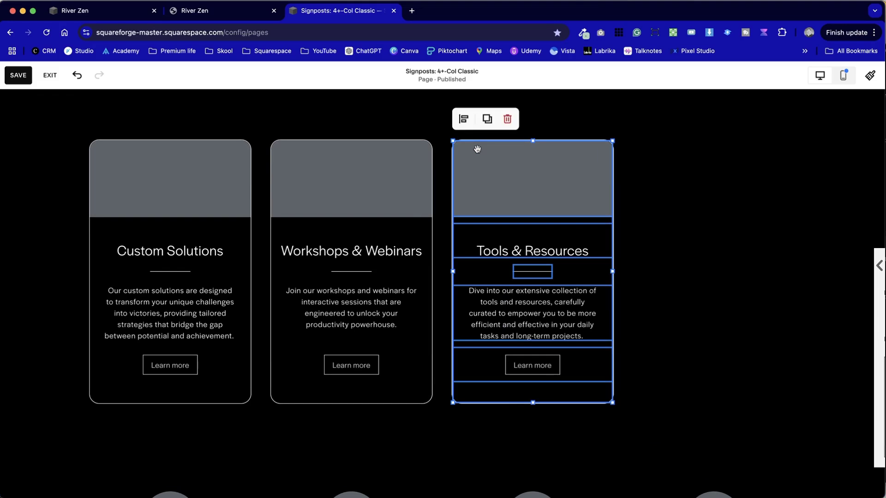
{"action": "left_click", "coordinate": [489, 121]}
{"action": "left_click_drag", "start_coordinate": [595, 194], "coordinate": [677, 182]}
Replace the fourth card's heading with "Coaching & Mentoring", copied from the original signpost row below
{"action": "scroll", "coordinate": [697, 296], "scroll_direction": "down", "scroll_amount": 6}
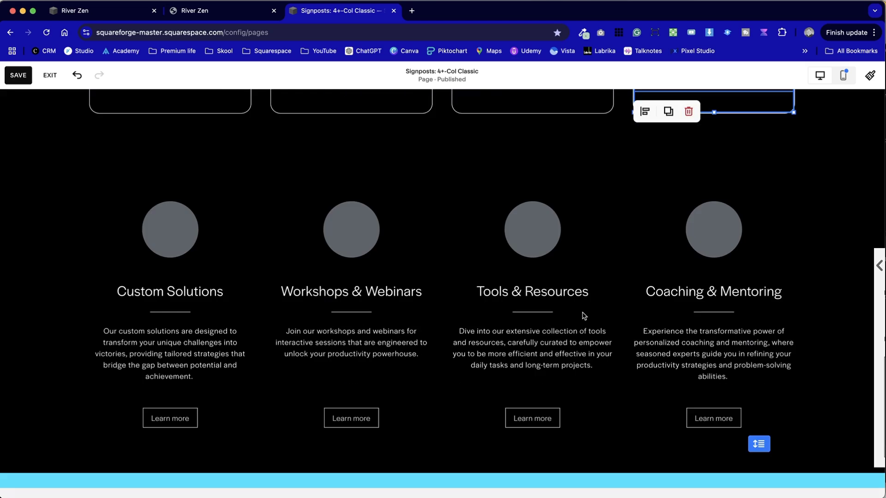
{"action": "left_click", "coordinate": [700, 294]}
{"action": "double_click", "coordinate": [701, 293]}
{"action": "key", "text": "super+c"}
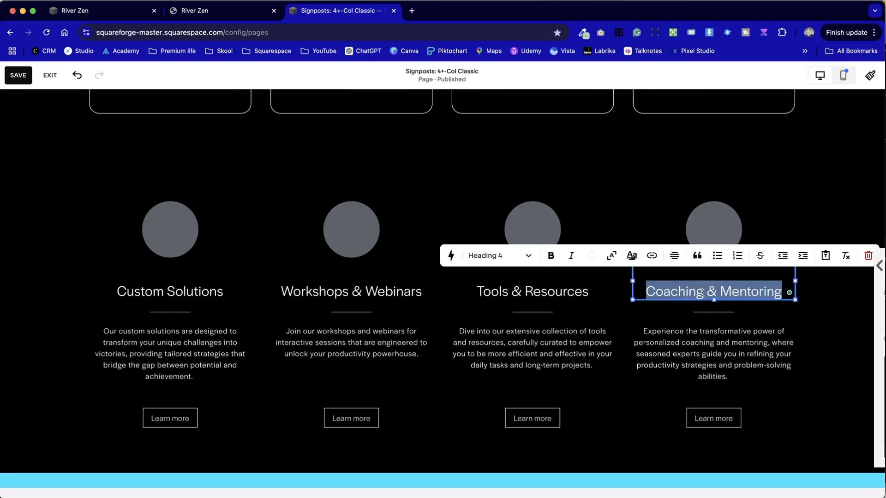
{"action": "scroll", "coordinate": [700, 294], "scroll_direction": "up", "scroll_amount": 5}
{"action": "left_click", "coordinate": [668, 192]}
{"action": "left_click_drag", "start_coordinate": [667, 192], "coordinate": [786, 195]}
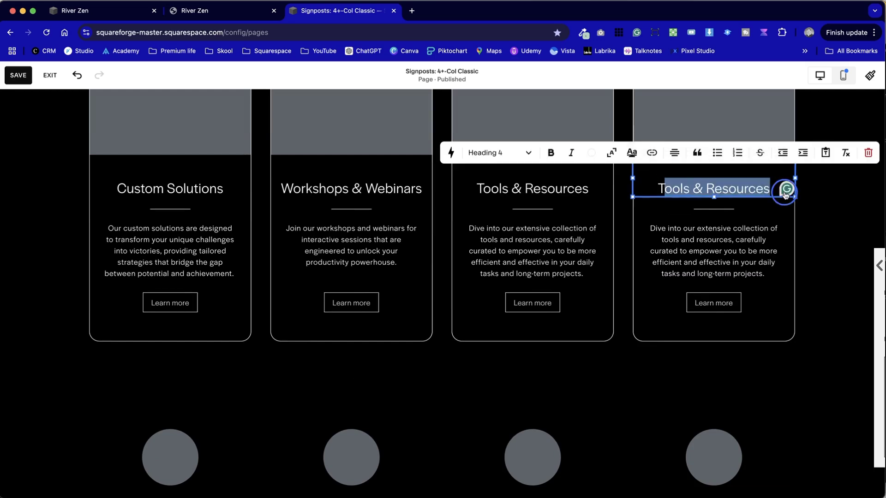
{"action": "key", "text": "super+v"}
{"action": "left_click", "coordinate": [649, 207]}
{"action": "key", "text": "BackSpace"}
{"action": "key", "text": "BackSpace"}
Replace the fourth card's description with the Coaching & Mentoring text copied from the original row below
{"action": "scroll", "coordinate": [680, 253], "scroll_direction": "down", "scroll_amount": 7}
{"action": "left_click", "coordinate": [680, 273]}
{"action": "key", "text": "super+a"}
{"action": "left_click", "coordinate": [815, 268]}
{"action": "left_click", "coordinate": [750, 274]}
{"action": "key", "text": "super+a"}
{"action": "left_click", "coordinate": [832, 277]}
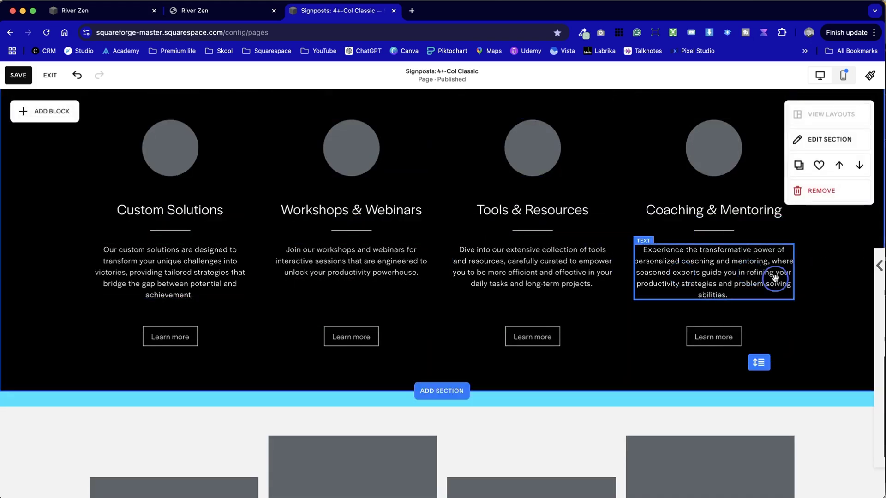
{"action": "double_click", "coordinate": [775, 278]}
{"action": "key", "text": "super+a"}
{"action": "scroll", "coordinate": [776, 278], "scroll_direction": "up", "scroll_amount": 6}
{"action": "double_click", "coordinate": [741, 244]}
{"action": "left_click", "coordinate": [742, 242]}
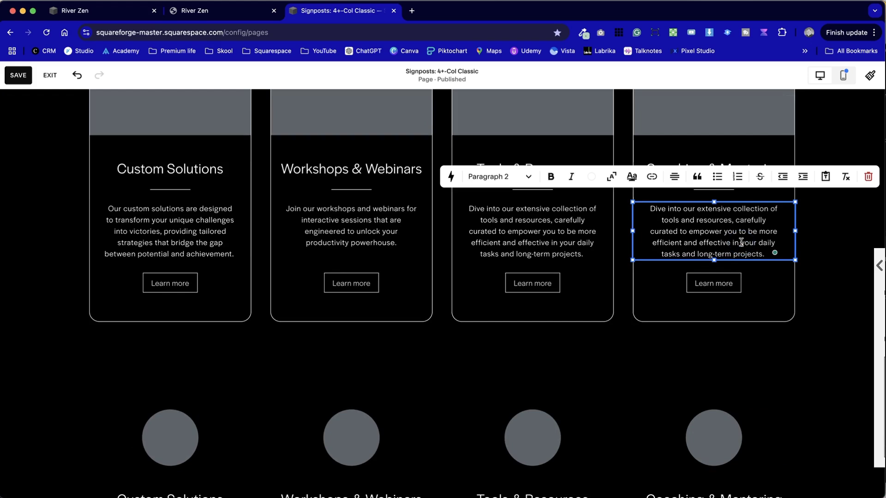
{"action": "left_click_drag", "start_coordinate": [655, 207], "coordinate": [765, 253]}
{"action": "key", "text": "BackSpace"}
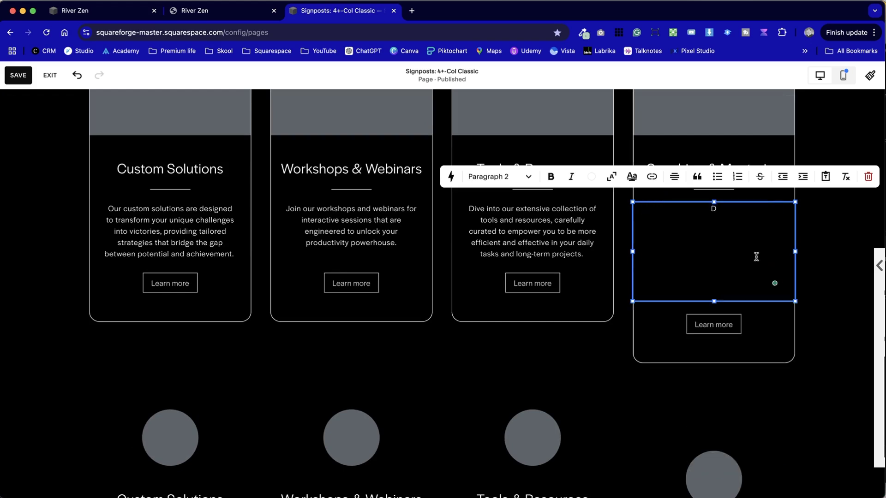
{"action": "key", "text": "super+z"}
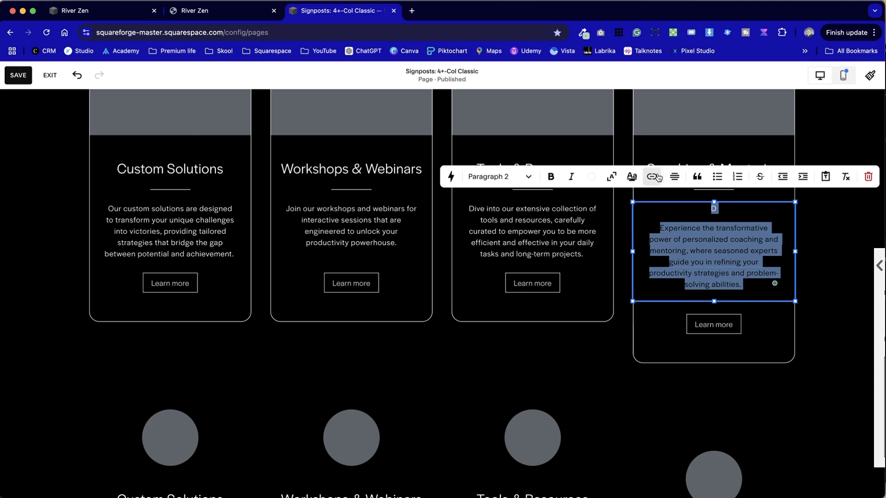
Change the colour of the Coaching & Mentoring description text to the palette's white
{"action": "left_click", "coordinate": [591, 176]}
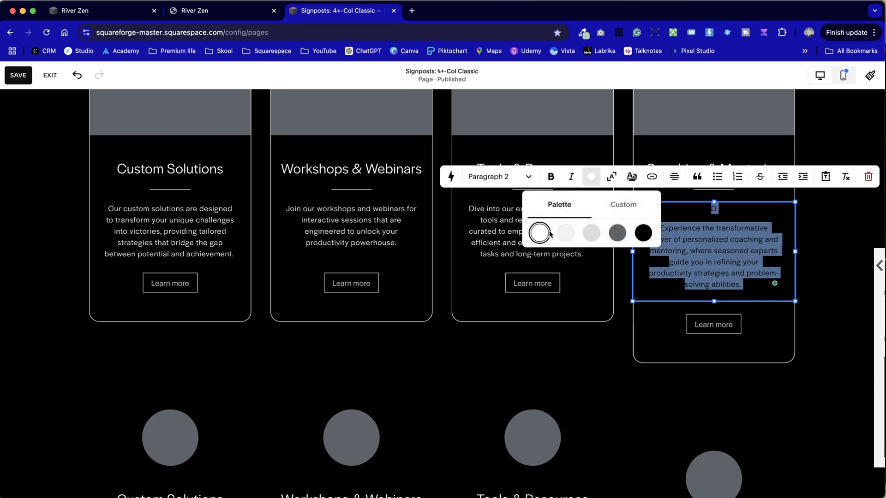
{"action": "left_click", "coordinate": [566, 234]}
{"action": "left_click", "coordinate": [541, 234]}
{"action": "left_click", "coordinate": [823, 265]}
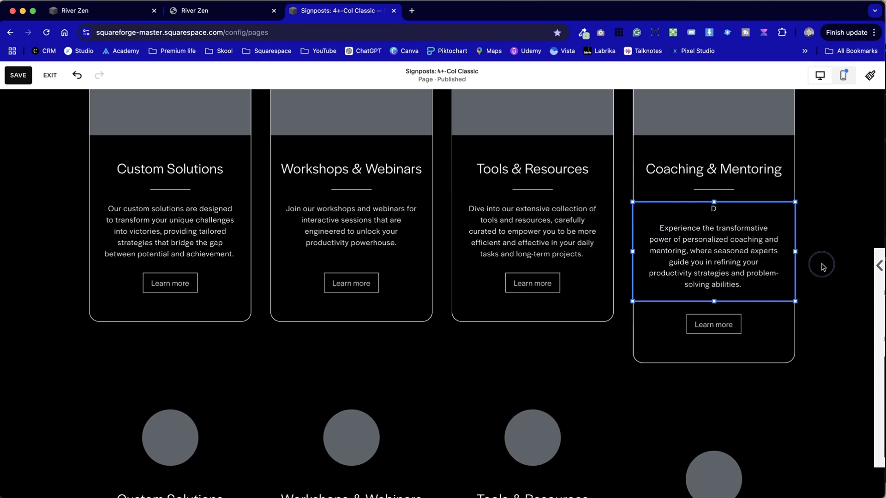
Delete the leftover "D" and the blank line above the Coaching & Mentoring description
{"action": "double_click", "coordinate": [666, 231]}
{"action": "left_click", "coordinate": [661, 227]}
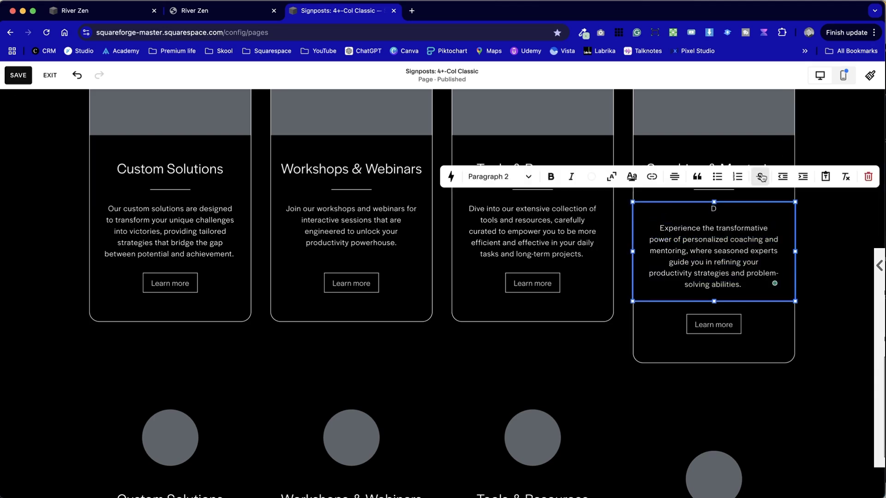
{"action": "key", "text": "BackSpace"}
{"action": "left_click", "coordinate": [816, 275]}
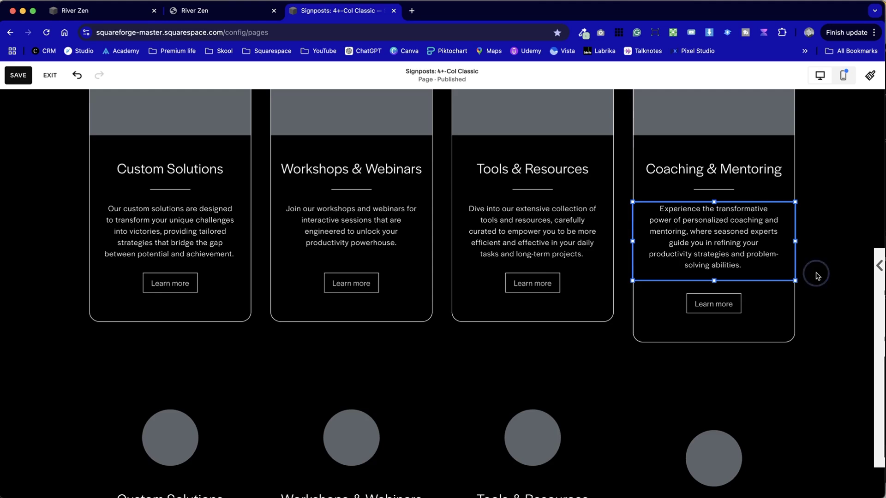
Shorten the Coaching & Mentoring card outline and move its Learn more button up to line up with the other cards
{"action": "scroll", "coordinate": [816, 275], "scroll_direction": "up", "scroll_amount": 1}
{"action": "left_click_drag", "start_coordinate": [751, 384], "coordinate": [740, 381]}
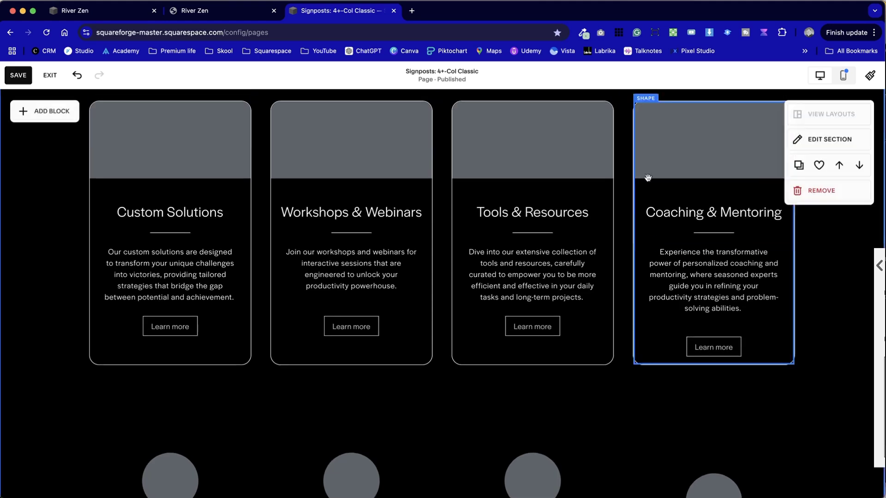
{"action": "left_click", "coordinate": [733, 344]}
{"action": "left_click_drag", "start_coordinate": [732, 343], "coordinate": [729, 324]}
Shorten the Coaching & Mentoring description so it ends with "productivity and problem-solving."
{"action": "double_click", "coordinate": [728, 288]}
{"action": "left_click", "coordinate": [739, 308]}
{"action": "double_click", "coordinate": [729, 297]}
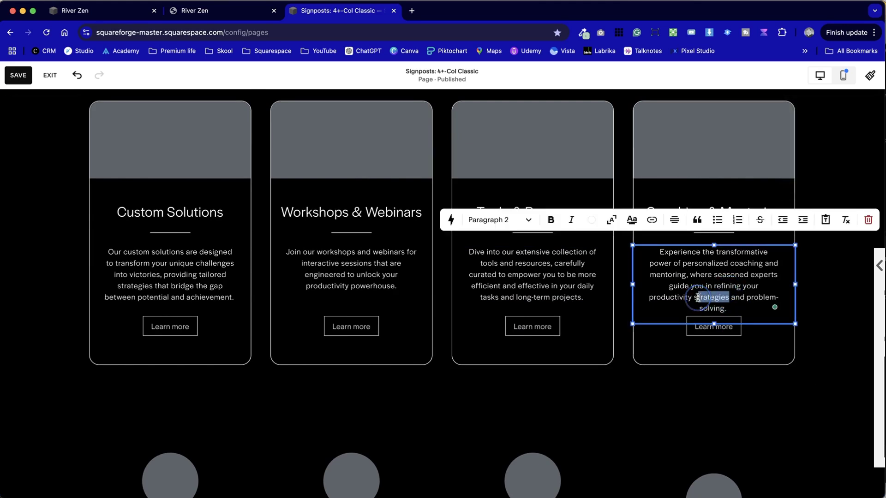
{"action": "key", "text": "BackSpace"}
{"action": "key", "text": "BackSpace"}
{"action": "left_click", "coordinate": [735, 377]}
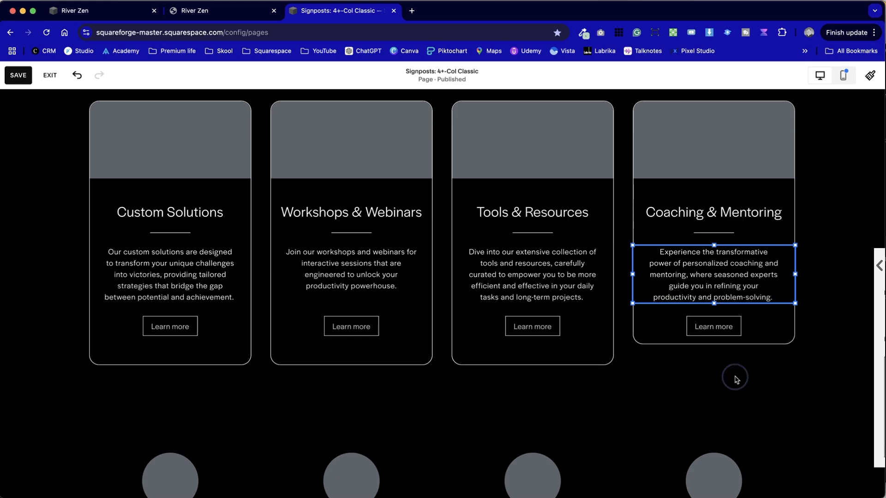
Extend the Coaching & Mentoring card outline downward to match the height of the other three cards
{"action": "left_click", "coordinate": [776, 338]}
{"action": "left_click", "coordinate": [819, 297]}
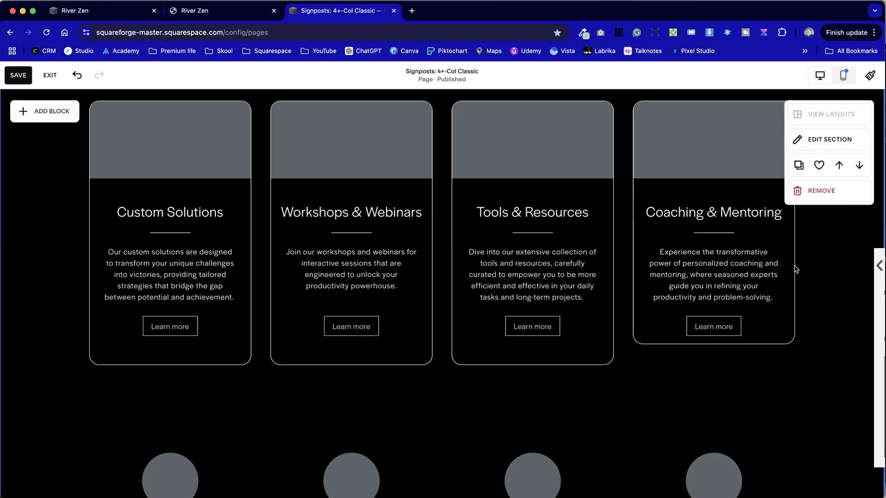
{"action": "left_click", "coordinate": [715, 341]}
{"action": "left_click_drag", "start_coordinate": [715, 347], "coordinate": [716, 369]}
{"action": "left_click", "coordinate": [721, 385]}
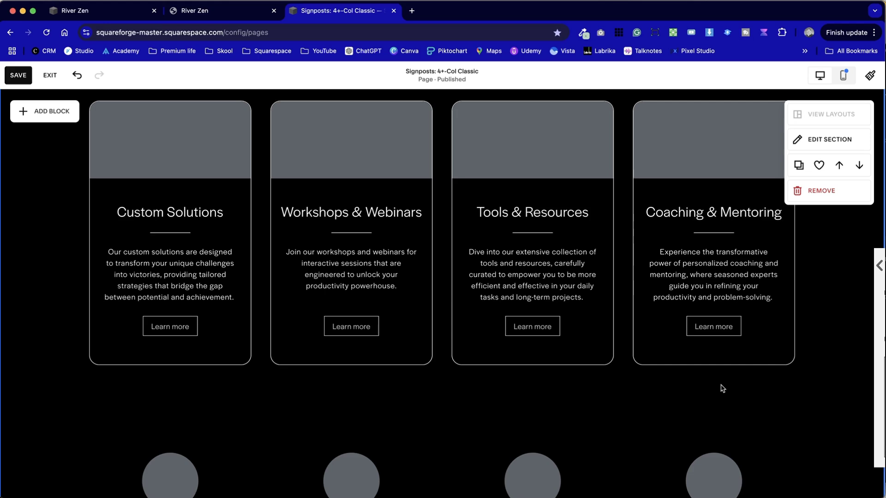
Delete the whole original signpost row with round images below the four new cards
{"action": "scroll", "coordinate": [723, 389], "scroll_direction": "up", "scroll_amount": 2}
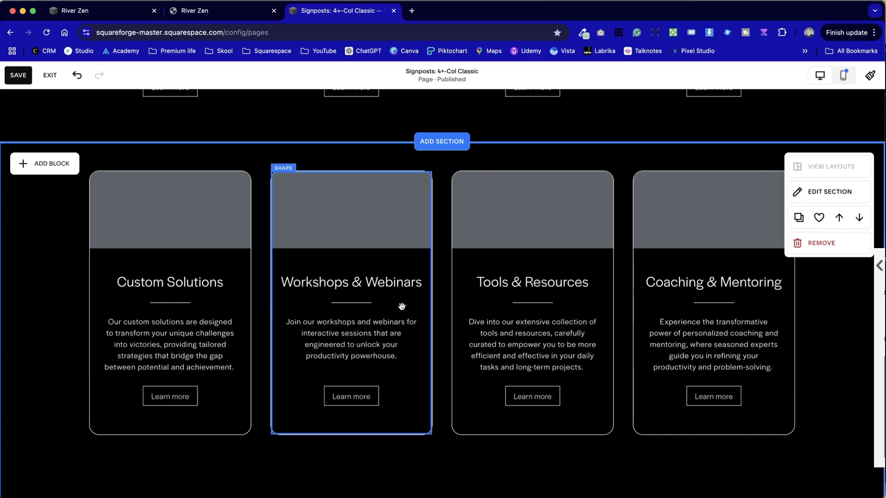
{"action": "scroll", "coordinate": [412, 460], "scroll_direction": "down", "scroll_amount": 1}
{"action": "scroll", "coordinate": [412, 460], "scroll_direction": "down", "scroll_amount": 5}
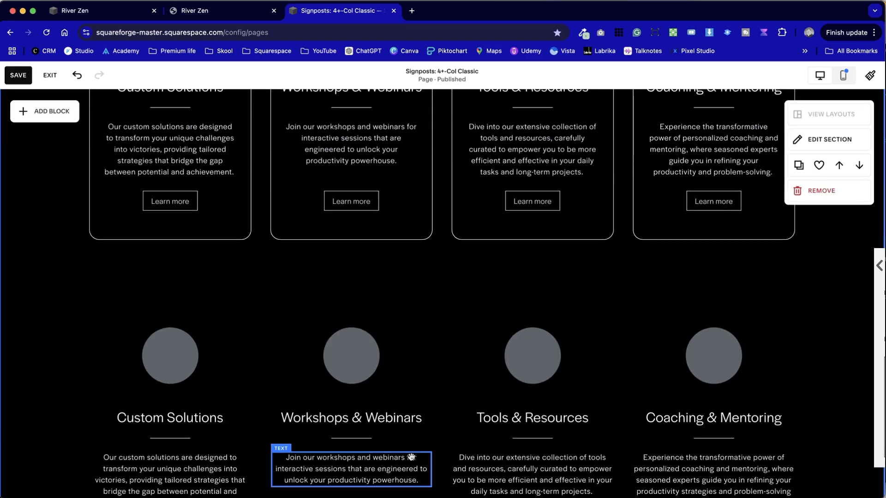
{"action": "scroll", "coordinate": [411, 456], "scroll_direction": "up", "scroll_amount": 5}
{"action": "scroll", "coordinate": [411, 457], "scroll_direction": "down", "scroll_amount": 9}
{"action": "scroll", "coordinate": [411, 456], "scroll_direction": "up", "scroll_amount": 1}
{"action": "left_click_drag", "start_coordinate": [113, 151], "coordinate": [774, 454]}
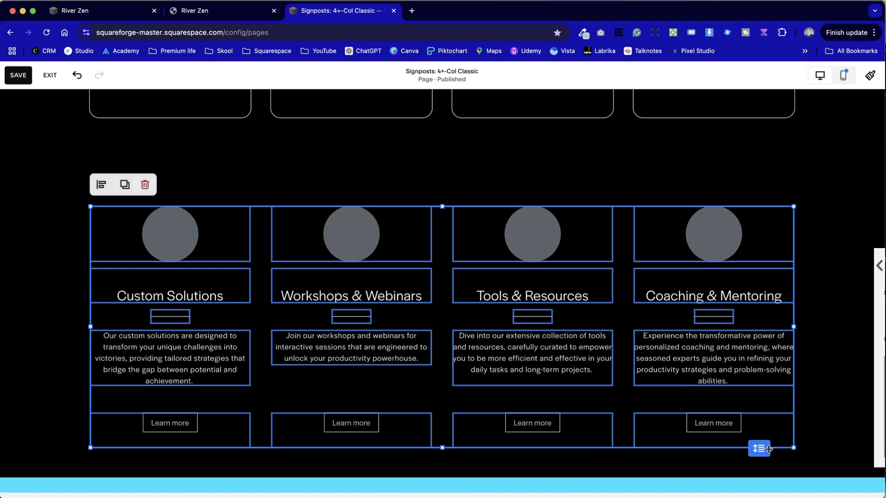
{"action": "left_click", "coordinate": [146, 183]}
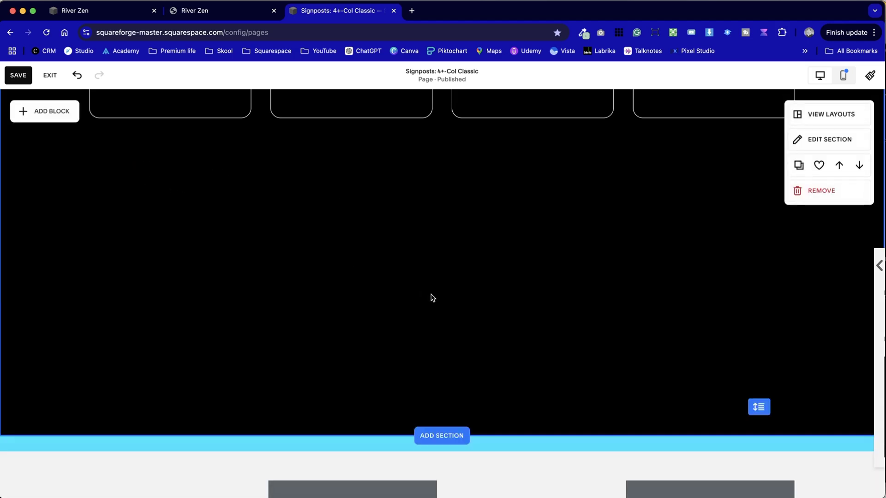
Reduce the section's height to remove the empty space beneath the four cards
{"action": "key", "text": "super+z"}
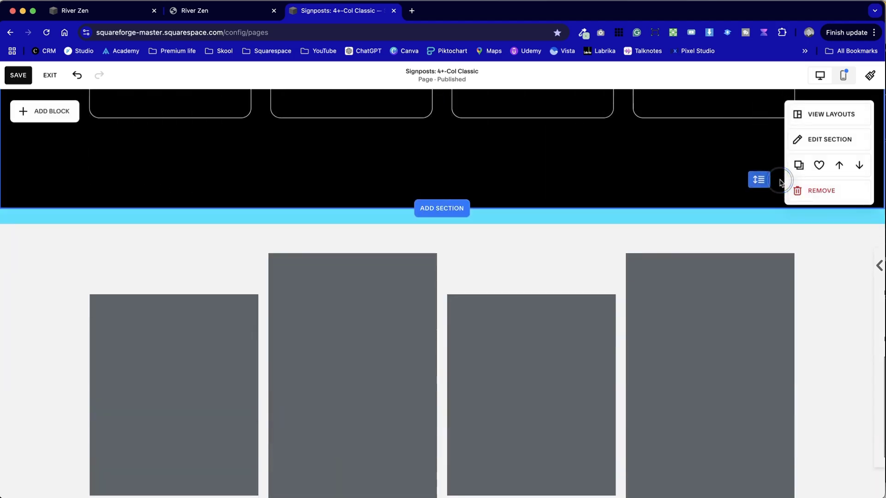
{"action": "scroll", "coordinate": [779, 180], "scroll_direction": "up", "scroll_amount": 2}
{"action": "left_click_drag", "start_coordinate": [762, 470], "coordinate": [775, 443]}
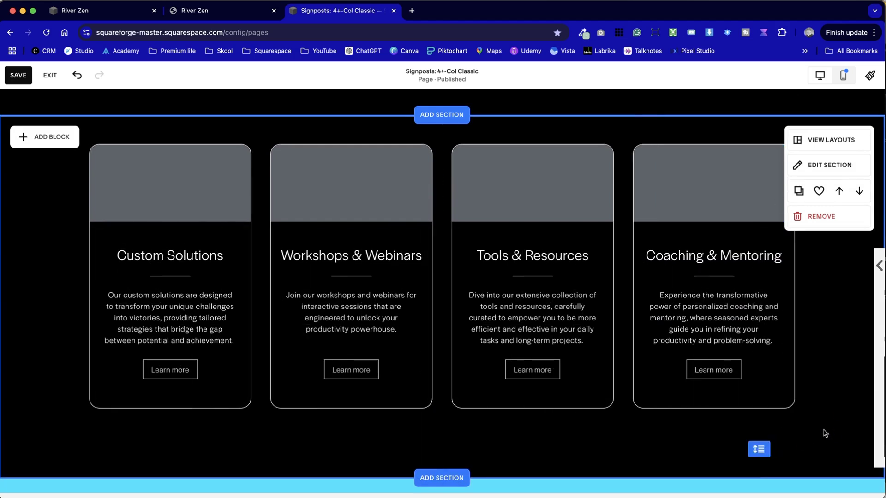
{"action": "scroll", "coordinate": [825, 434], "scroll_direction": "up", "scroll_amount": 2}
{"action": "scroll", "coordinate": [825, 433], "scroll_direction": "down", "scroll_amount": 3}
{"action": "left_click_drag", "start_coordinate": [765, 399], "coordinate": [772, 381]}
{"action": "scroll", "coordinate": [821, 365], "scroll_direction": "up", "scroll_amount": 1}
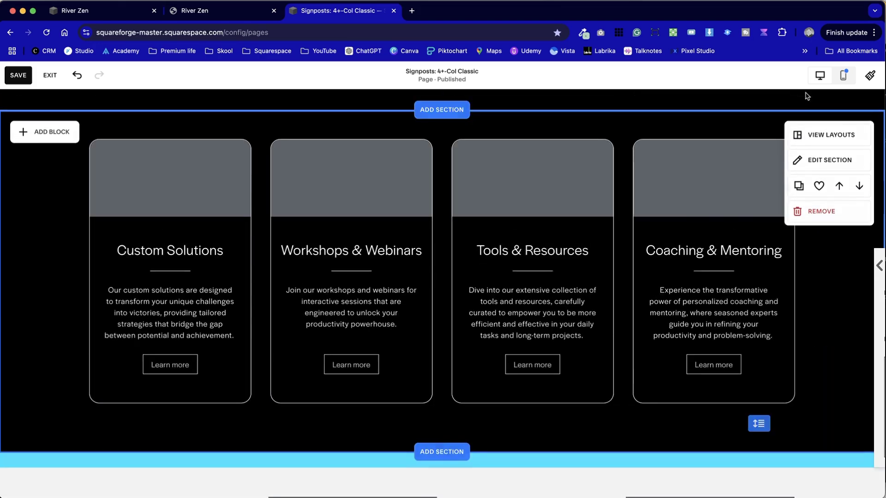
In the mobile layout, move the whole Workshops & Webinars card up to just below the Custom Solutions card
{"action": "left_click", "coordinate": [844, 77]}
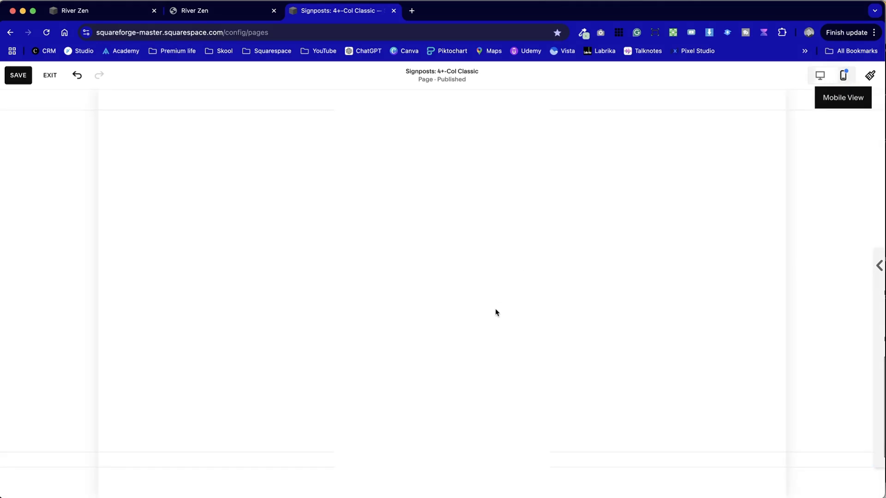
{"action": "scroll", "coordinate": [472, 444], "scroll_direction": "down", "scroll_amount": 6}
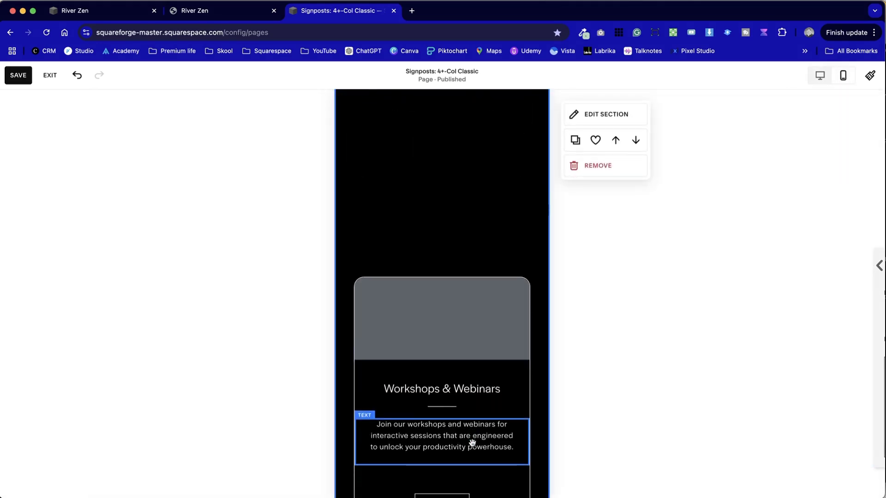
{"action": "left_click_drag", "start_coordinate": [392, 128], "coordinate": [497, 366]}
{"action": "scroll", "coordinate": [497, 397], "scroll_direction": "up", "scroll_amount": 6}
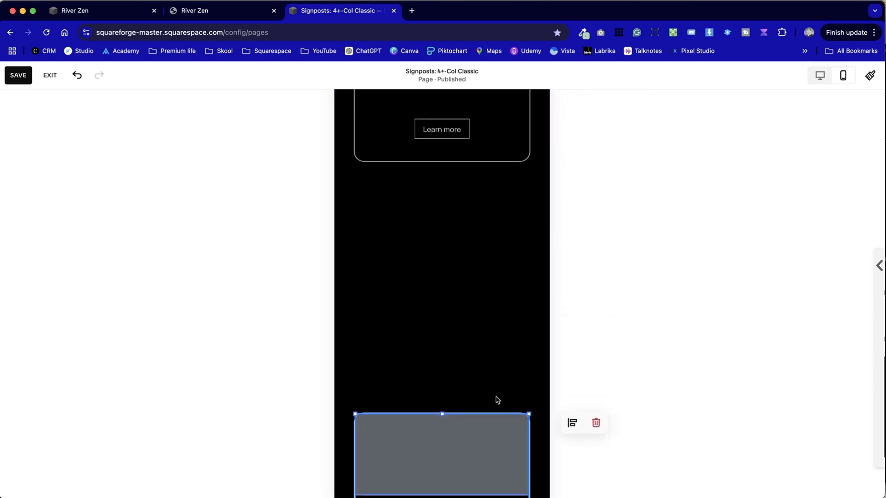
{"action": "left_click_drag", "start_coordinate": [461, 444], "coordinate": [463, 213]}
Move the whole Tools & Resources card up to just below the Workshops & Webinars card in the mobile layout
{"action": "scroll", "coordinate": [475, 411], "scroll_direction": "down", "scroll_amount": 10}
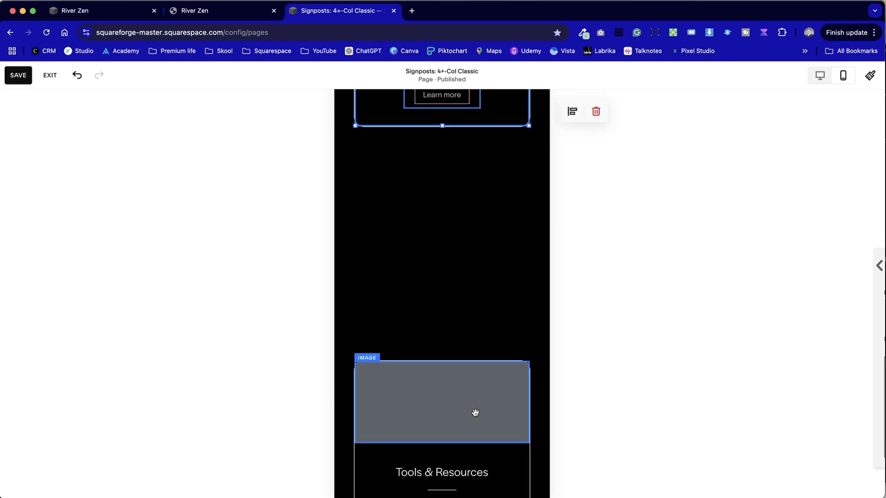
{"action": "scroll", "coordinate": [439, 260], "scroll_direction": "up", "scroll_amount": 1}
{"action": "left_click_drag", "start_coordinate": [378, 118], "coordinate": [514, 403]}
{"action": "scroll", "coordinate": [515, 403], "scroll_direction": "up", "scroll_amount": 4}
{"action": "scroll", "coordinate": [513, 403], "scroll_direction": "up", "scroll_amount": 4}
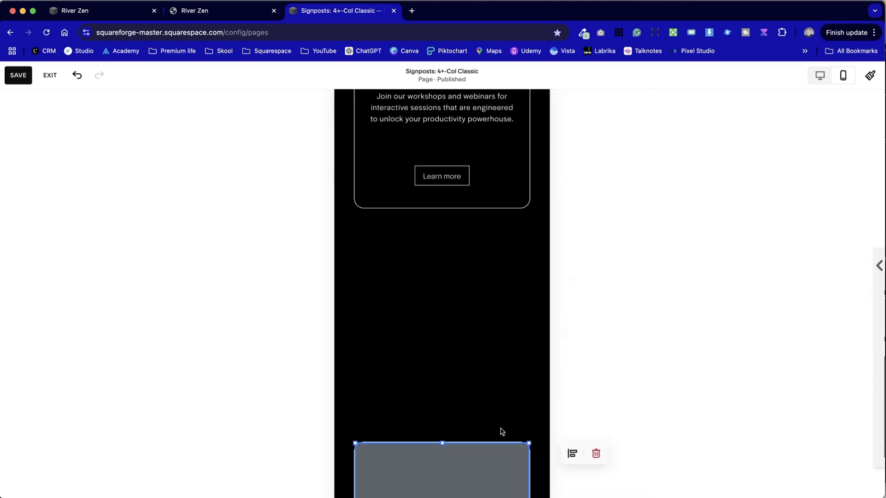
{"action": "left_click_drag", "start_coordinate": [474, 476], "coordinate": [476, 253]}
Move the whole Coaching & Mentoring card up to just below the Tools & Resources card in the mobile layout
{"action": "scroll", "coordinate": [465, 399], "scroll_direction": "down", "scroll_amount": 10}
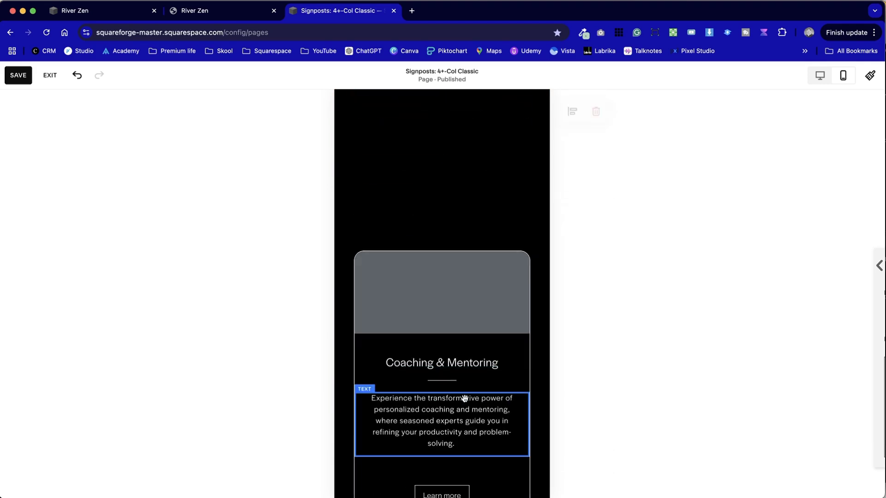
{"action": "left_click_drag", "start_coordinate": [390, 170], "coordinate": [464, 261]}
{"action": "scroll", "coordinate": [488, 445], "scroll_direction": "up", "scroll_amount": 5}
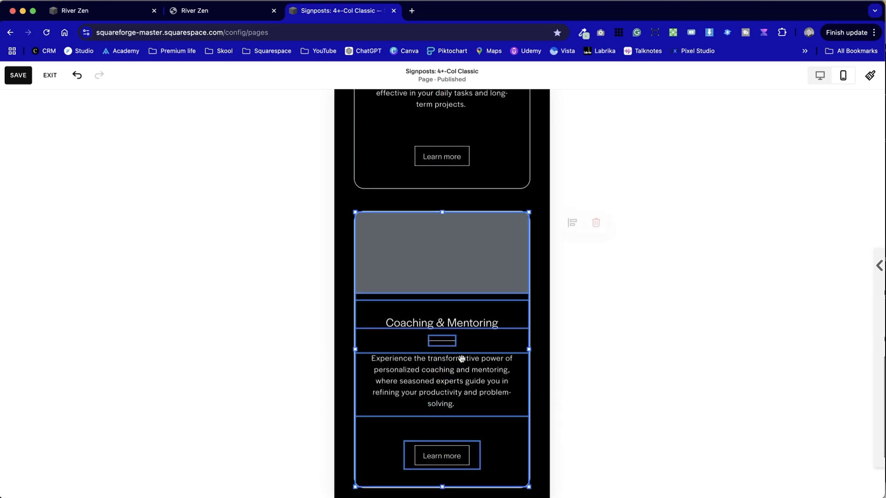
{"action": "scroll", "coordinate": [462, 379], "scroll_direction": "down", "scroll_amount": 3}
{"action": "left_click", "coordinate": [460, 379]}
Reduce the section's height in the mobile layout to remove the empty space beneath the last card
{"action": "scroll", "coordinate": [480, 447], "scroll_direction": "down", "scroll_amount": 5}
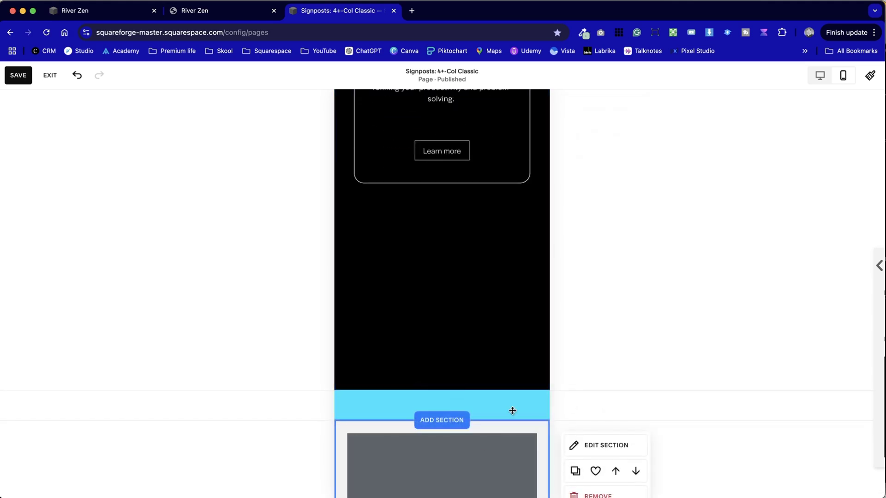
{"action": "left_click_drag", "start_coordinate": [521, 372], "coordinate": [522, 287]}
{"action": "scroll", "coordinate": [519, 323], "scroll_direction": "up", "scroll_amount": 3}
{"action": "left_click_drag", "start_coordinate": [512, 422], "coordinate": [507, 336]}
Review the mobile layout, return to the desktop view and look through the other ready-made four-column signpost sections
{"action": "scroll", "coordinate": [483, 345], "scroll_direction": "up", "scroll_amount": 20}
{"action": "scroll", "coordinate": [482, 344], "scroll_direction": "down", "scroll_amount": 1}
{"action": "scroll", "coordinate": [483, 343], "scroll_direction": "up", "scroll_amount": 3}
{"action": "scroll", "coordinate": [483, 343], "scroll_direction": "down", "scroll_amount": 6}
{"action": "left_click", "coordinate": [819, 75]}
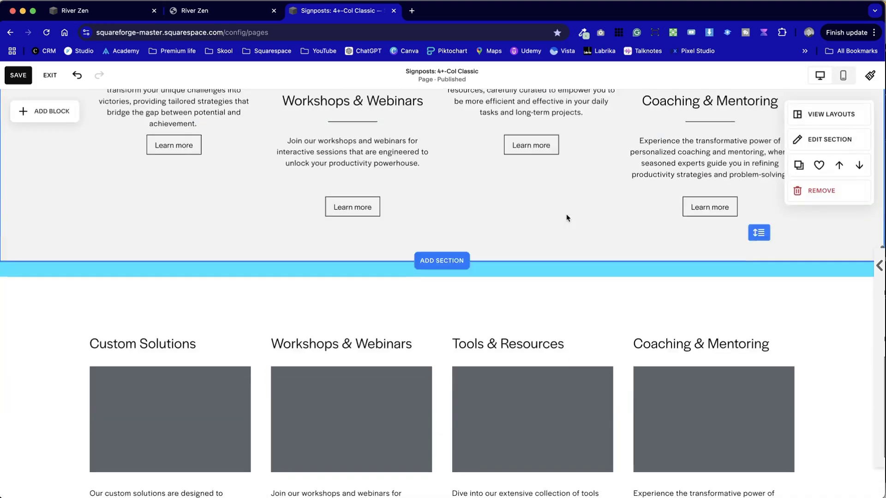
{"action": "scroll", "coordinate": [566, 215], "scroll_direction": "down", "scroll_amount": 10}
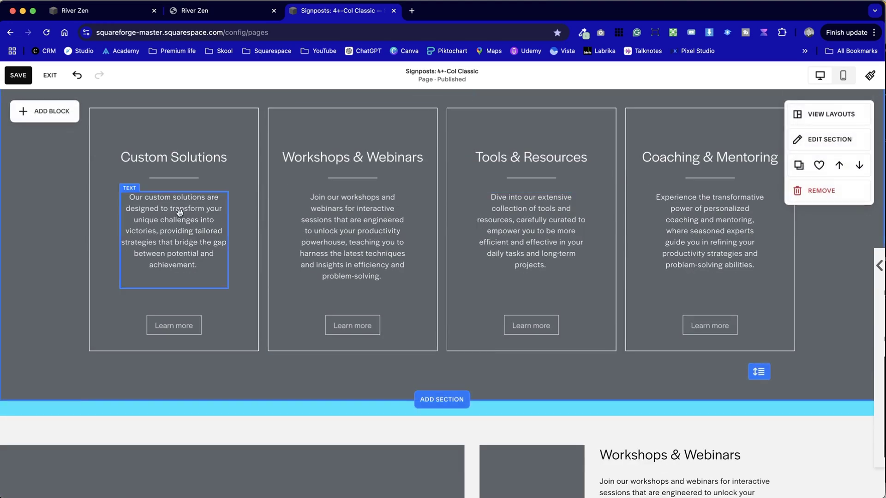
{"action": "scroll", "coordinate": [346, 173], "scroll_direction": "up", "scroll_amount": 12}
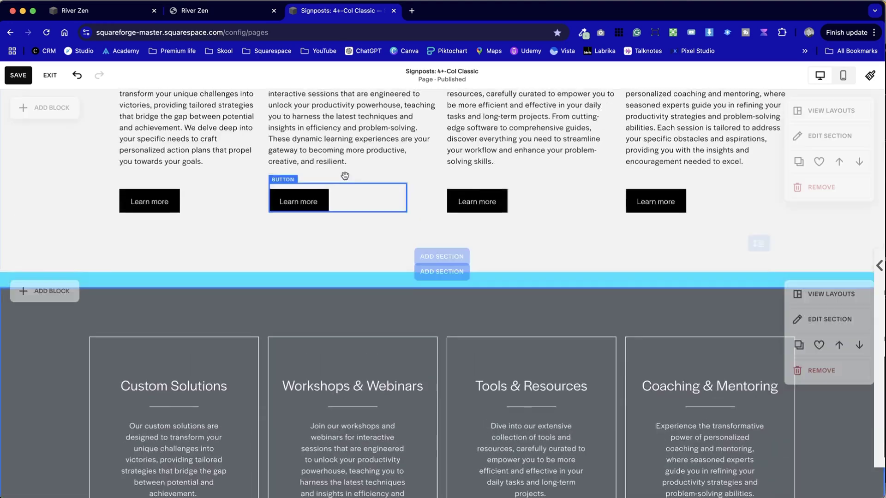
{"action": "scroll", "coordinate": [346, 177], "scroll_direction": "down", "scroll_amount": 15}
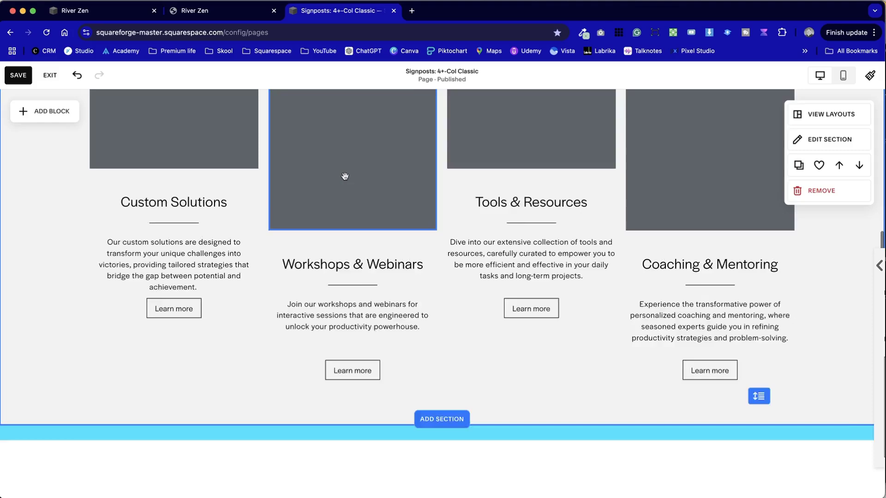
Look through the other ready-made signpost sections on the page, comparing the list, grid and staggered-image layouts
{"action": "scroll", "coordinate": [346, 179], "scroll_direction": "down", "scroll_amount": 15}
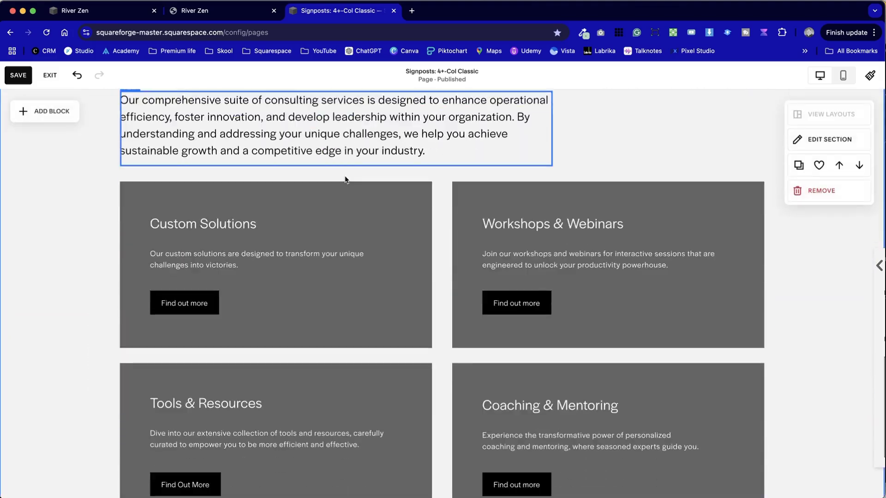
{"action": "scroll", "coordinate": [346, 179], "scroll_direction": "down", "scroll_amount": 5}
{"action": "scroll", "coordinate": [345, 178], "scroll_direction": "up", "scroll_amount": 15}
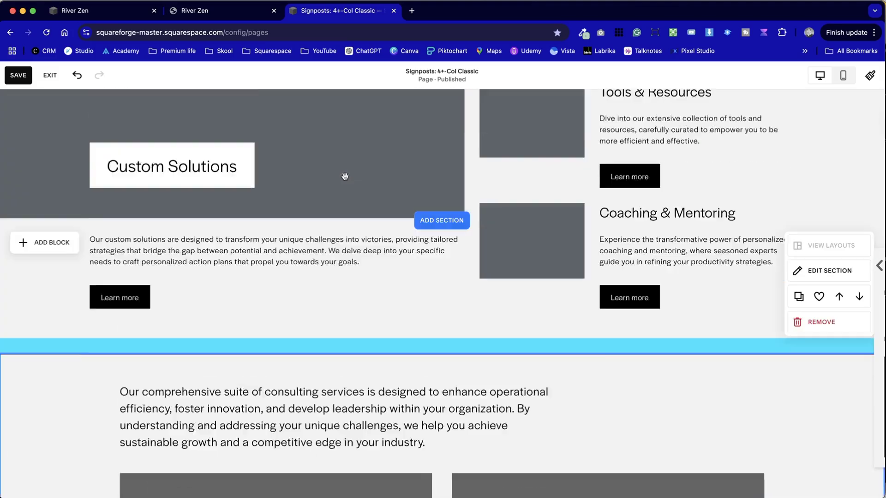
{"action": "scroll", "coordinate": [345, 181], "scroll_direction": "up", "scroll_amount": 11}
{"action": "scroll", "coordinate": [345, 182], "scroll_direction": "down", "scroll_amount": 17}
{"action": "scroll", "coordinate": [346, 184], "scroll_direction": "up", "scroll_amount": 2}
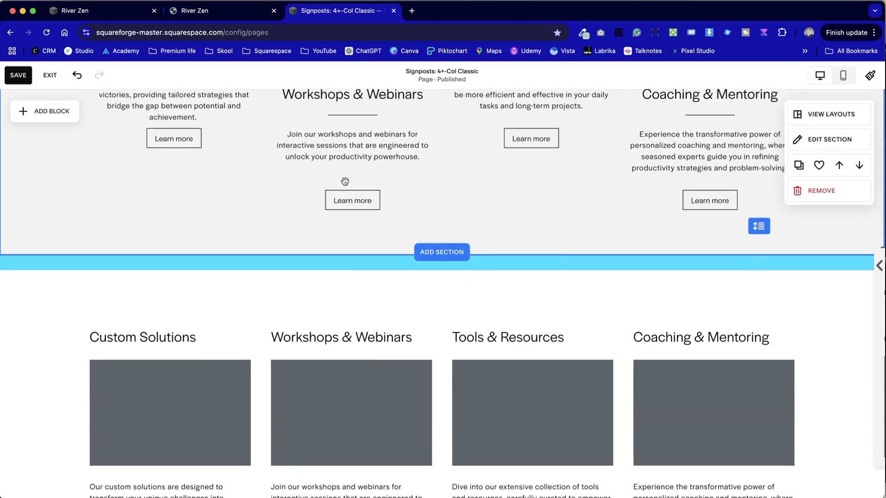
{"action": "scroll", "coordinate": [379, 265], "scroll_direction": "up", "scroll_amount": 11}
{"action": "scroll", "coordinate": [380, 265], "scroll_direction": "down", "scroll_amount": 3}
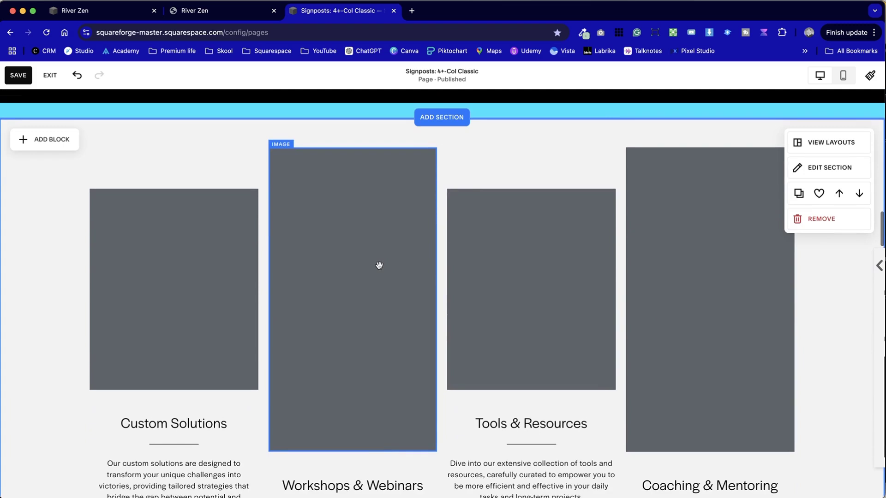
Move the black four-card section down to just below the staggered-image section
{"action": "scroll", "coordinate": [813, 198], "scroll_direction": "up", "scroll_amount": 7}
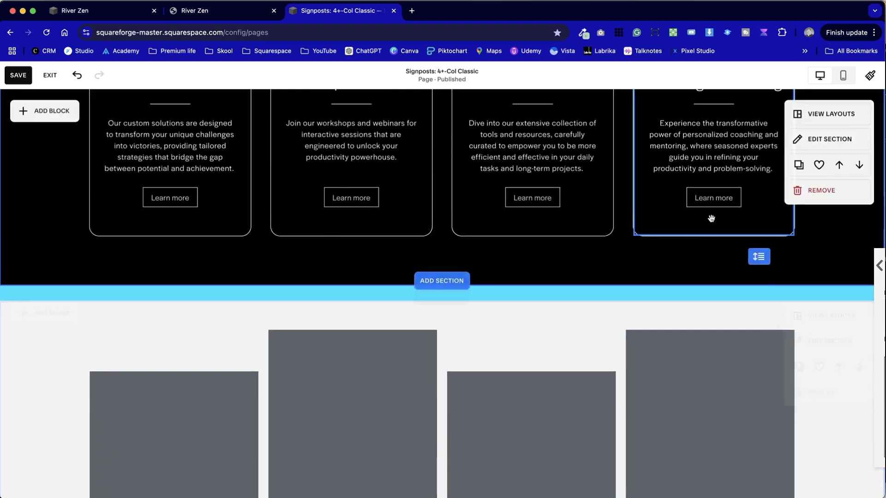
{"action": "left_click", "coordinate": [857, 174]}
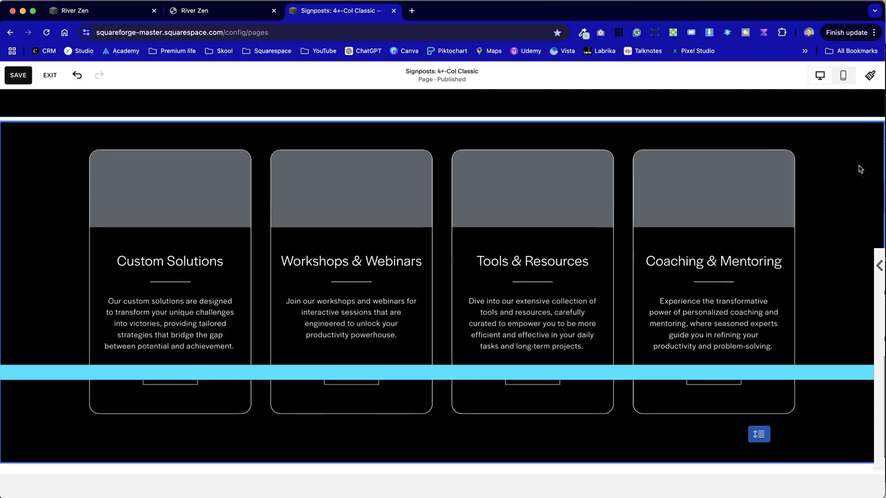
{"action": "left_click", "coordinate": [862, 206]}
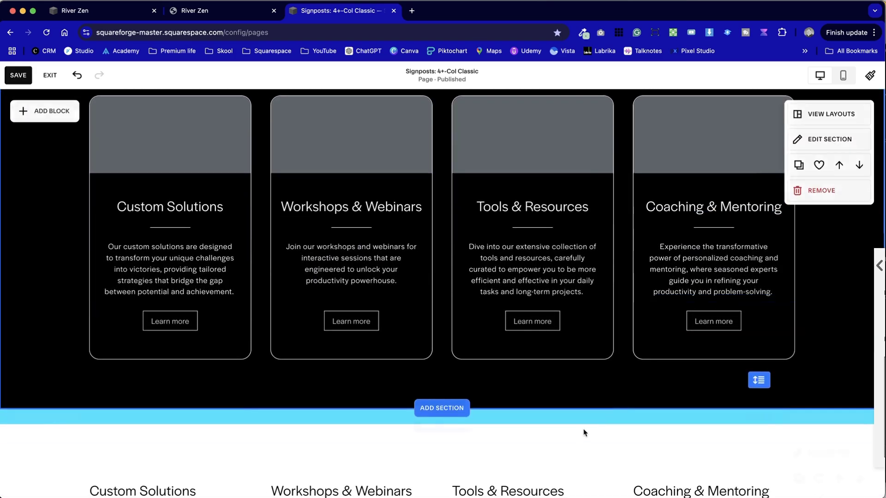
Insert the saved light-blue divider section between the staggered-image section and the black four-card section
{"action": "scroll", "coordinate": [583, 406], "scroll_direction": "up", "scroll_amount": 4}
{"action": "left_click", "coordinate": [456, 240]}
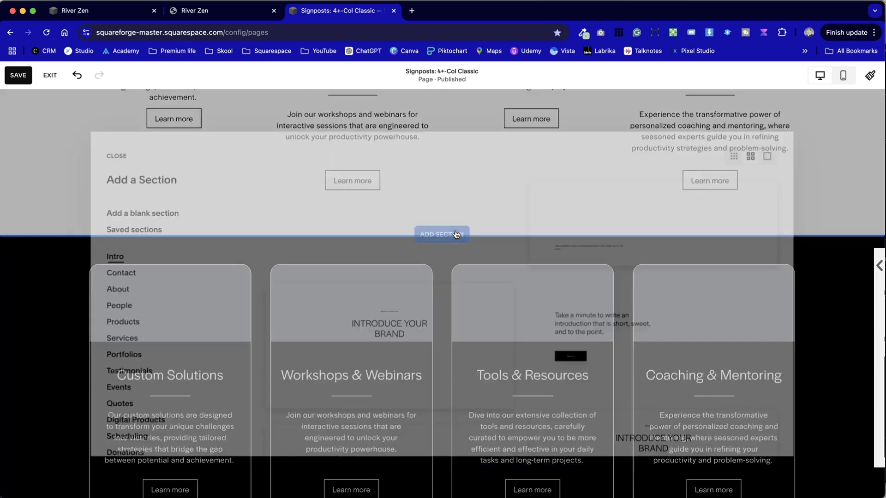
{"action": "left_click", "coordinate": [147, 226]}
{"action": "scroll", "coordinate": [397, 294], "scroll_direction": "down", "scroll_amount": 15}
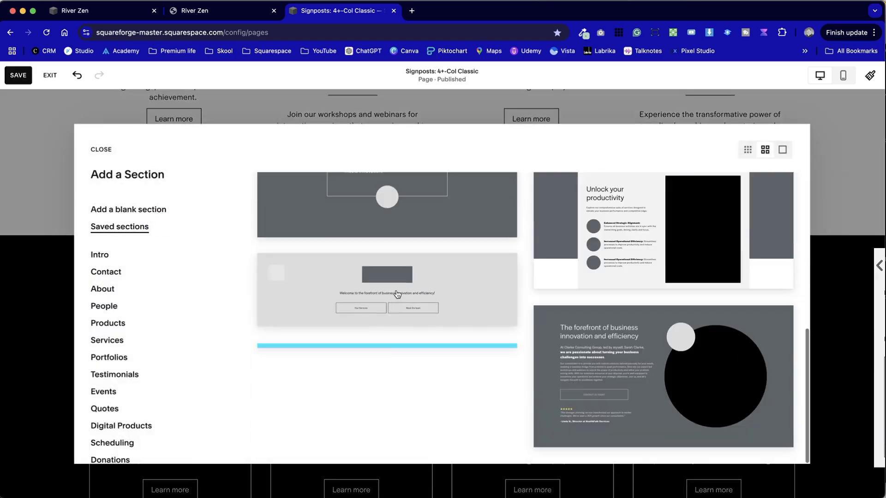
{"action": "left_click", "coordinate": [404, 345]}
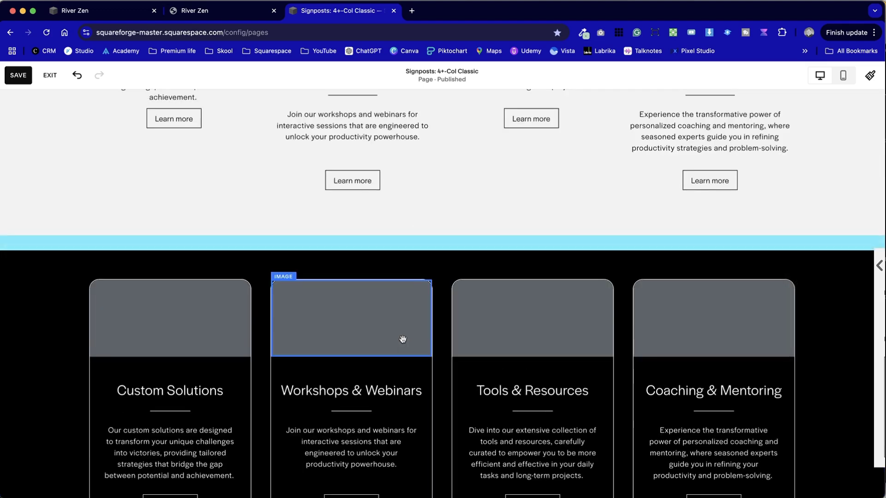
Add the black four-card section to the saved sections
{"action": "scroll", "coordinate": [376, 331], "scroll_direction": "down", "scroll_amount": 5}
{"action": "scroll", "coordinate": [377, 331], "scroll_direction": "up", "scroll_amount": 4}
{"action": "scroll", "coordinate": [375, 328], "scroll_direction": "down", "scroll_amount": 5}
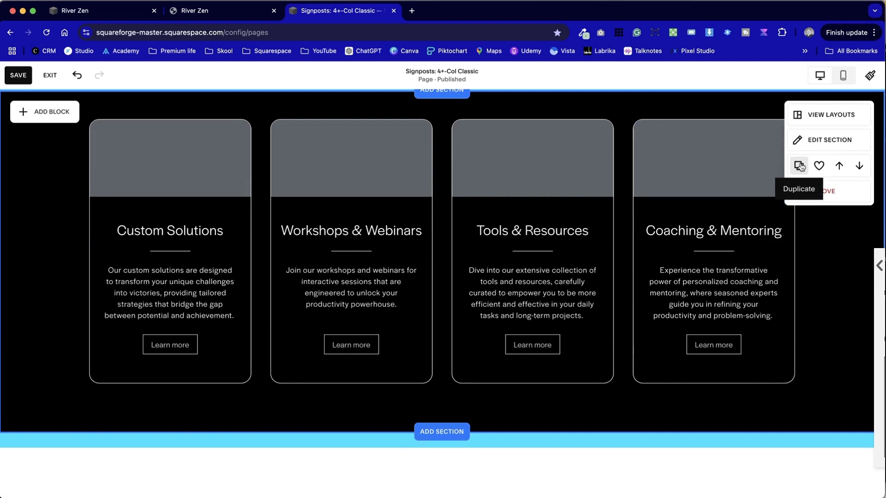
{"action": "left_click", "coordinate": [818, 166]}
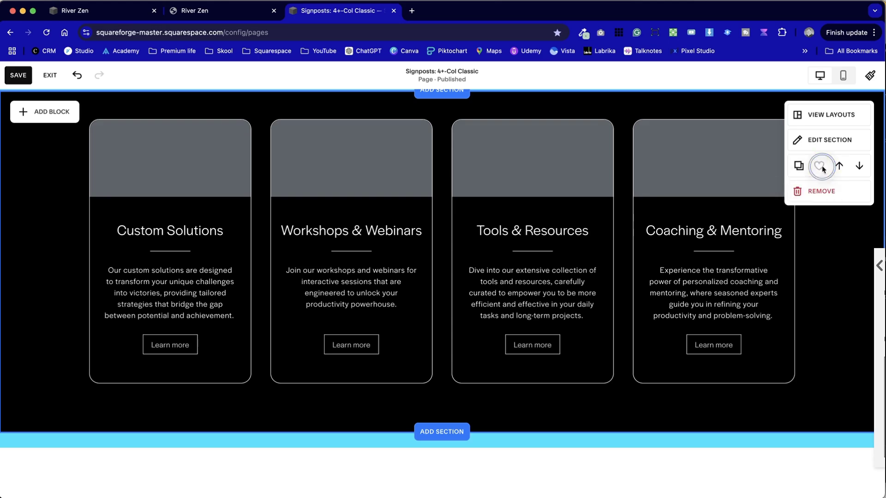
Insert the saved black four-card section below the light-blue divider that follows the original
{"action": "scroll", "coordinate": [489, 351], "scroll_direction": "down", "scroll_amount": 3}
{"action": "left_click", "coordinate": [442, 304]}
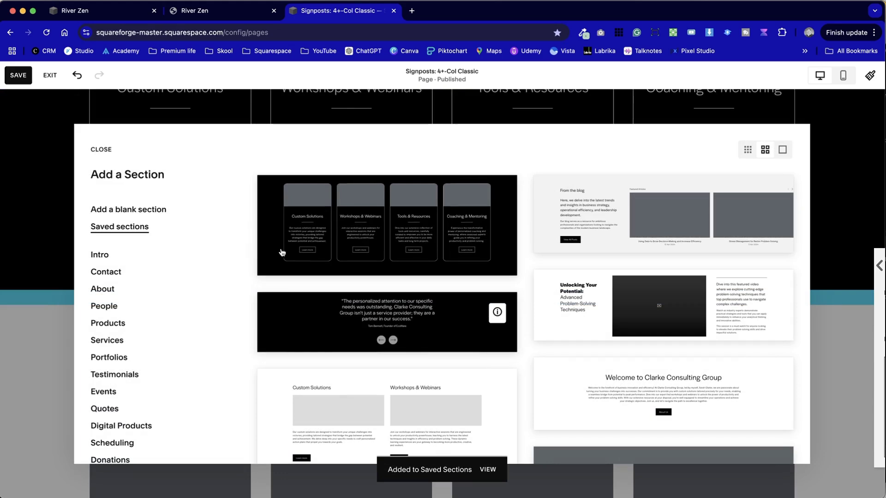
{"action": "left_click", "coordinate": [402, 244]}
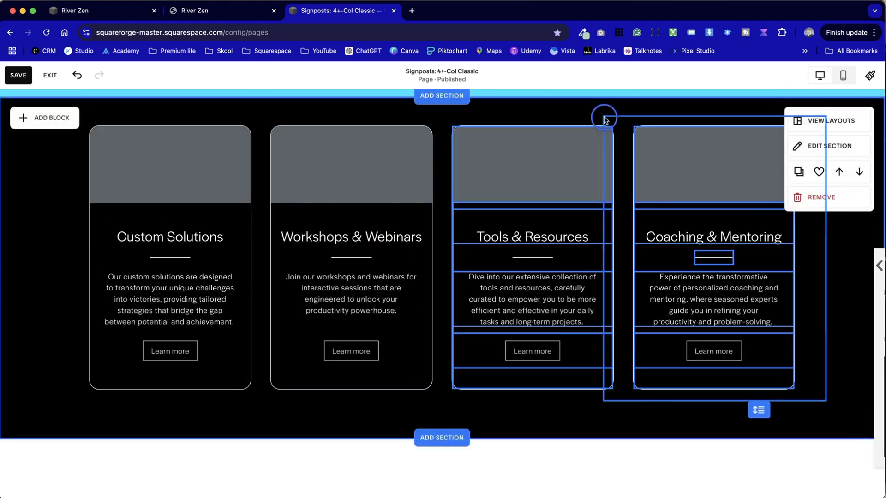
Delete the Coaching & Mentoring card from the inserted copy and widen the remaining three cards to fill the row
{"action": "left_click", "coordinate": [671, 127]}
{"action": "left_click", "coordinate": [691, 112]}
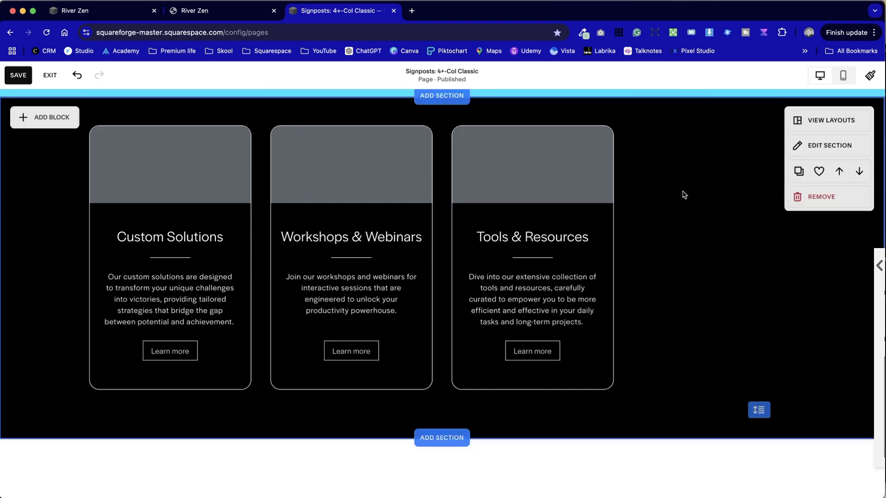
{"action": "left_click_drag", "start_coordinate": [685, 402], "coordinate": [177, 143]}
{"action": "left_click_drag", "start_coordinate": [681, 254], "coordinate": [807, 251]}
{"action": "left_click", "coordinate": [835, 258]}
{"action": "scroll", "coordinate": [835, 257], "scroll_direction": "up", "scroll_amount": 2}
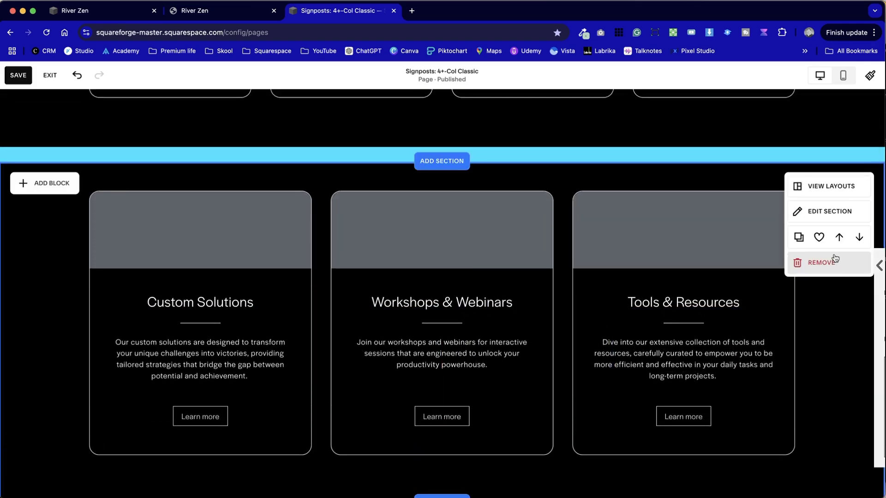
Add the black three-card section to the saved sections
{"action": "scroll", "coordinate": [835, 258], "scroll_direction": "down", "scroll_amount": 1}
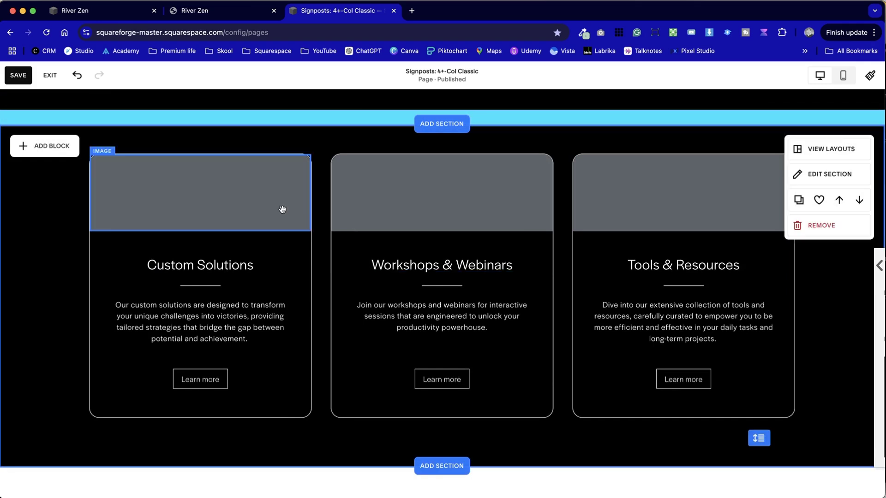
{"action": "scroll", "coordinate": [820, 433], "scroll_direction": "down", "scroll_amount": 1}
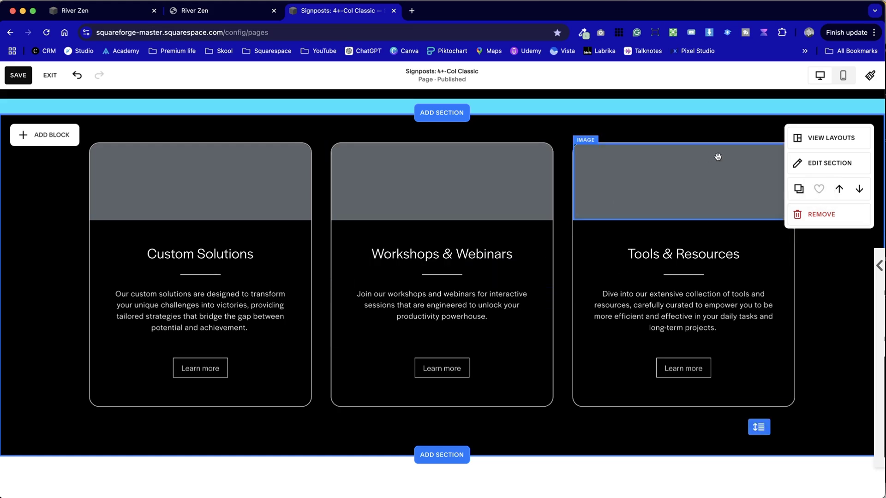
{"action": "left_click", "coordinate": [818, 189]}
Review the three-card section in the mobile layout, return to the desktop view and compare it with the four-card version
{"action": "left_click", "coordinate": [843, 75]}
{"action": "scroll", "coordinate": [475, 300], "scroll_direction": "down", "scroll_amount": 15}
{"action": "scroll", "coordinate": [475, 297], "scroll_direction": "up", "scroll_amount": 10}
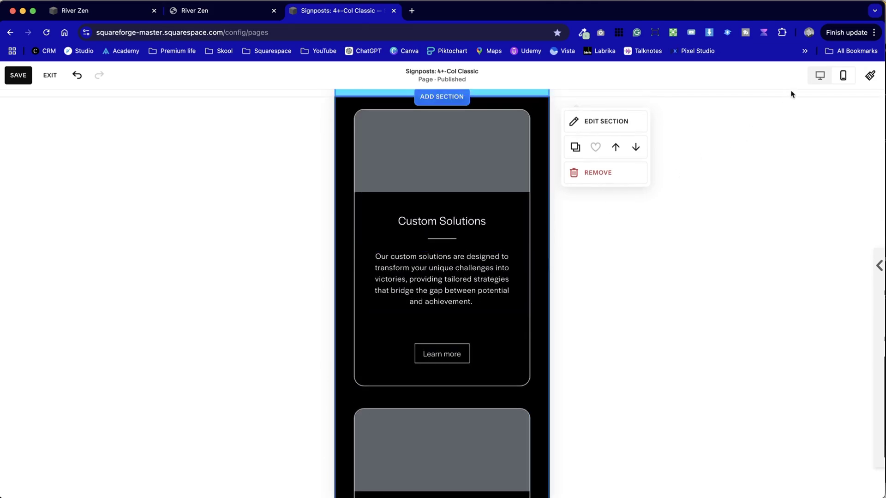
{"action": "left_click", "coordinate": [819, 75]}
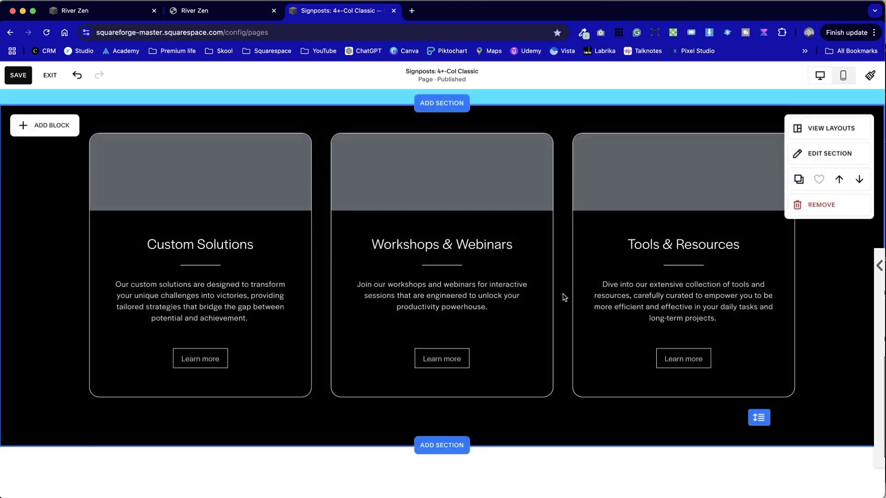
{"action": "scroll", "coordinate": [564, 298], "scroll_direction": "up", "scroll_amount": 9}
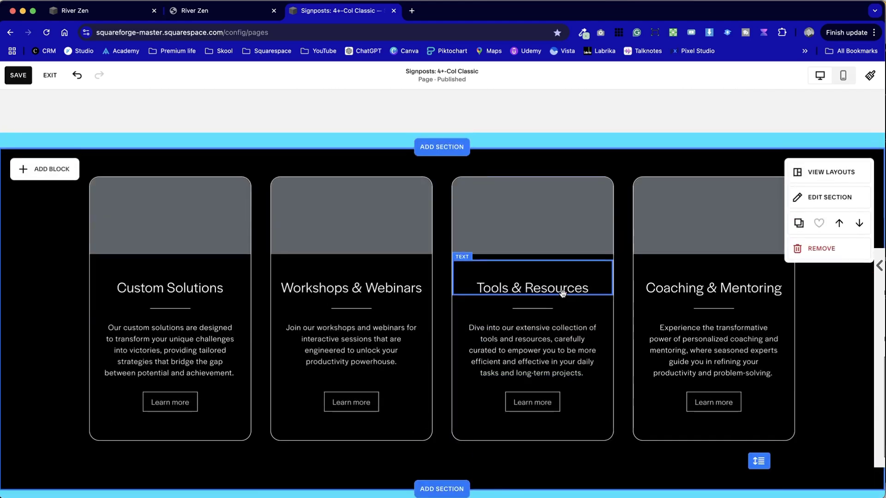
{"action": "scroll", "coordinate": [565, 297], "scroll_direction": "down", "scroll_amount": 7}
{"action": "scroll", "coordinate": [565, 298], "scroll_direction": "down", "scroll_amount": 3}
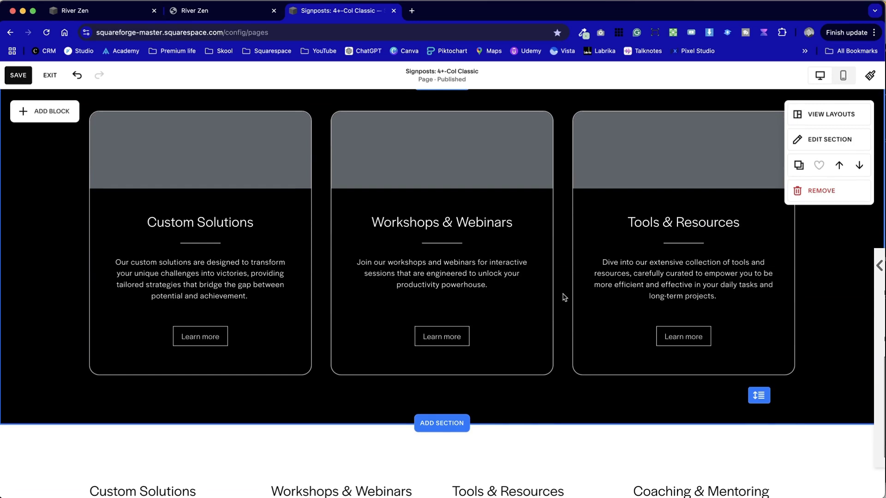
{"action": "scroll", "coordinate": [565, 298], "scroll_direction": "up", "scroll_amount": 2}
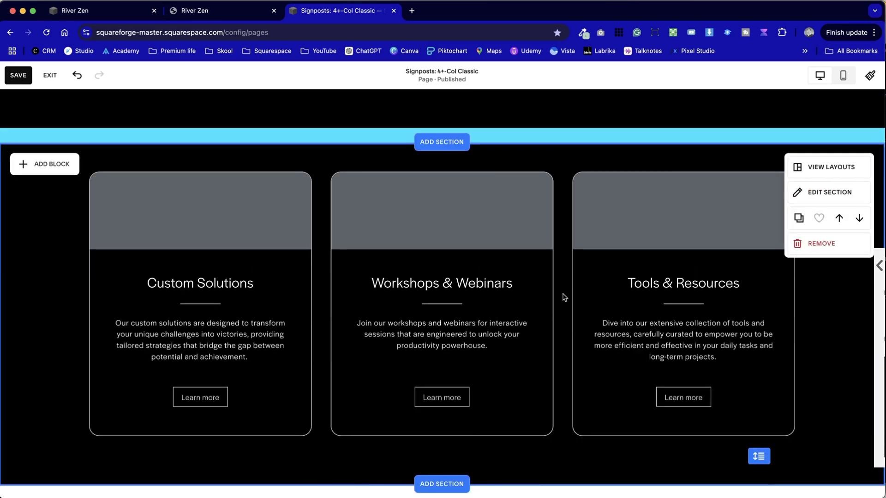
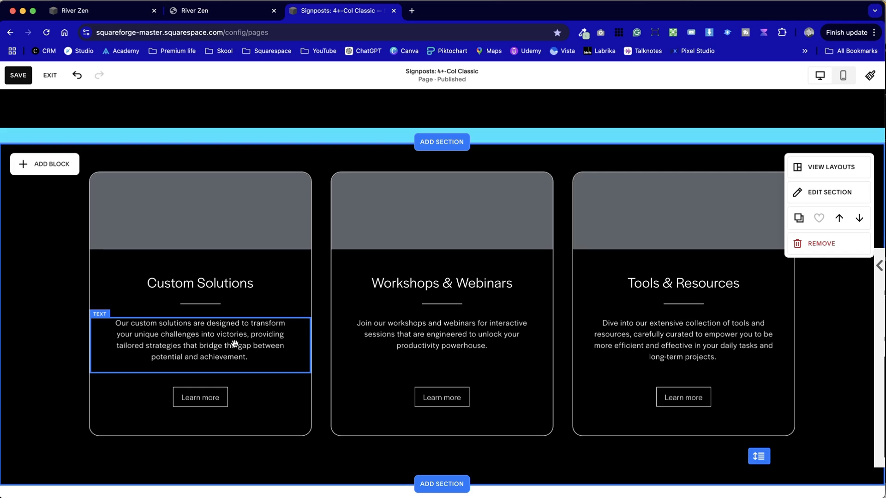
Save the Signposts: 4+-Col Classic page and exit the page editor
{"action": "left_click", "coordinate": [23, 79]}
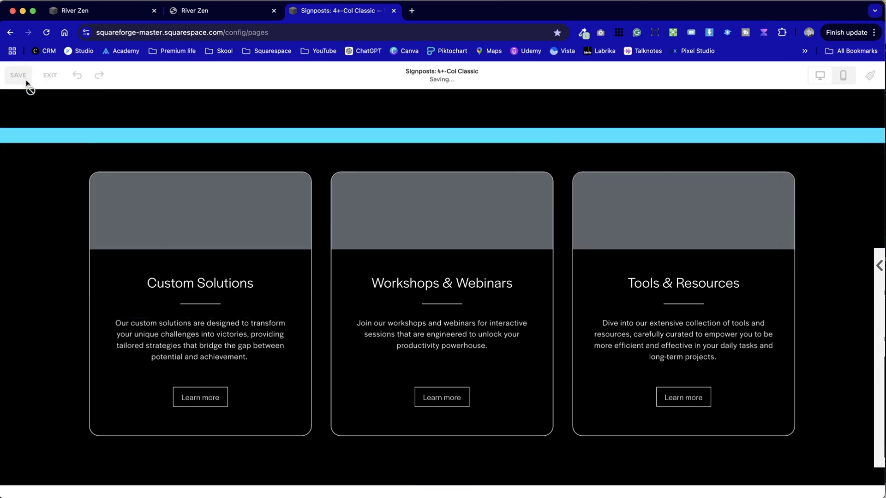
{"action": "left_click", "coordinate": [52, 80]}
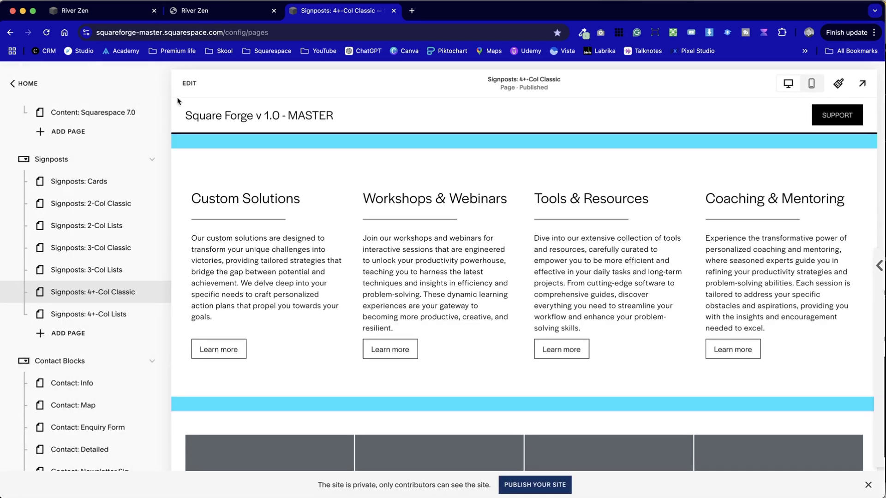
{"action": "scroll", "coordinate": [388, 285], "scroll_direction": "down", "scroll_amount": 7}
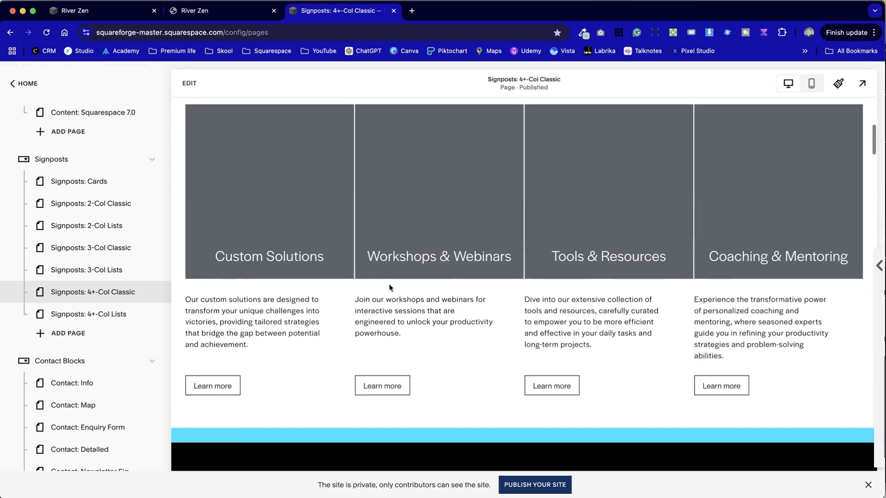